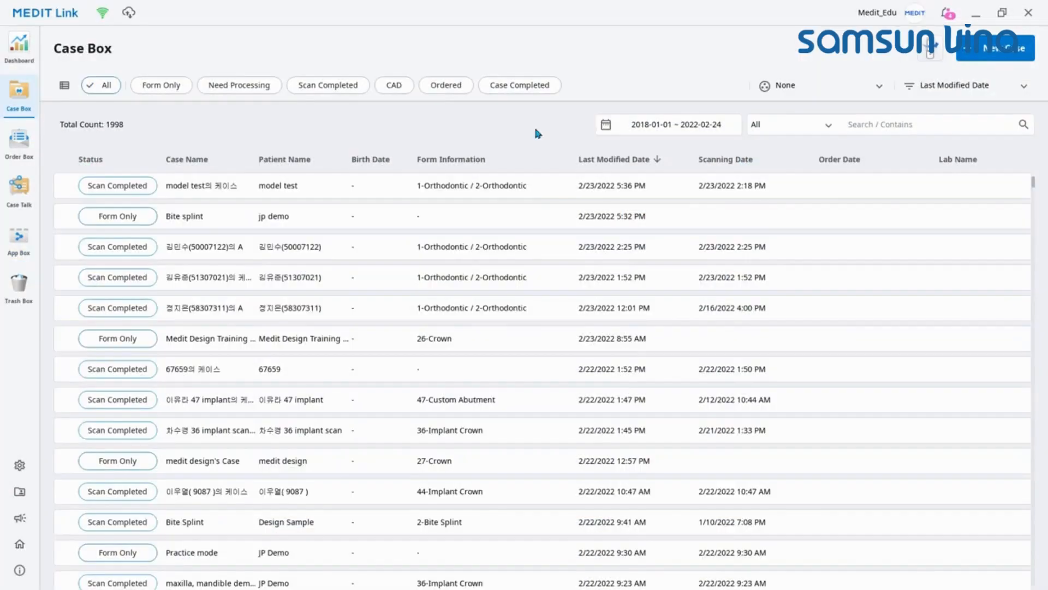
# Step: Create a new case with patient name Education and case name Medit Design Training, then register it for scanning
pyautogui.click(975, 57)
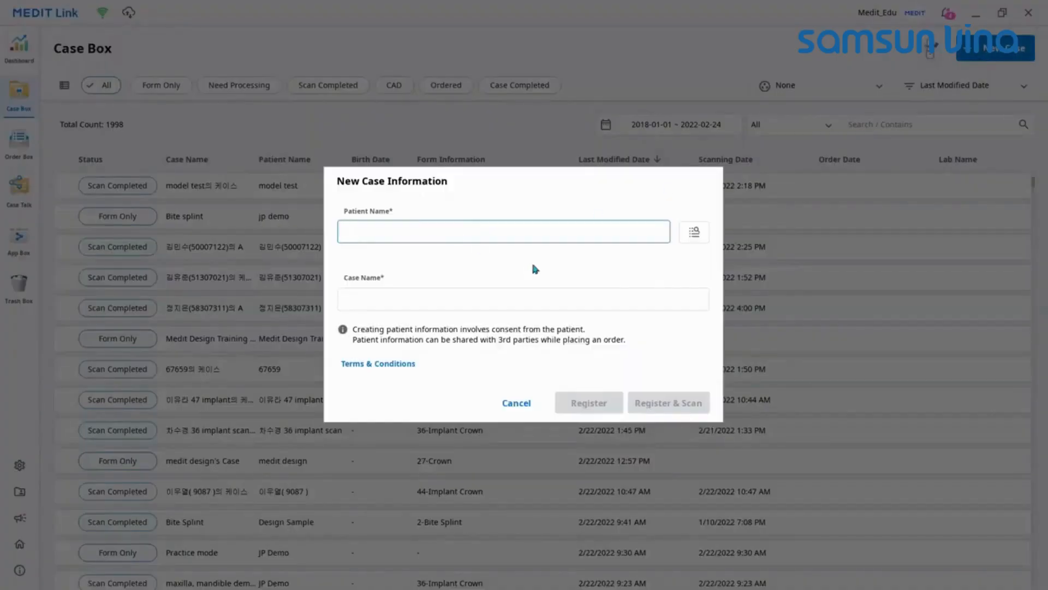
pyautogui.write('Education')
pyautogui.click(564, 203)
pyautogui.moveTo(407, 299); pyautogui.dragTo(330, 299)
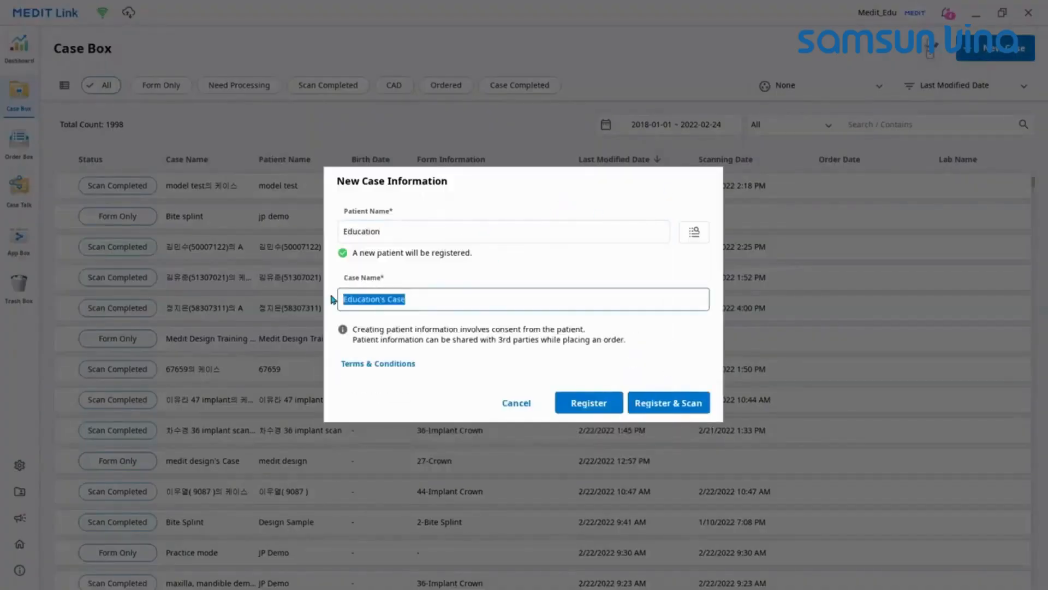
pyautogui.write('Medit Design Training video')
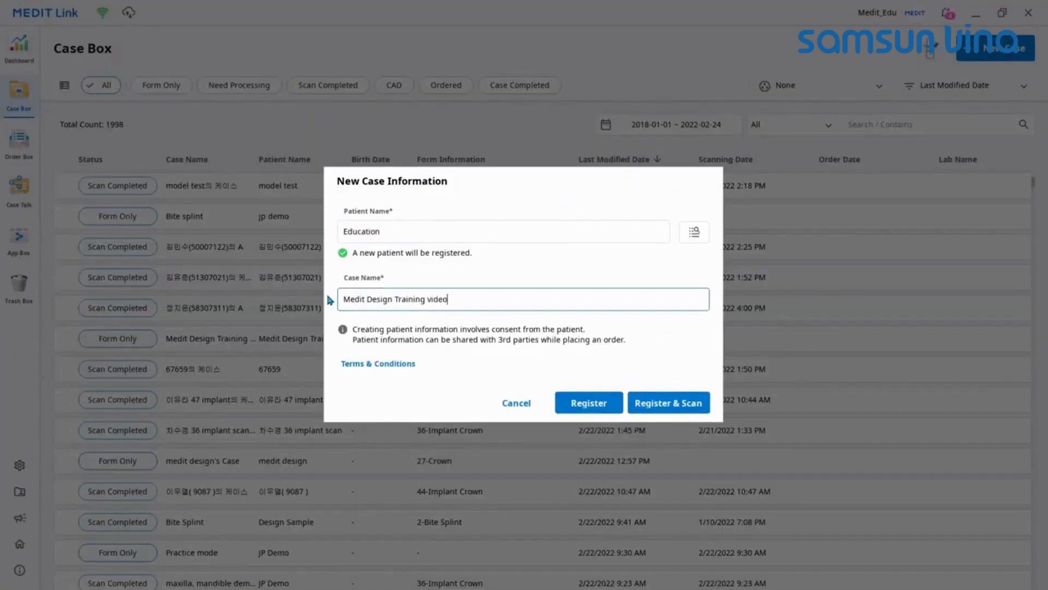
pyautogui.click(654, 404)
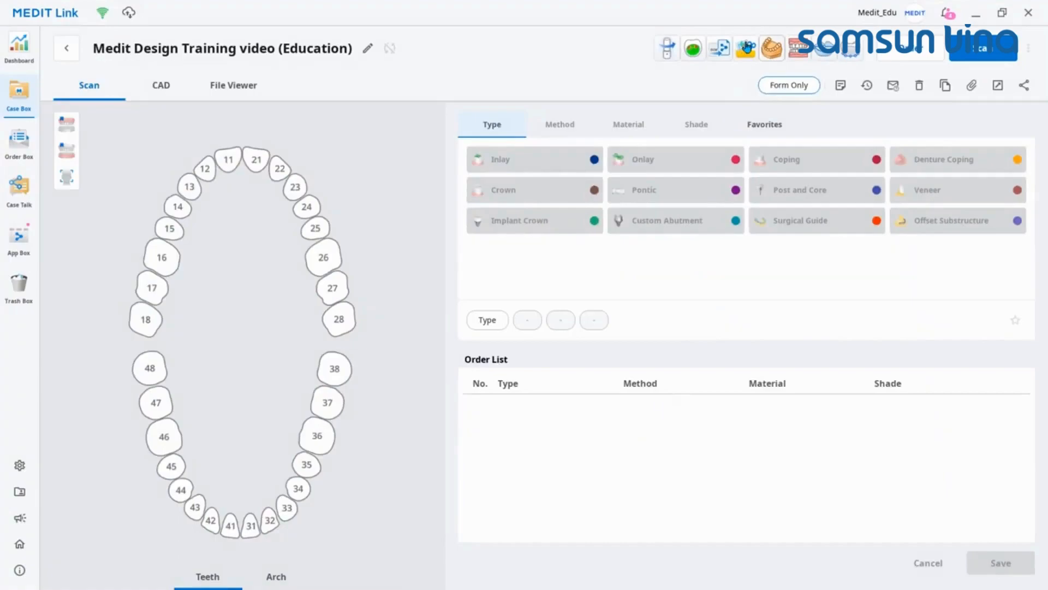
# Step: Open the Design app and import the three scans of the Medit Design Training Video case from Medit Link
pyautogui.click(747, 48)
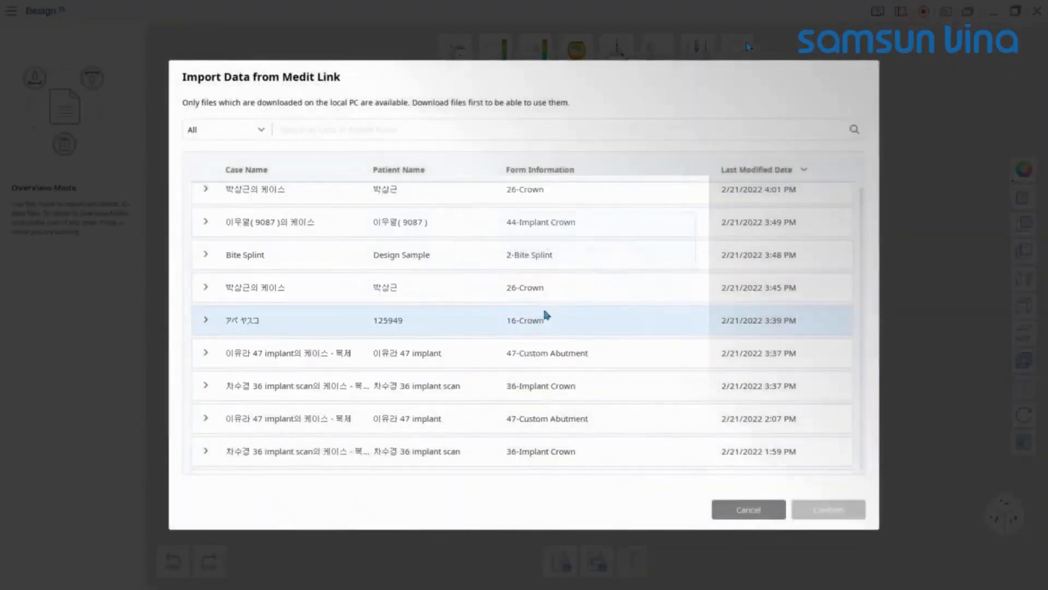
pyautogui.scroll(-1, 544, 312)
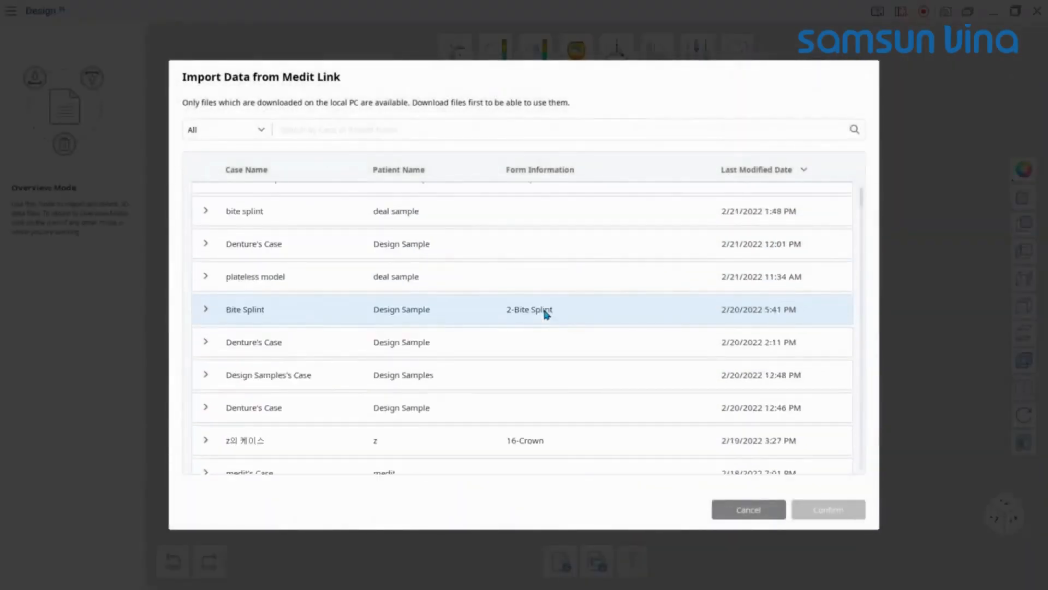
pyautogui.scroll(-3, 545, 311)
pyautogui.click(445, 375)
pyautogui.scroll(-1, 453, 420)
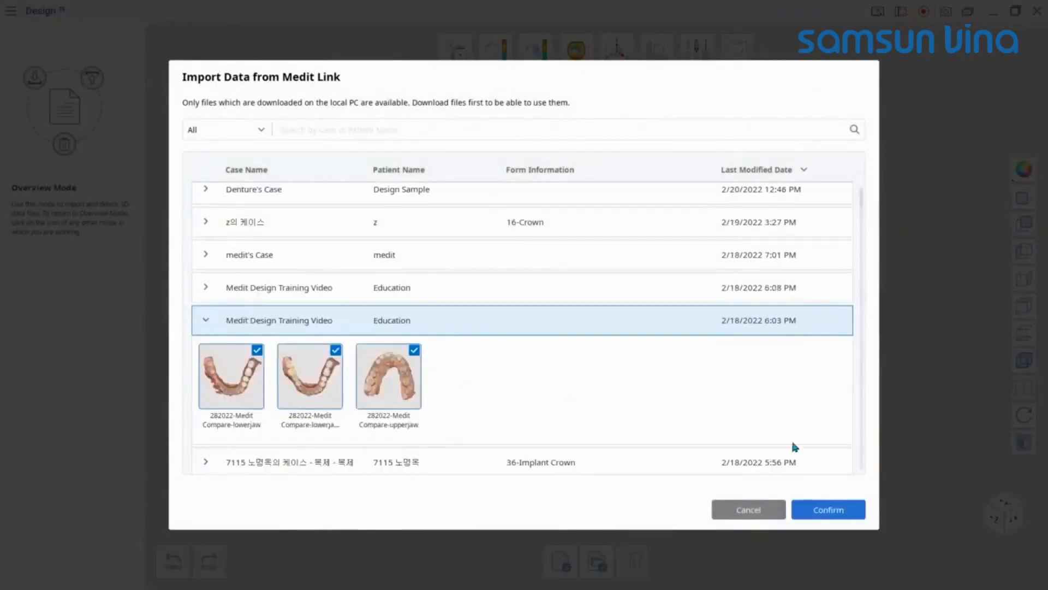
pyautogui.click(827, 509)
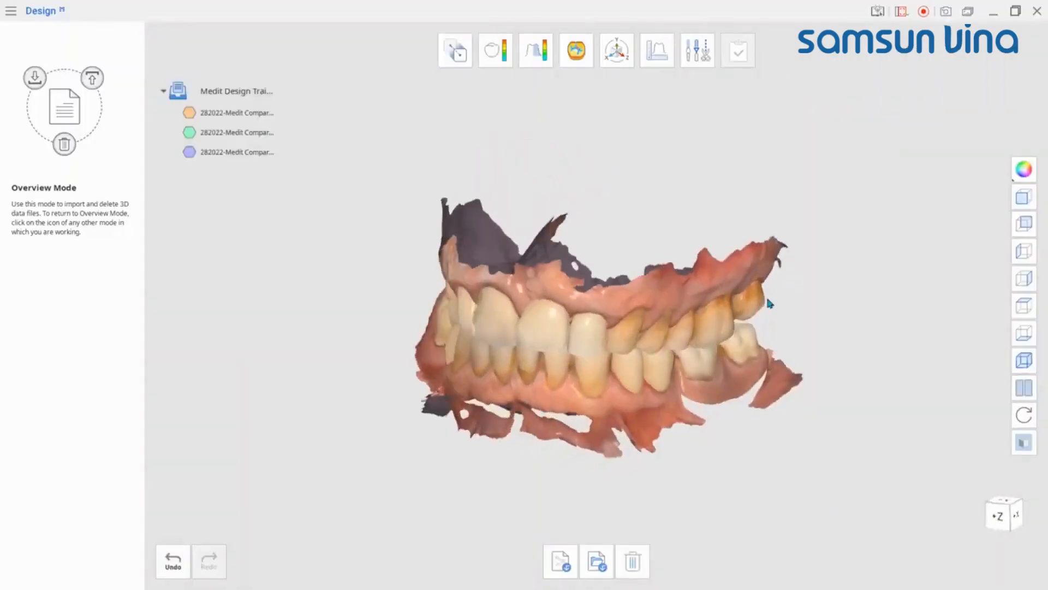
pyautogui.moveTo(767, 299); pyautogui.dragTo(754, 288, button='right')
pyautogui.moveTo(731, 324); pyautogui.dragTo(754, 320, button='middle')
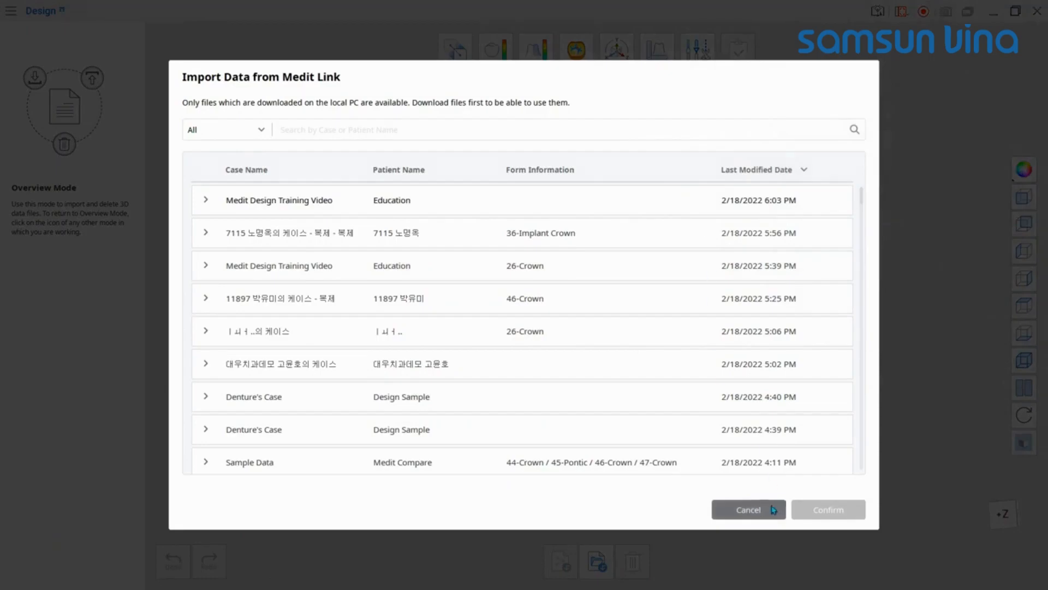
pyautogui.click(749, 509)
# Step: Browse the local Desktop folders Training Video > Sampel Data for data to open in the import dialog
pyautogui.click(595, 565)
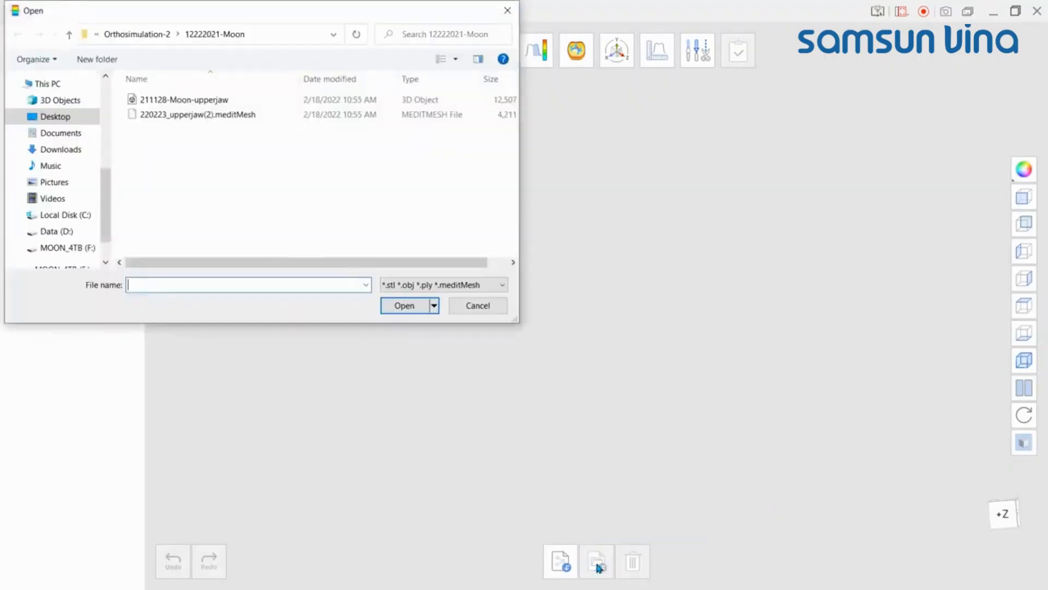
pyautogui.click(79, 121)
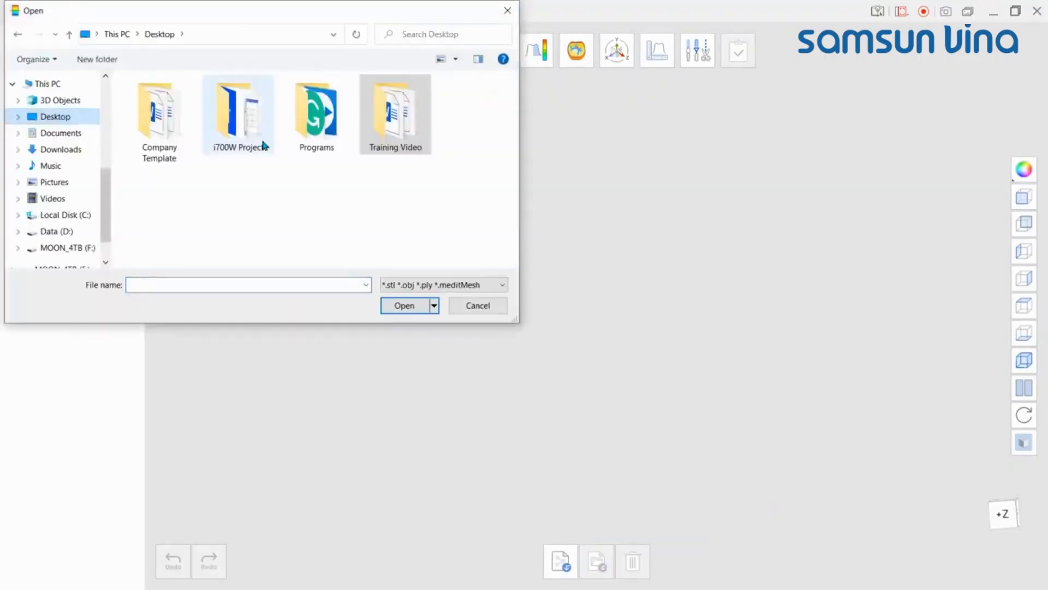
pyautogui.doubleClick(376, 122)
pyautogui.doubleClick(217, 129)
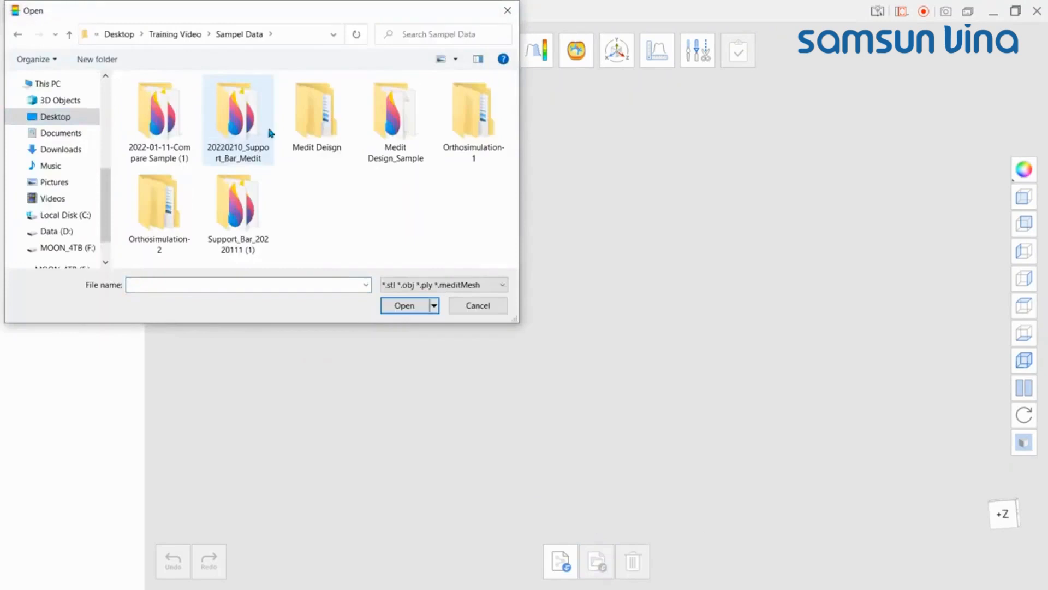
pyautogui.doubleClick(306, 122)
pyautogui.doubleClick(229, 100)
pyautogui.moveTo(297, 171); pyautogui.dragTo(218, 104)
pyautogui.click(402, 305)
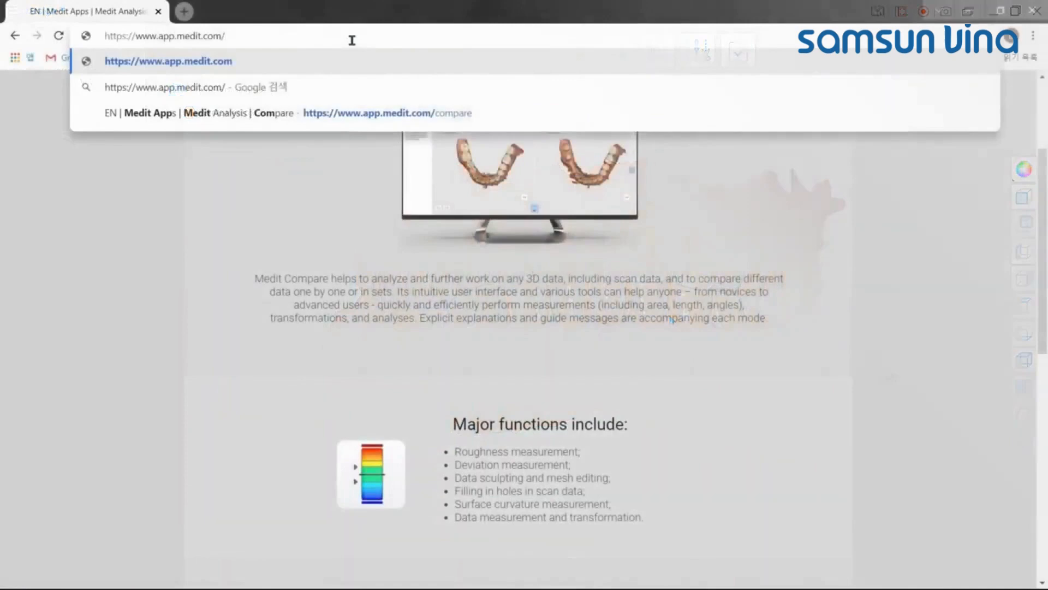
# Step: Switch to the web browser, append Medit Design to the app.medit.com address, and scroll the page
pyautogui.write('Medit')
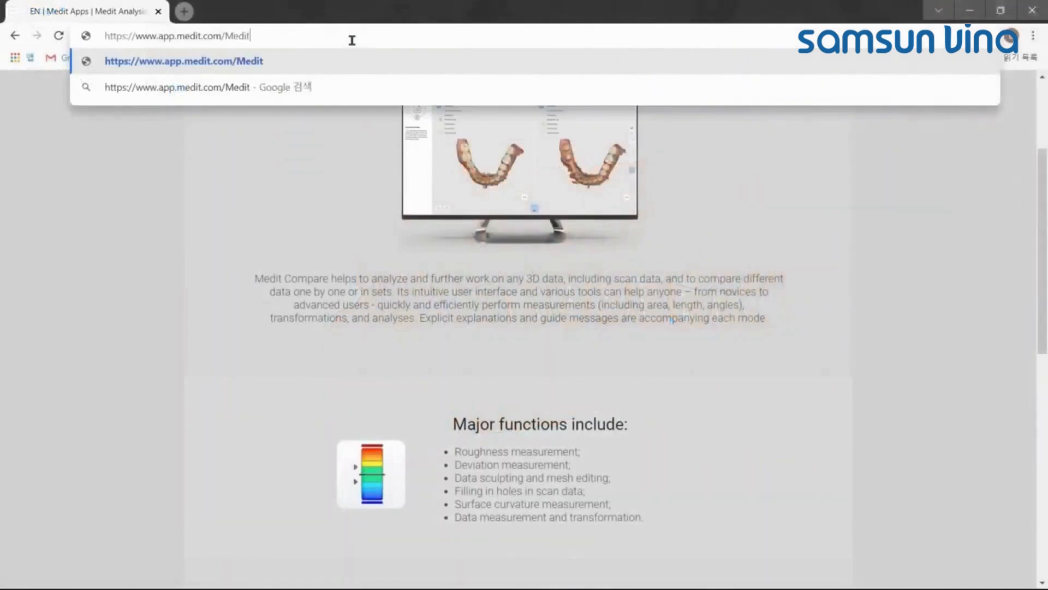
pyautogui.write(' Design')
pyautogui.click(674, 183)
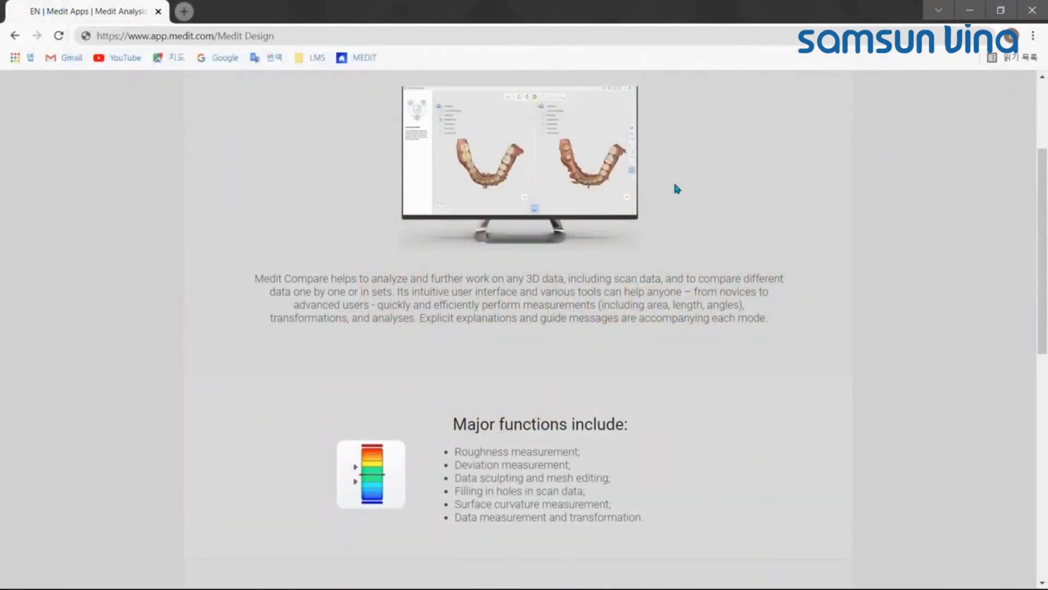
pyautogui.scroll(-10, 674, 183)
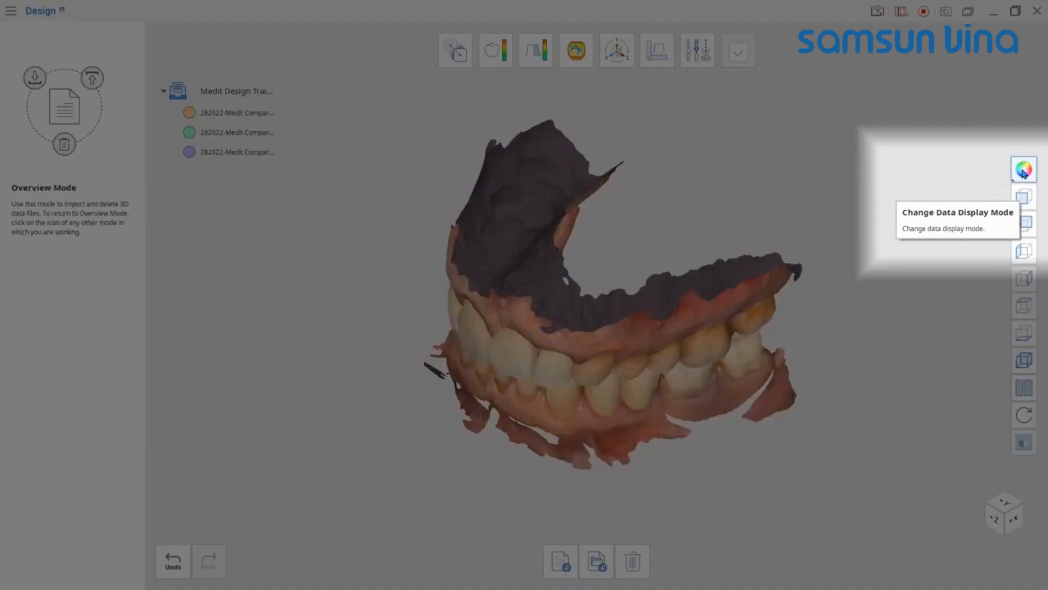
# Step: Change the data display mode to show each dataset in a single color
pyautogui.click(1024, 171)
pyautogui.click(996, 222)
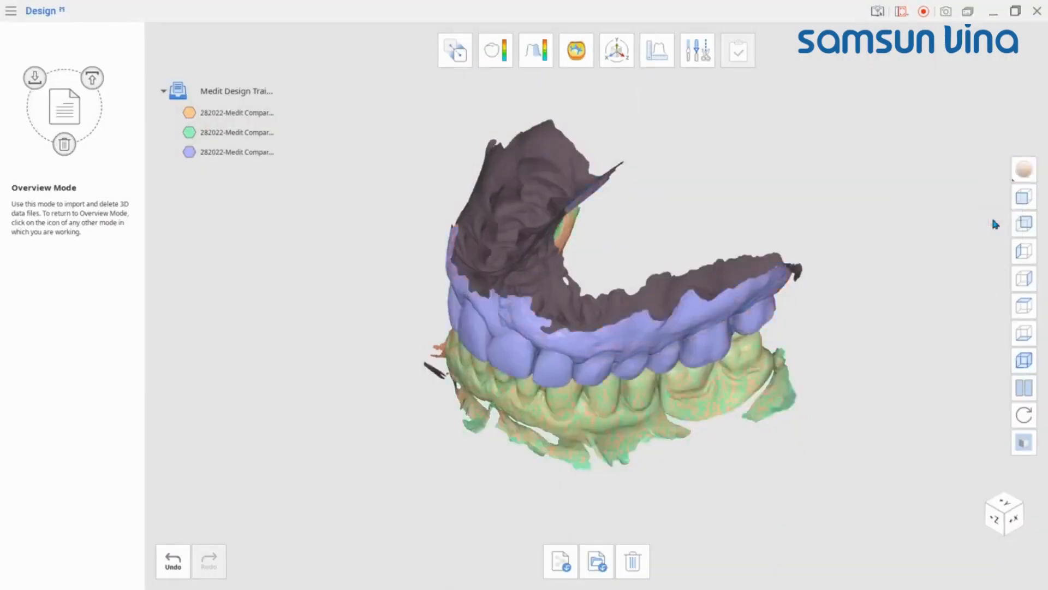
# Step: Toggle the visibility of the lowerjaw and lowerjaw-situ datasets off and back on
pyautogui.moveTo(655, 352); pyautogui.dragTo(764, 314, button='right')
pyautogui.scroll(1, 599, 355)
pyautogui.moveTo(599, 355); pyautogui.dragTo(605, 340, button='middle')
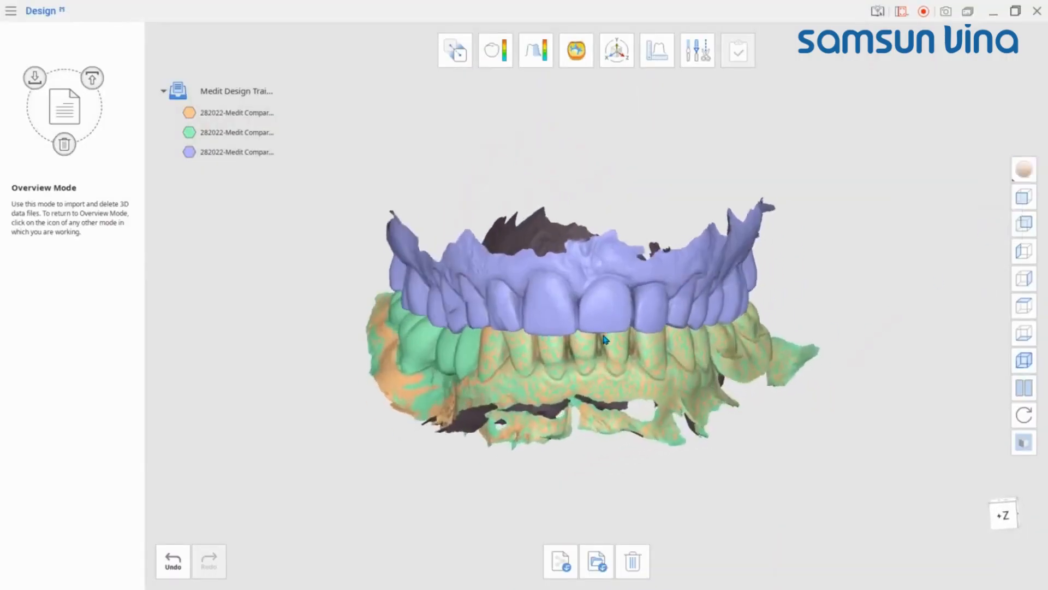
pyautogui.click(189, 112)
pyautogui.click(189, 112)
pyautogui.click(190, 132)
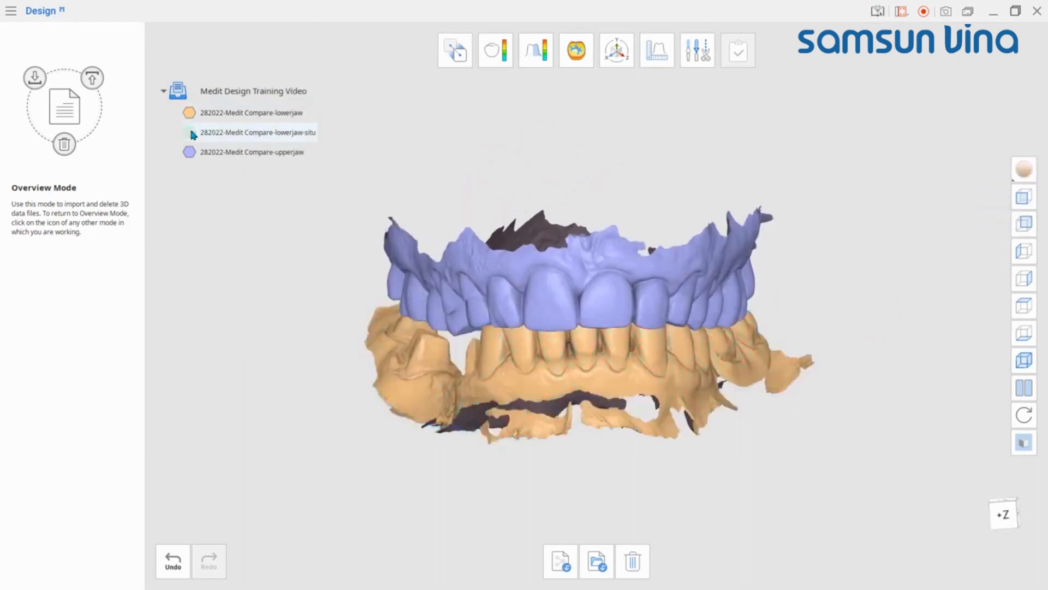
pyautogui.click(189, 132)
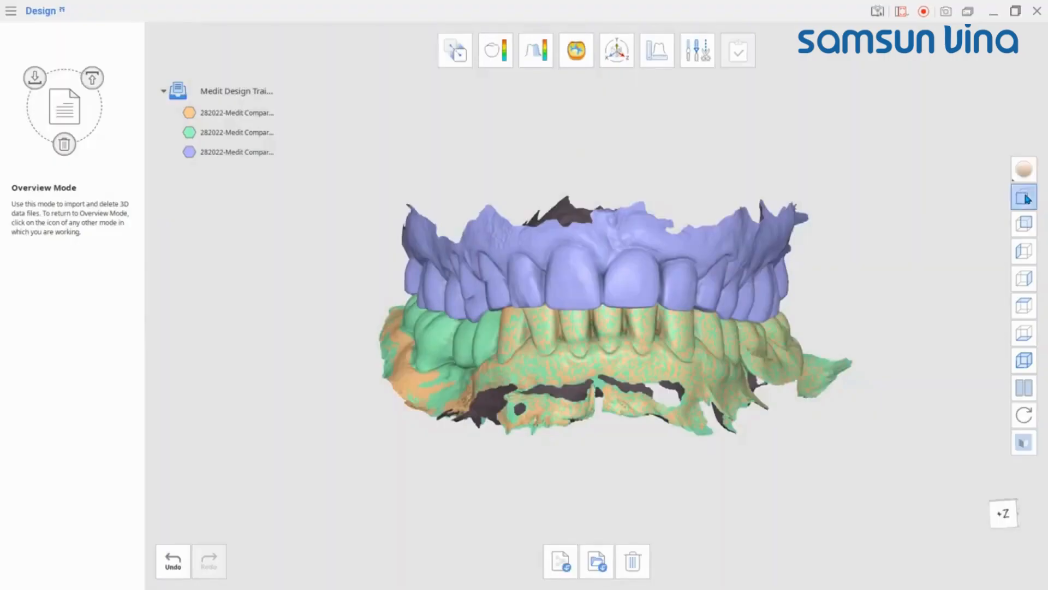
# Step: Cycle through the preset view directions, ending with the isometric view
pyautogui.click(1025, 223)
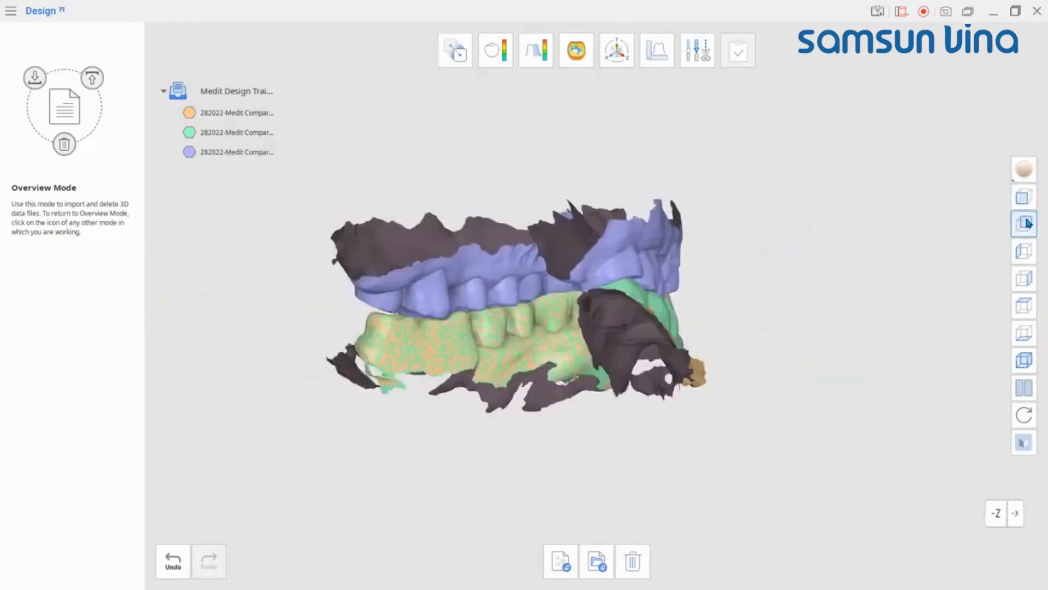
pyautogui.click(1024, 252)
pyautogui.click(1024, 278)
pyautogui.click(1024, 305)
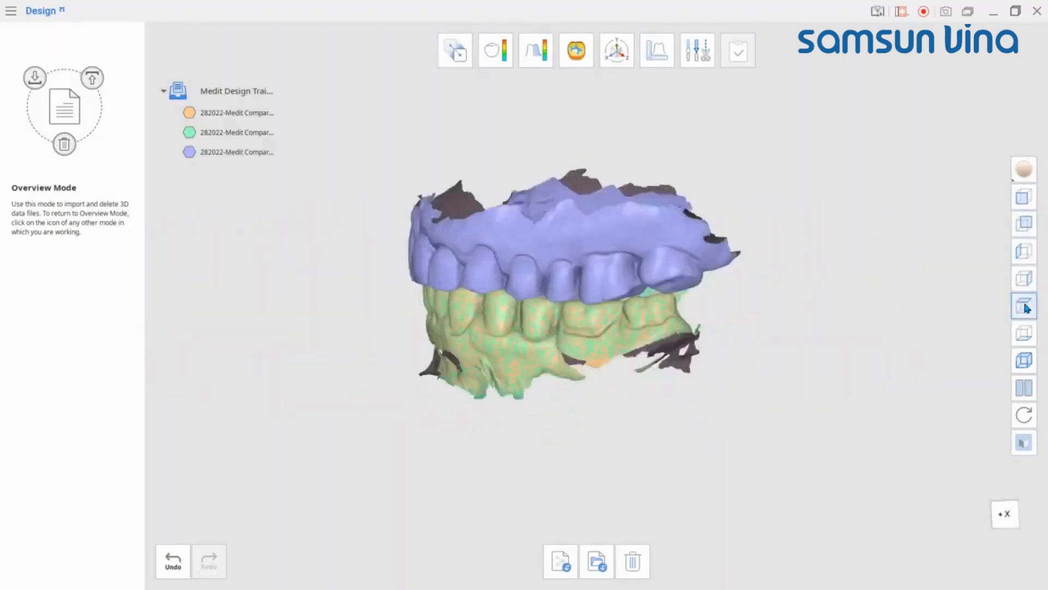
pyautogui.click(1024, 333)
pyautogui.click(1024, 360)
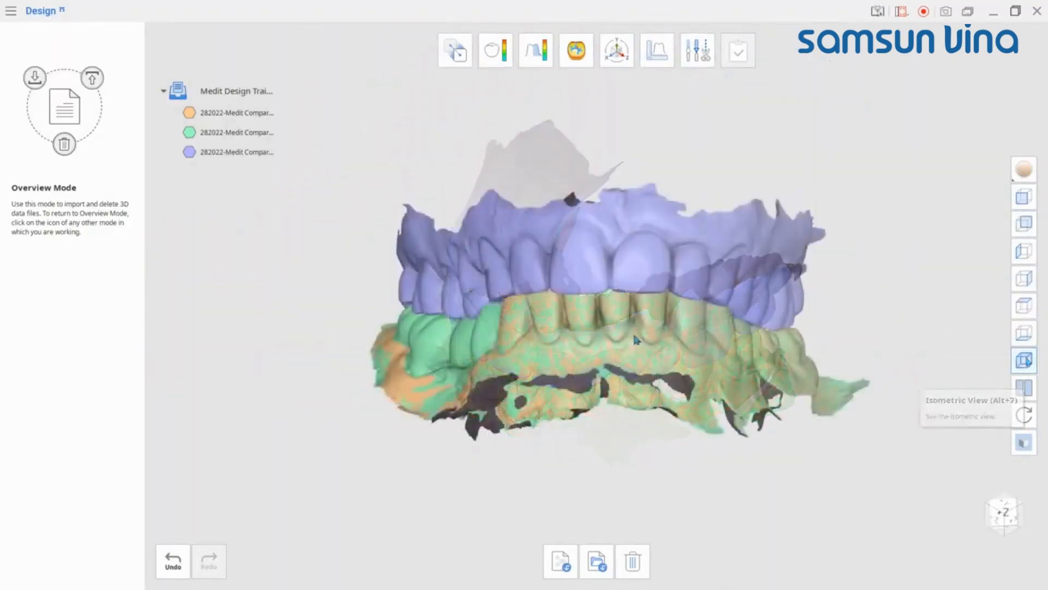
# Step: Hide the lowerjaw dataset and toggle the upperjaw dataset's visibility off and on
pyautogui.moveTo(222, 141)
pyautogui.click(189, 113)
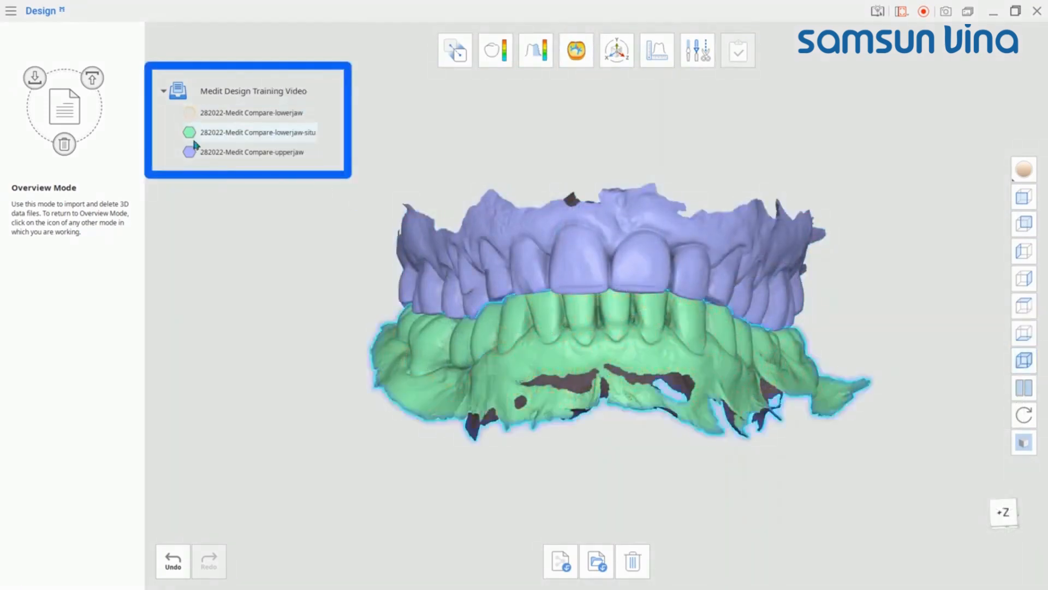
pyautogui.click(189, 152)
pyautogui.click(188, 152)
pyautogui.click(189, 151)
pyautogui.click(188, 152)
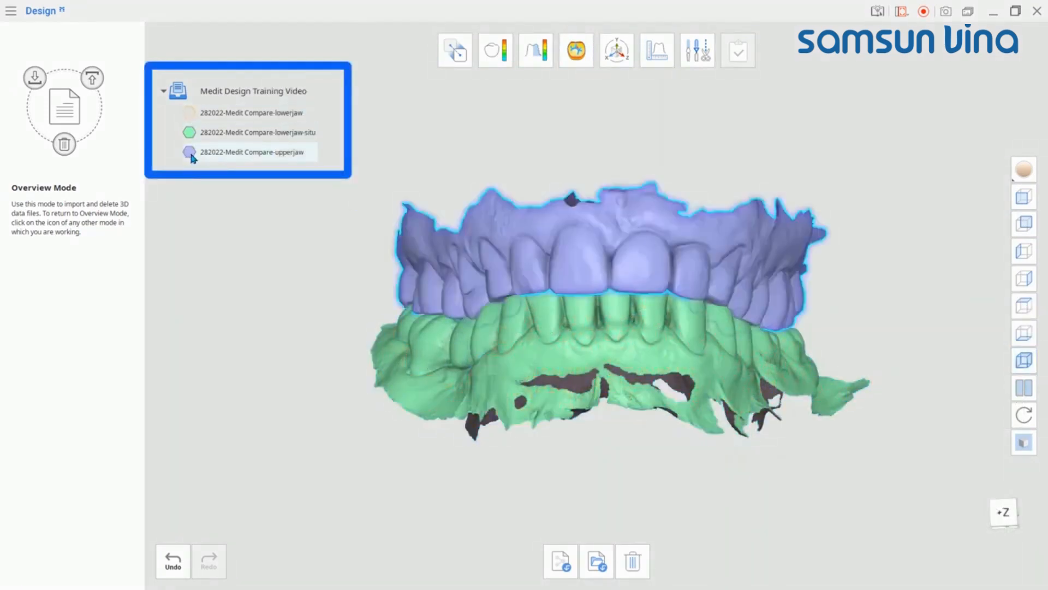
# Step: Lower the upperjaw dataset's opacity with its transparency slider, then restore it to full opacity
pyautogui.moveTo(272, 154)
pyautogui.moveTo(271, 153); pyautogui.dragTo(190, 158)
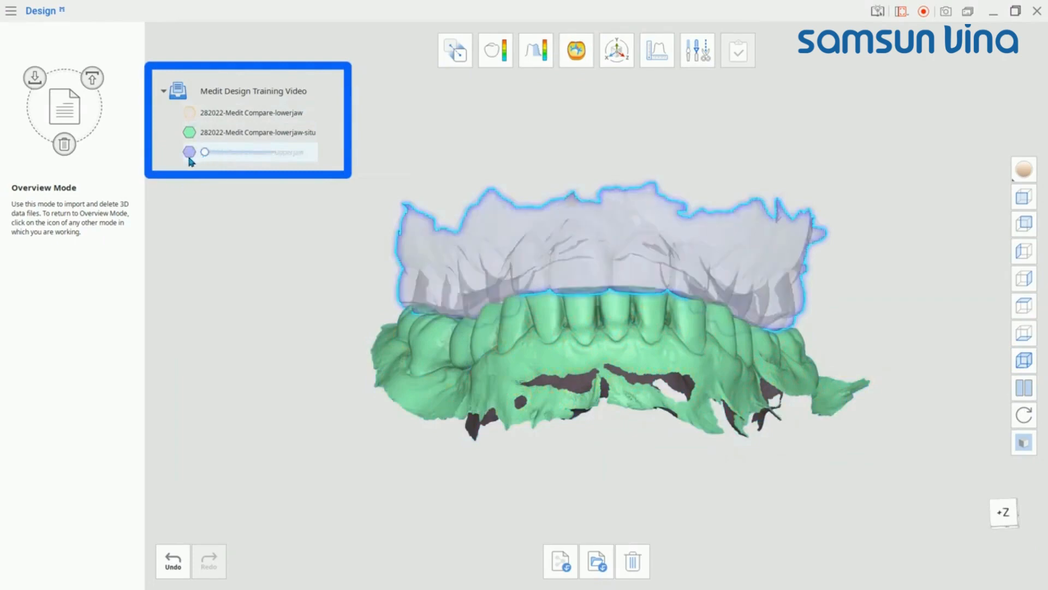
pyautogui.moveTo(617, 270); pyautogui.dragTo(482, 246, button='right')
pyautogui.moveTo(242, 152)
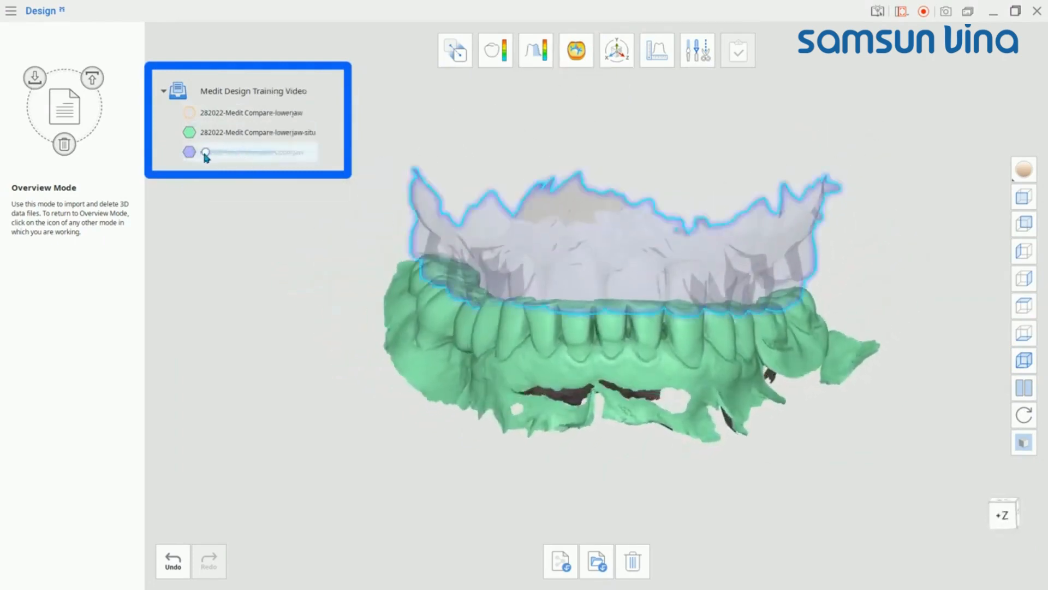
pyautogui.moveTo(206, 153); pyautogui.dragTo(314, 153)
# Step: Hide the lowerjaw-situ dataset
pyautogui.click(189, 133)
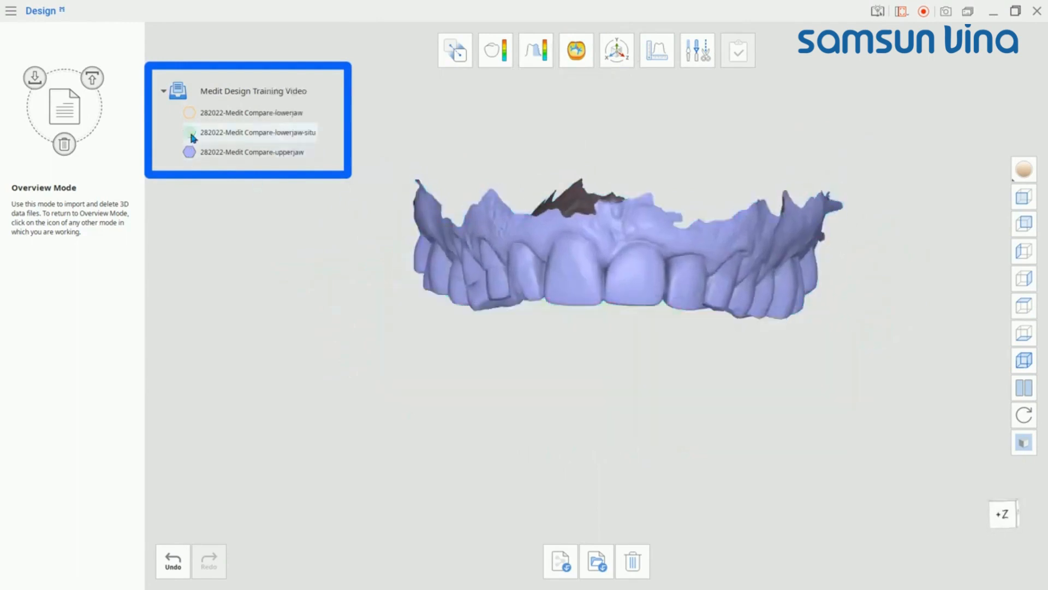
pyautogui.moveTo(683, 256)
pyautogui.mouseDown(button='right')
pyautogui.moveTo(737, 147)
pyautogui.moveTo(742, 261)
pyautogui.moveTo(534, 212)
pyautogui.moveTo(602, 174)
pyautogui.mouseUp(button='right')
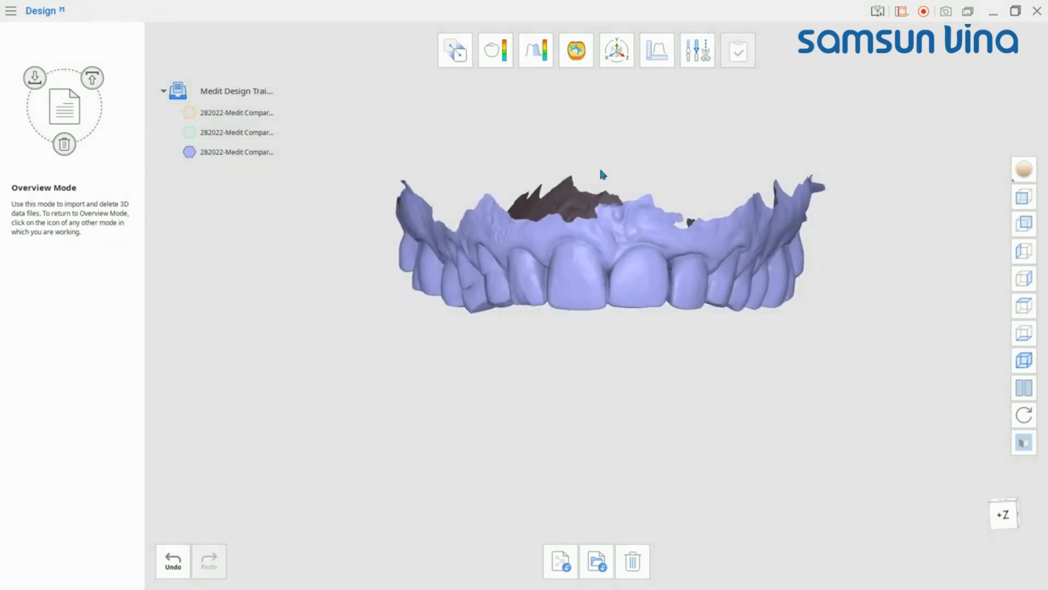
# Step: Start Alignment, assigning lowerjaw-situ as reference and lowerjaw as target data, and confirm
pyautogui.click(458, 57)
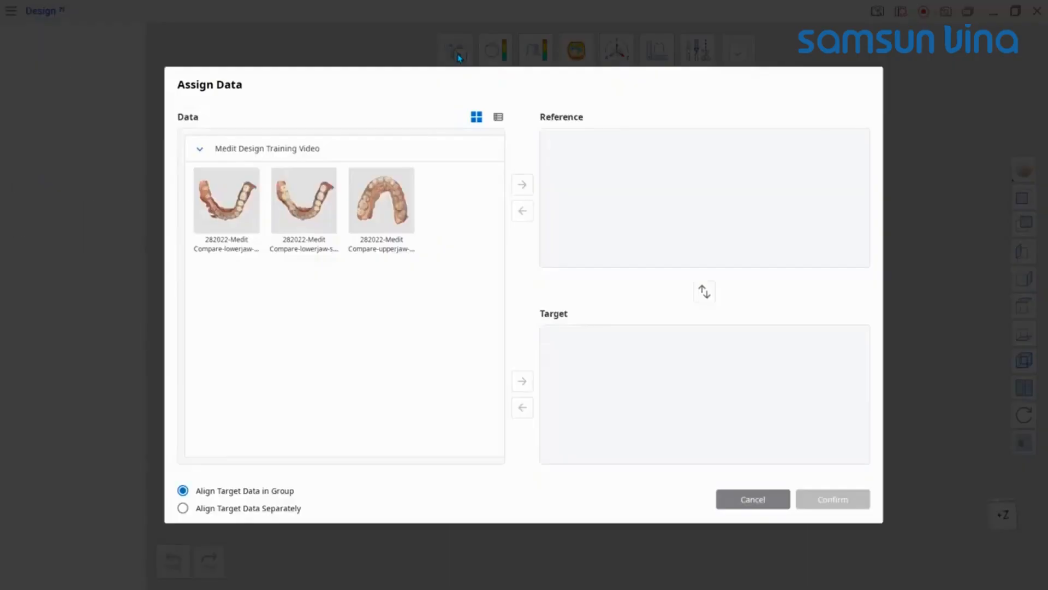
pyautogui.moveTo(304, 200); pyautogui.dragTo(704, 196)
pyautogui.moveTo(226, 199); pyautogui.dragTo(704, 393)
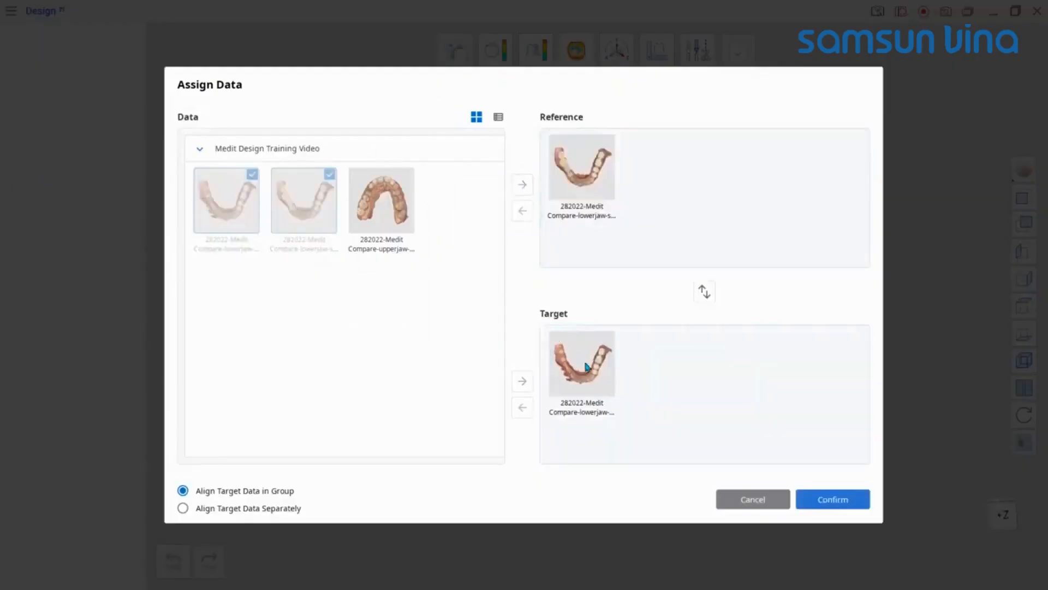
pyautogui.click(832, 499)
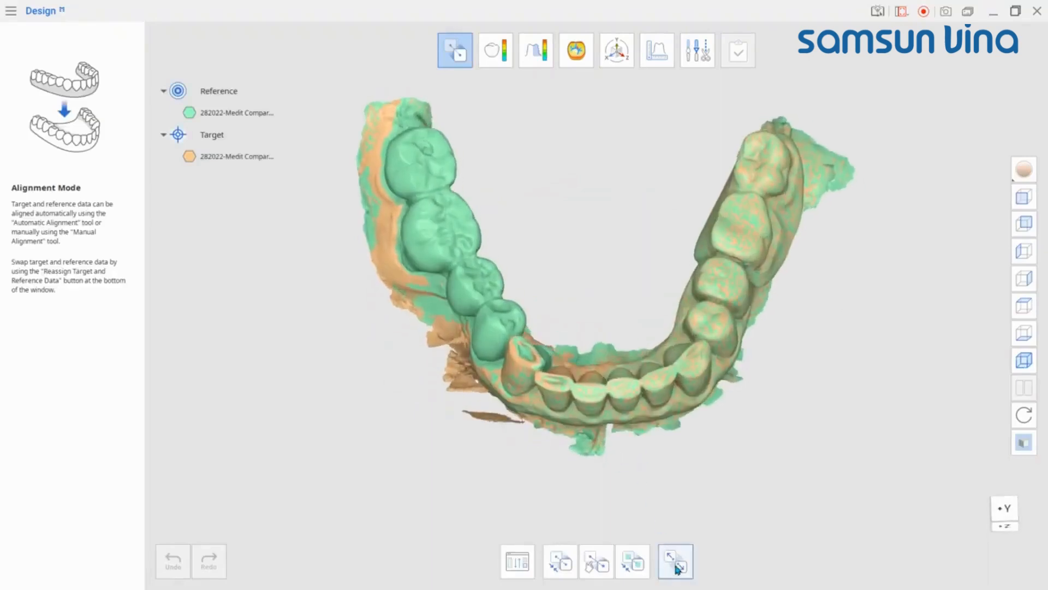
# Step: Show the data side by side and, with Manual Alignment, pick three matching points on the reference lower jaw
pyautogui.click(676, 562)
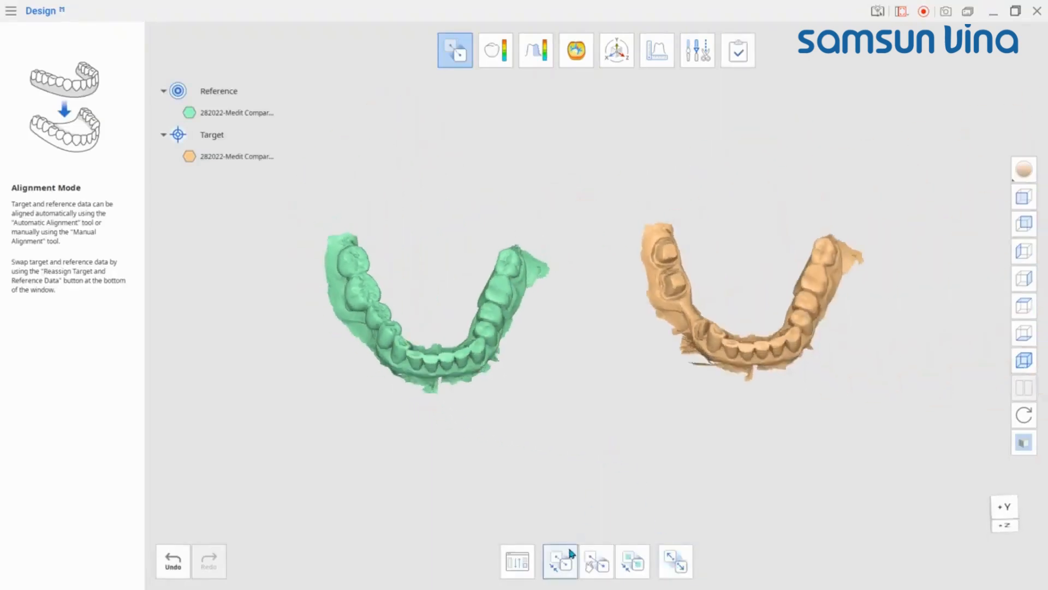
pyautogui.click(595, 562)
pyautogui.moveTo(595, 565); pyautogui.dragTo(589, 290, button='right')
pyautogui.scroll(3, 417, 366)
pyautogui.click(400, 348)
pyautogui.click(590, 290)
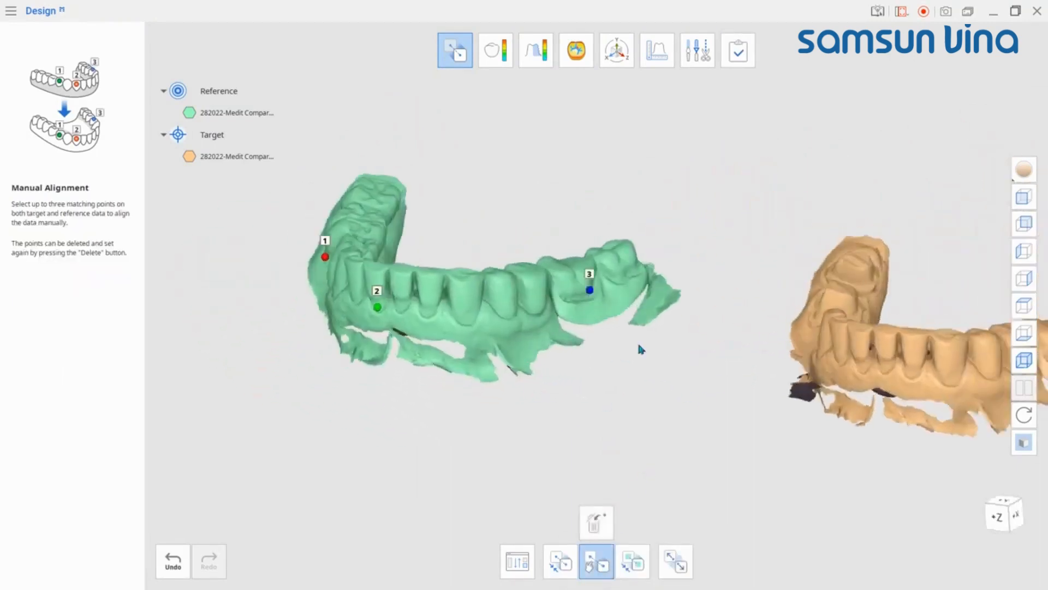
# Step: Pick the three matching points on the target lower jaw to align it with the reference
pyautogui.moveTo(639, 346); pyautogui.dragTo(734, 292, button='right')
pyautogui.click(733, 292)
pyautogui.moveTo(825, 382); pyautogui.dragTo(753, 402, button='right')
pyautogui.click(782, 345)
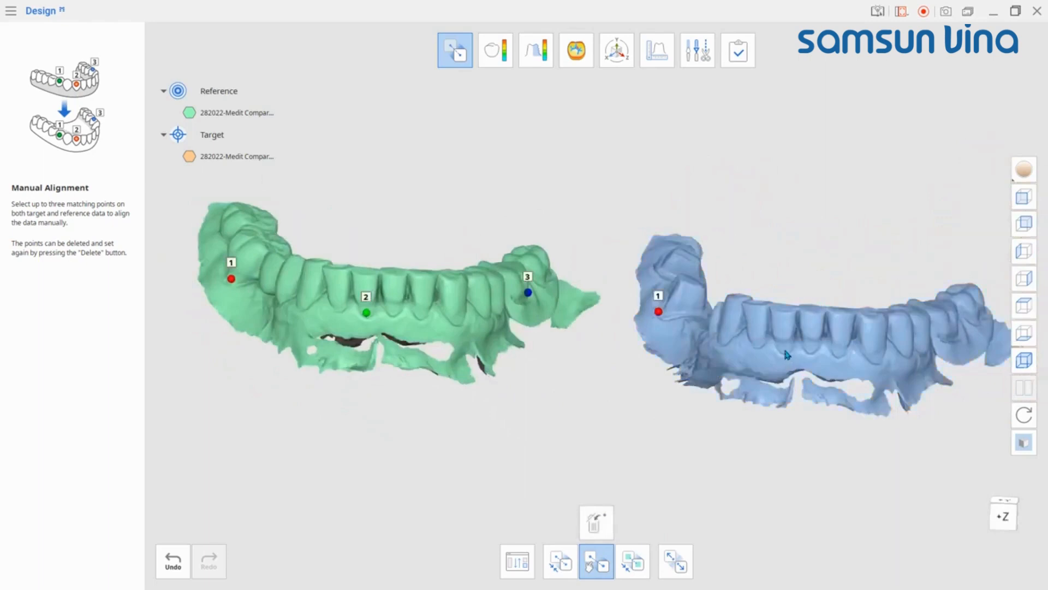
pyautogui.moveTo(783, 346); pyautogui.dragTo(643, 320, button='right')
pyautogui.click(931, 359)
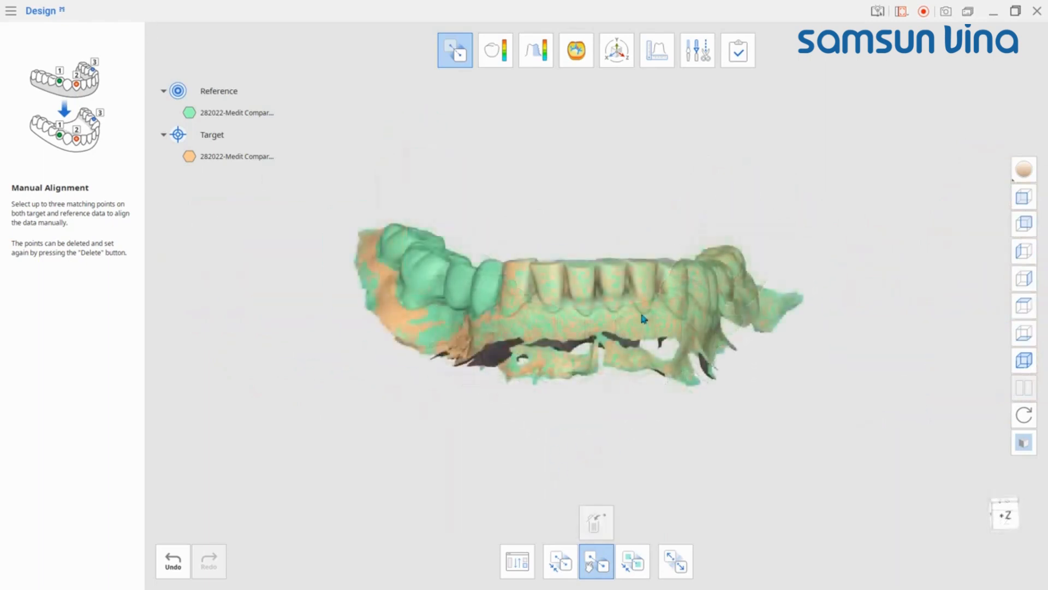
# Step: Open Deviation Display and reassign data with 211128-Moon-upperjaw as reference and 220223_upperjaw(2) as target, then confirm
pyautogui.click(498, 59)
pyautogui.click(517, 561)
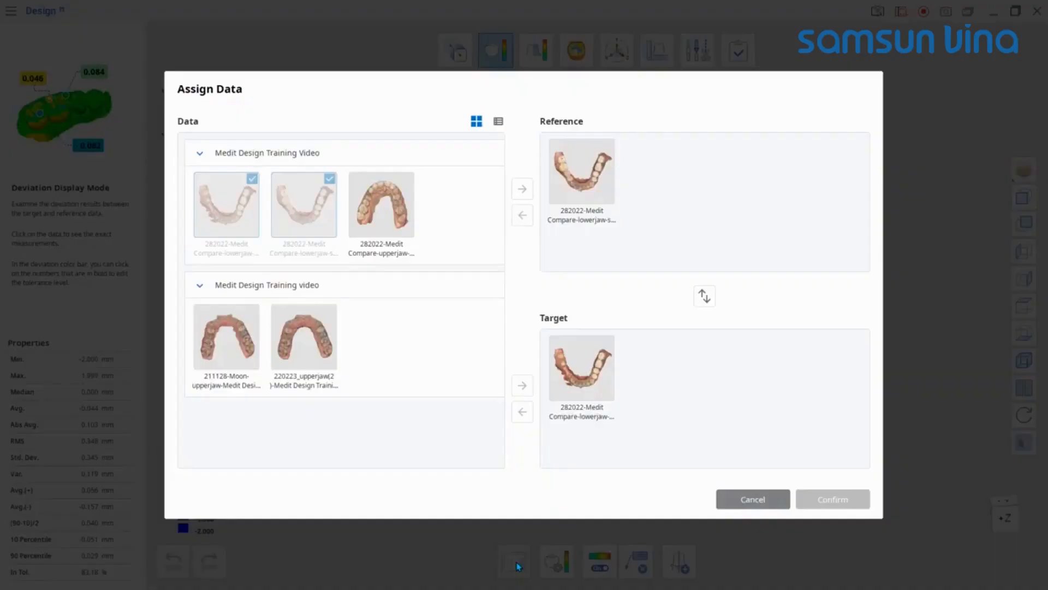
pyautogui.moveTo(602, 411); pyautogui.dragTo(404, 277)
pyautogui.moveTo(586, 178); pyautogui.dragTo(425, 303)
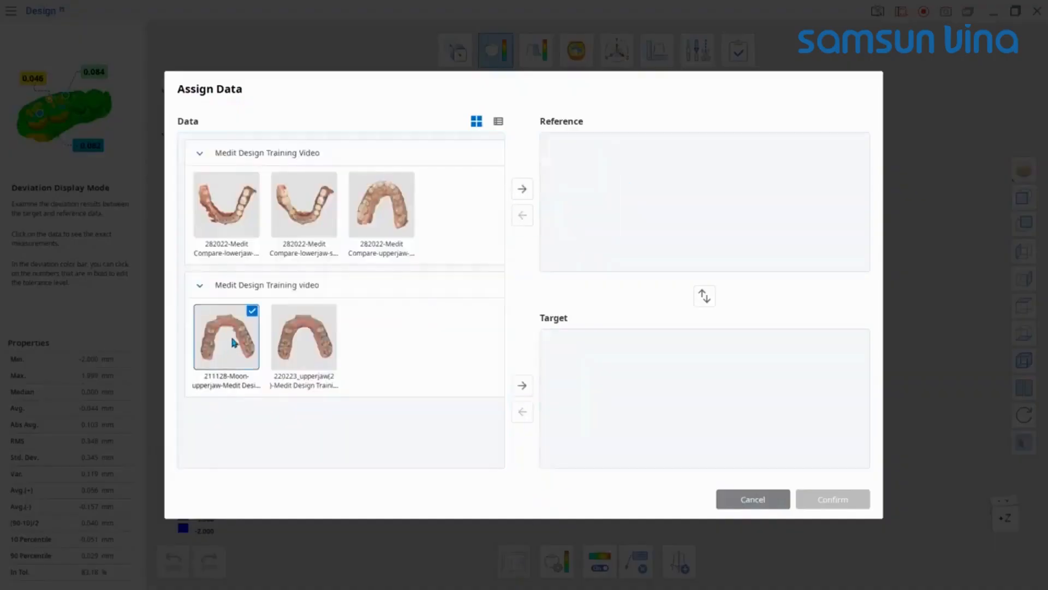
pyautogui.moveTo(231, 338); pyautogui.dragTo(596, 198)
pyautogui.moveTo(304, 343); pyautogui.dragTo(598, 373)
pyautogui.click(833, 498)
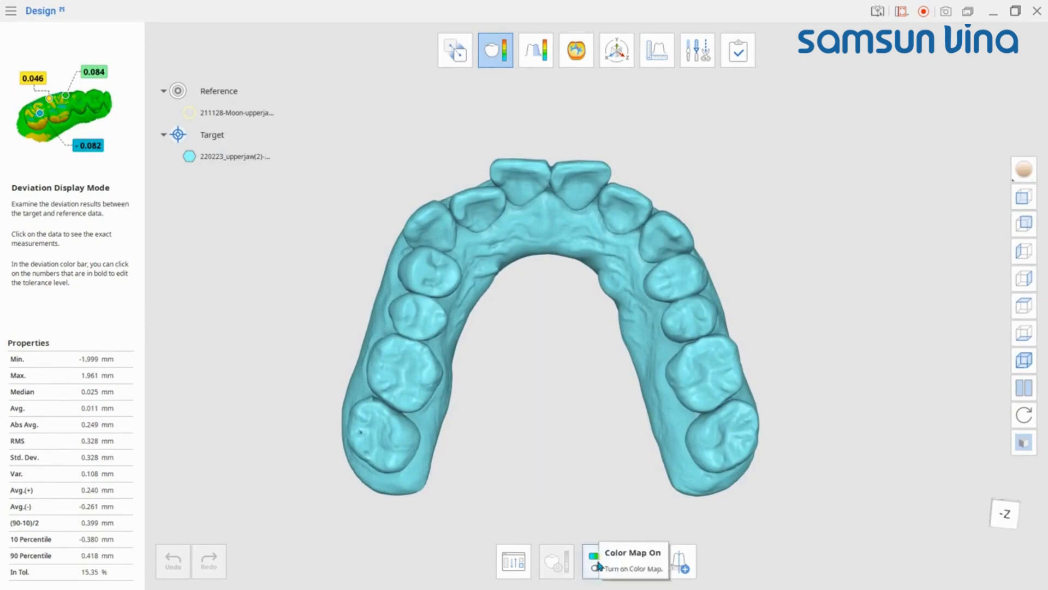
# Step: Turn on the deviation color map and pick several points on the upper jaw to show their deviation values
pyautogui.click(599, 566)
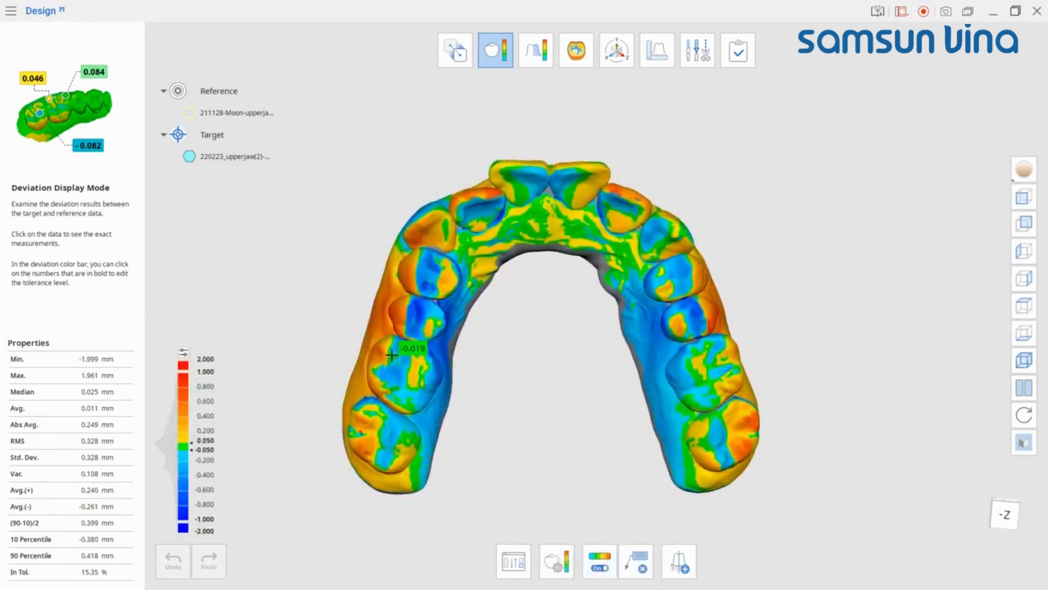
pyautogui.moveTo(388, 322)
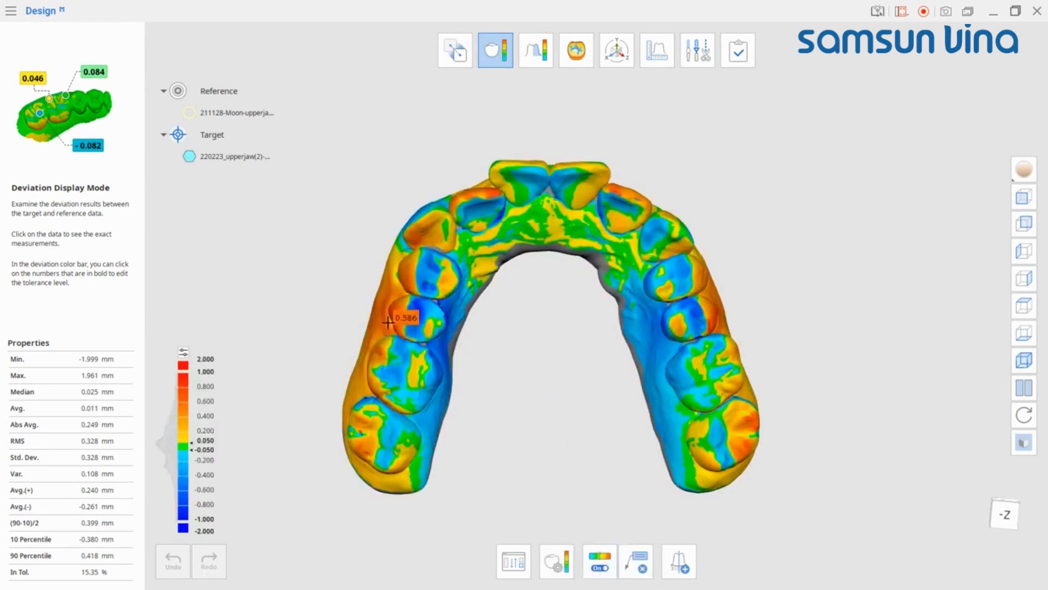
pyautogui.click(487, 190)
pyautogui.click(392, 309)
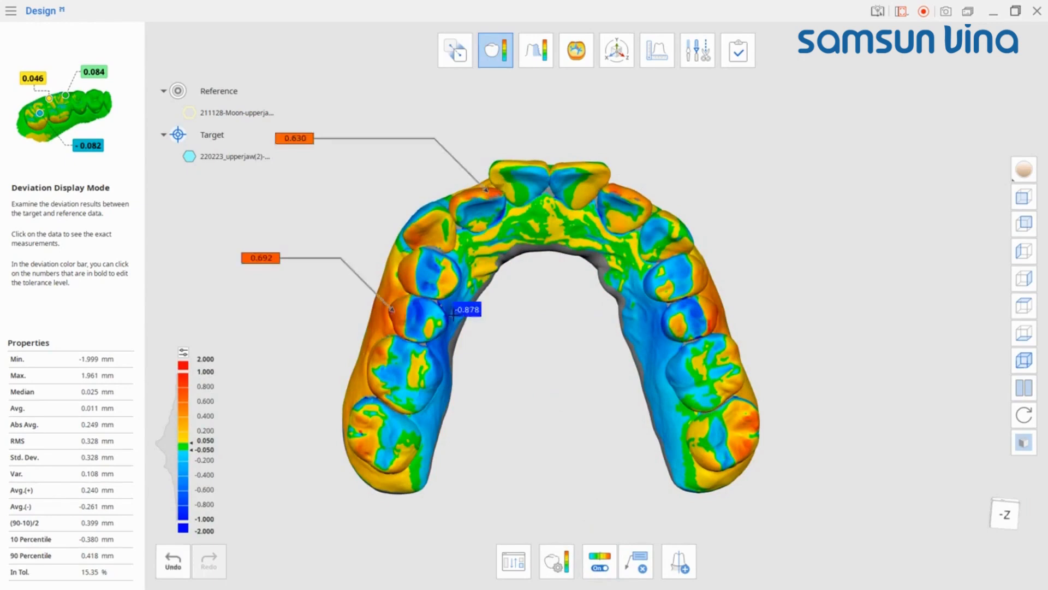
pyautogui.click(710, 323)
pyautogui.click(695, 305)
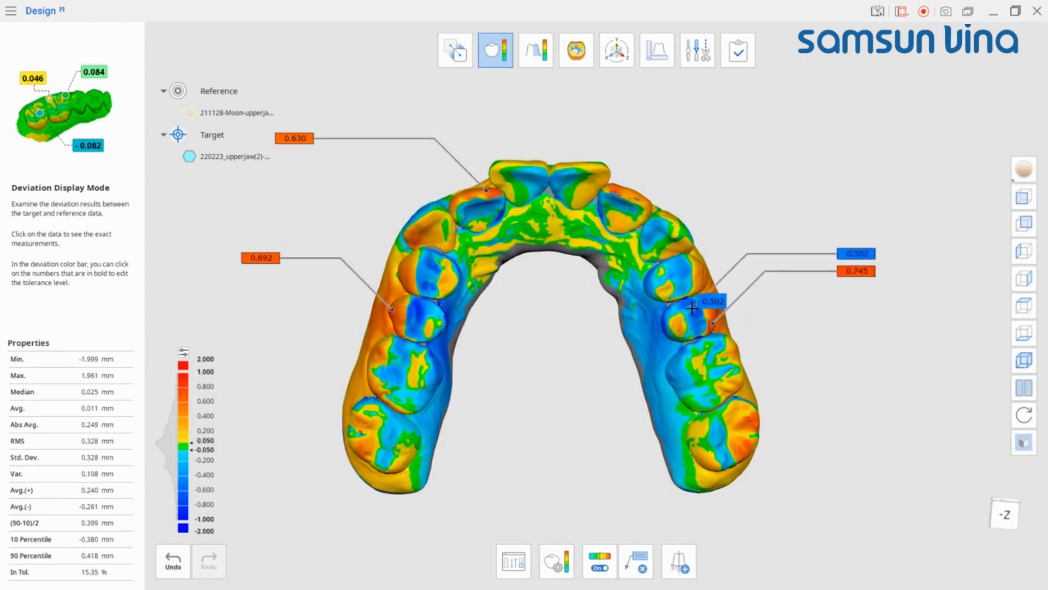
pyautogui.click(735, 409)
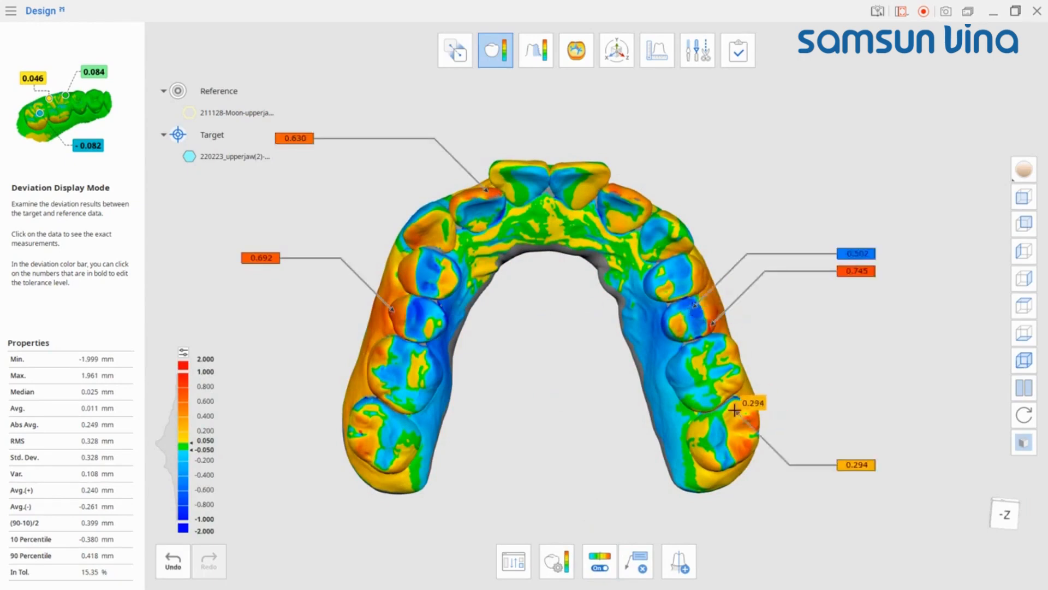
# Step: Delete the two deviation annotations on the right molars
pyautogui.click(639, 563)
pyautogui.click(854, 464)
pyautogui.click(856, 270)
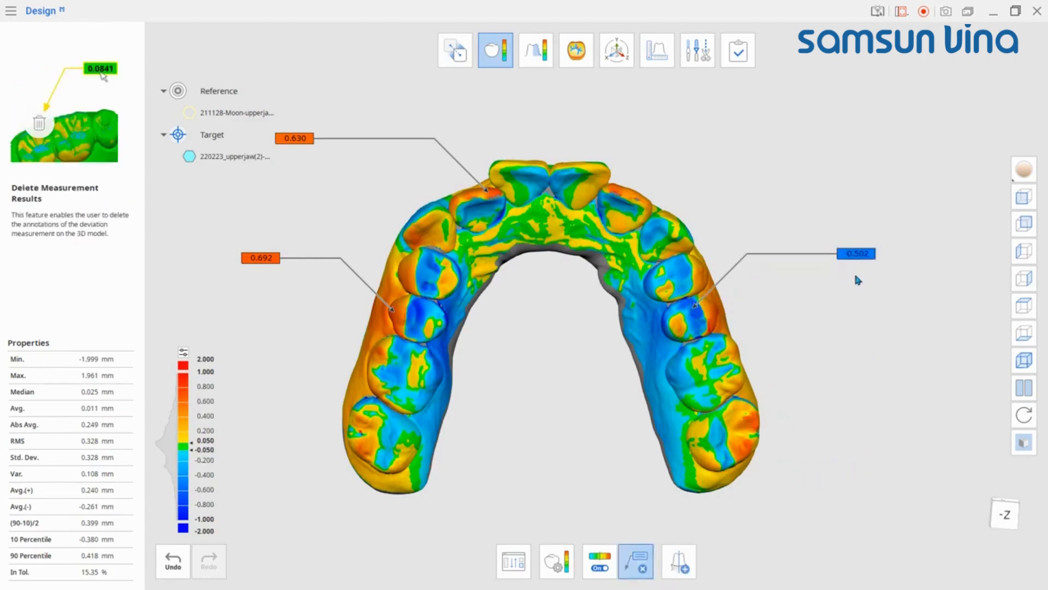
# Step: Create a section line across the left premolar and hide the target data to view the cross-section
pyautogui.click(677, 562)
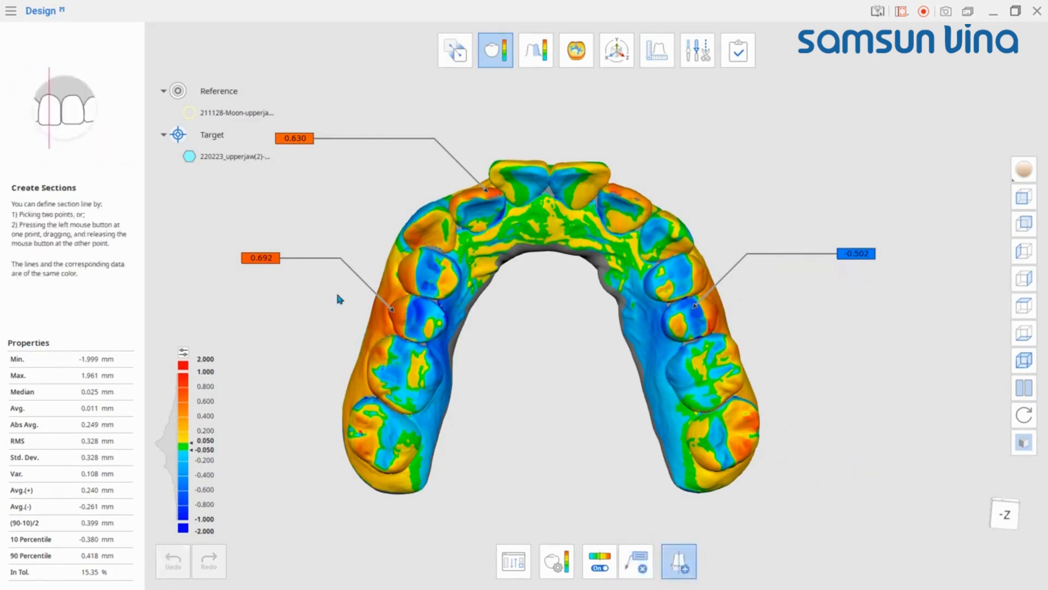
pyautogui.moveTo(468, 333); pyautogui.dragTo(470, 334)
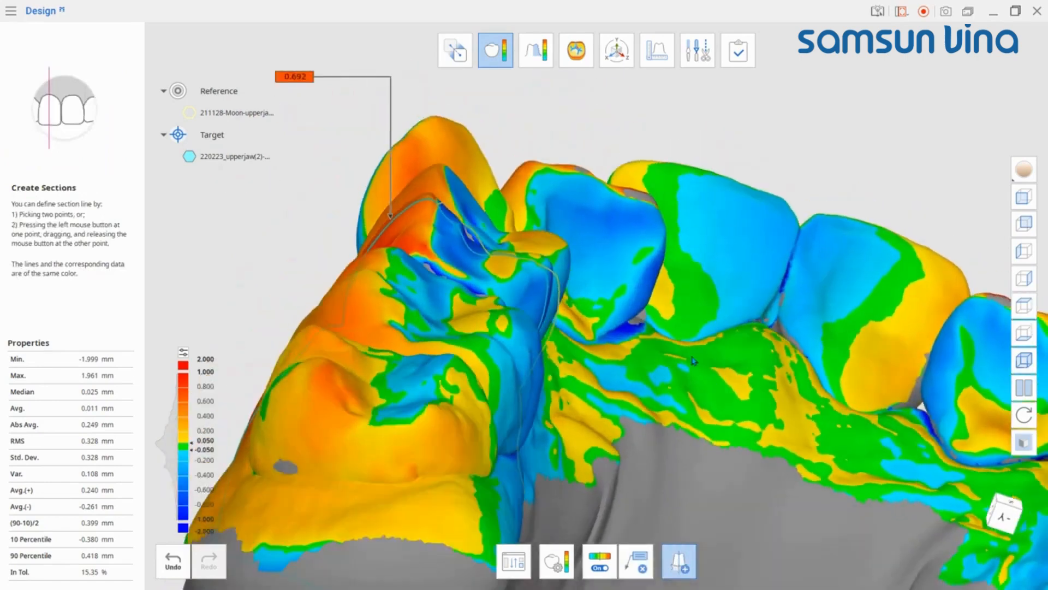
pyautogui.click(189, 156)
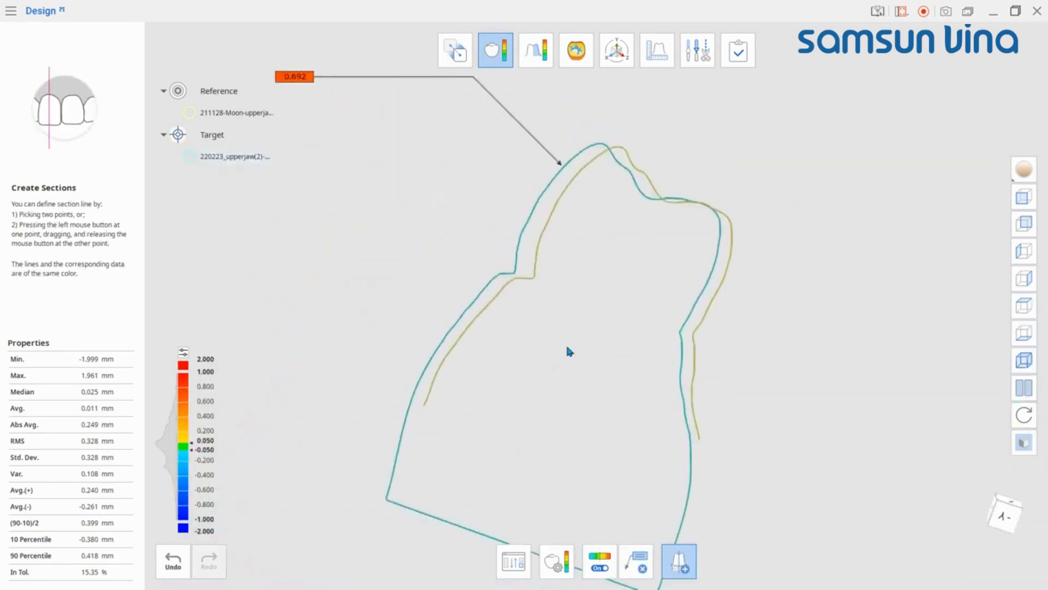
# Step: Switch to Measurement mode and hide both upper jaw datasets so only the section lines remain
pyautogui.click(656, 48)
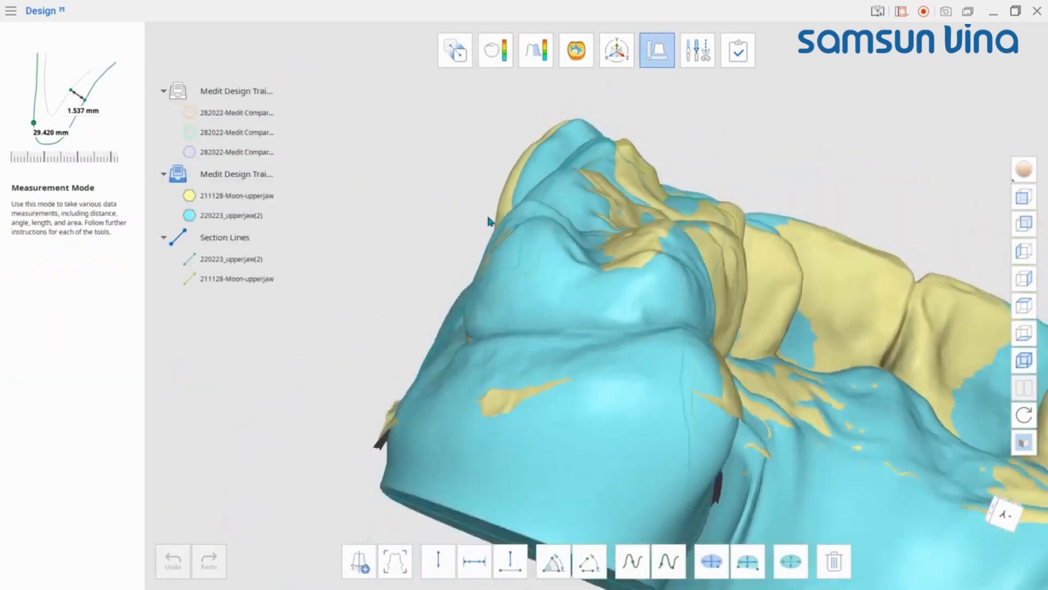
pyautogui.click(189, 195)
pyautogui.click(189, 215)
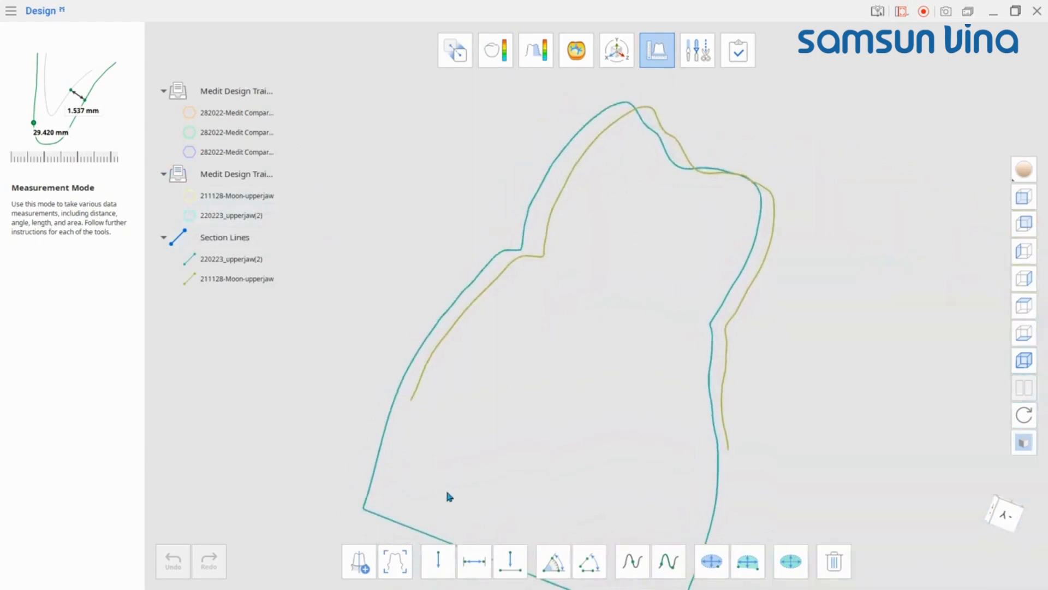
# Step: Measure the gap between the two section lines with a one-point and a two-point distance measurement
pyautogui.click(438, 560)
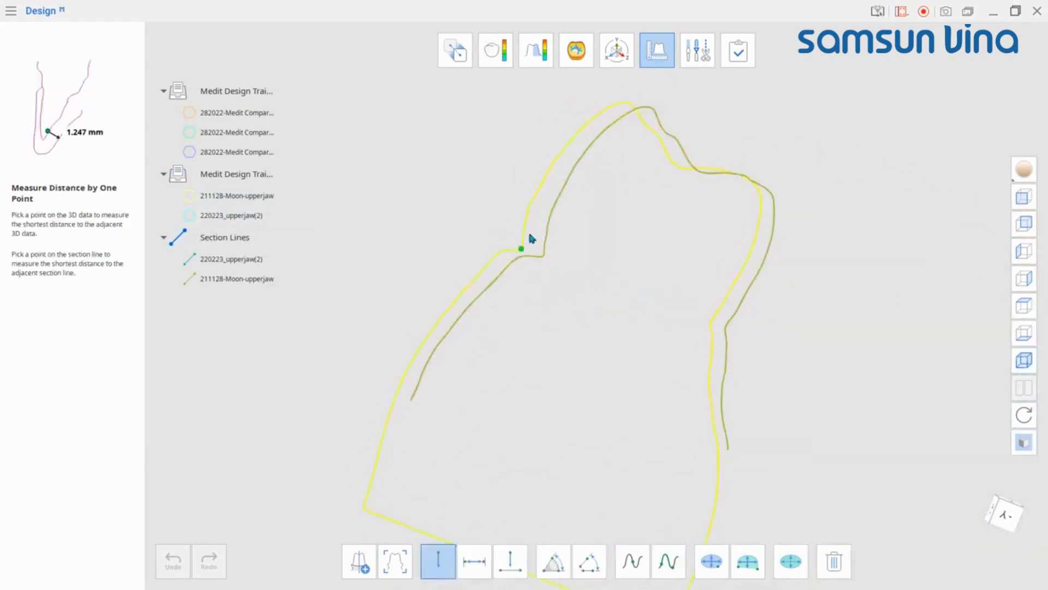
pyautogui.click(544, 177)
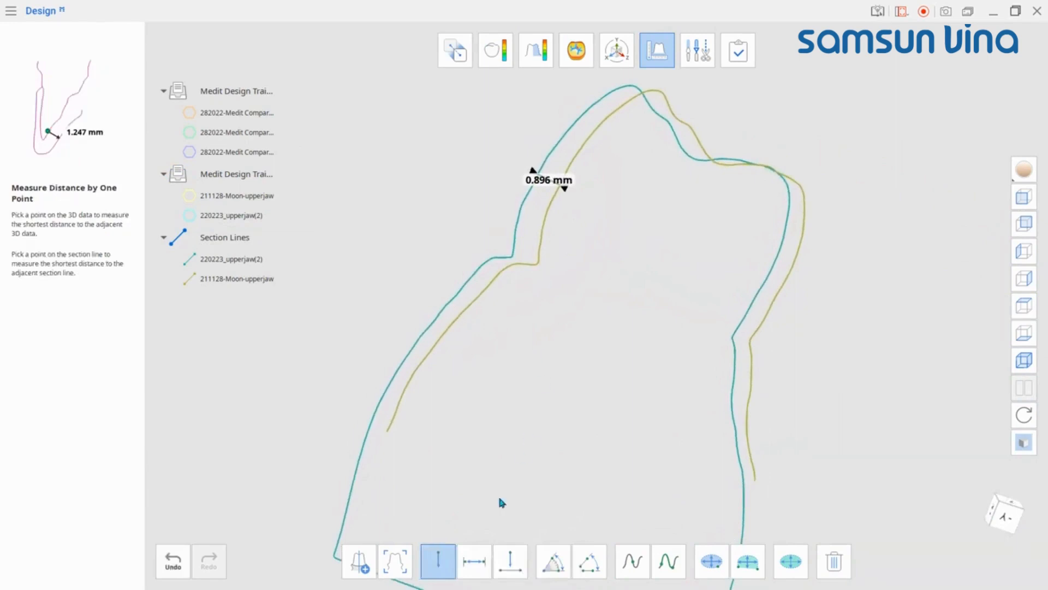
pyautogui.click(474, 563)
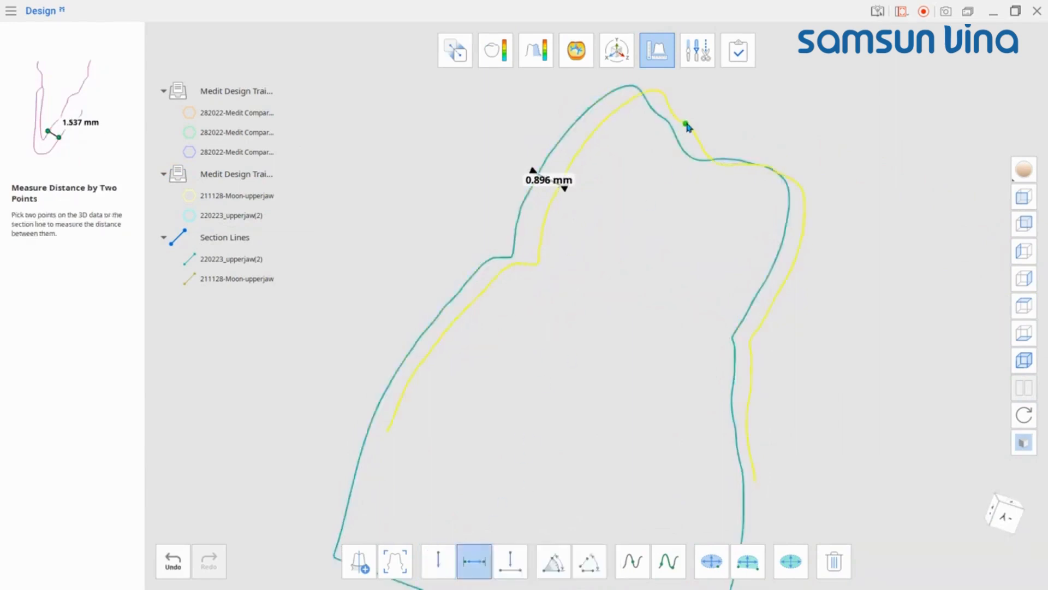
pyautogui.click(672, 138)
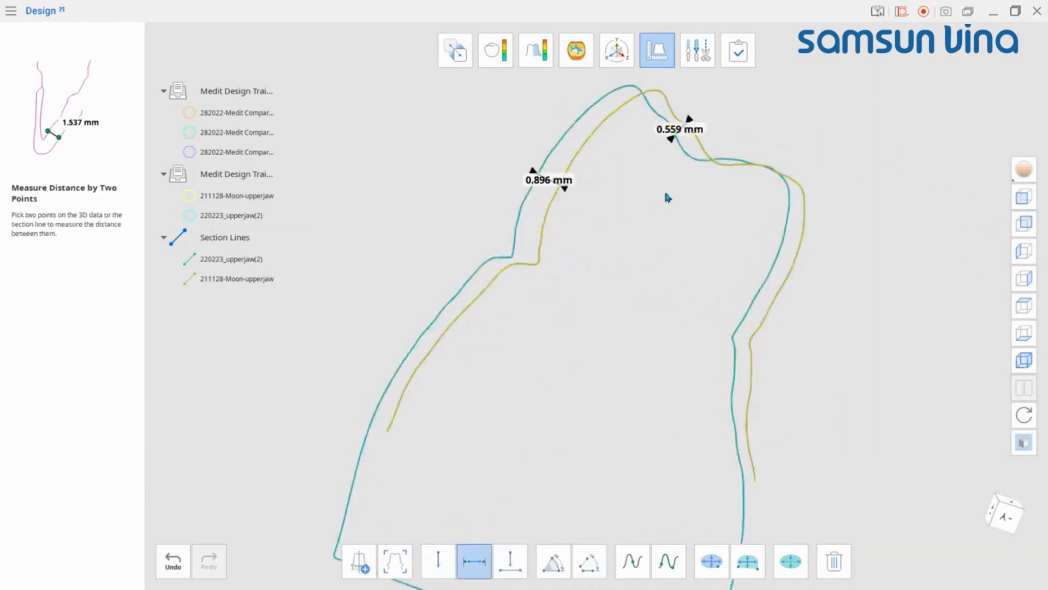
pyautogui.scroll(5, 628, 355)
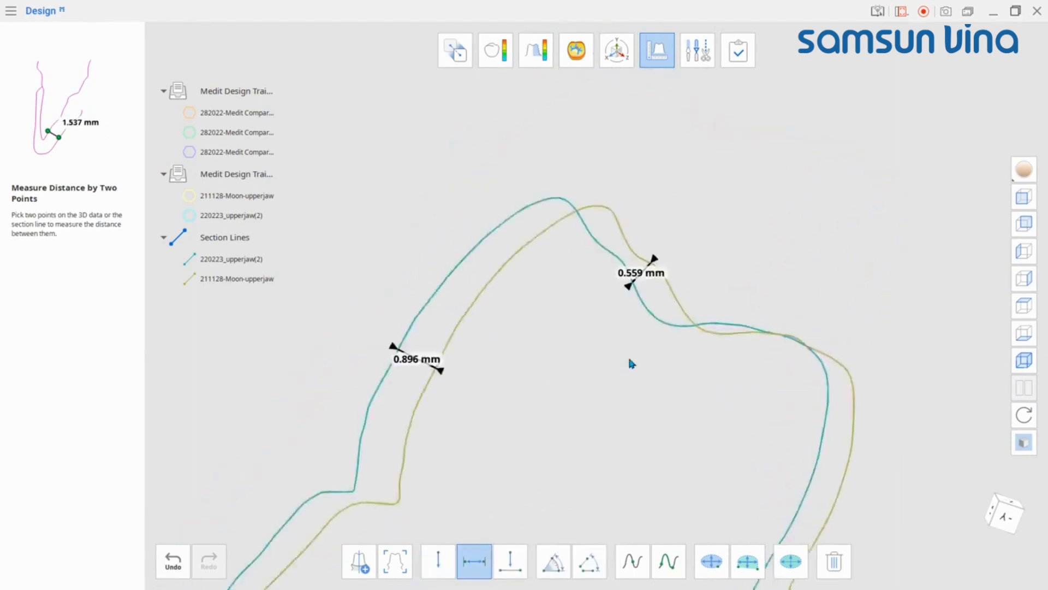
# Step: Measure a three-point distance on the section line near the cusp tip
pyautogui.click(509, 562)
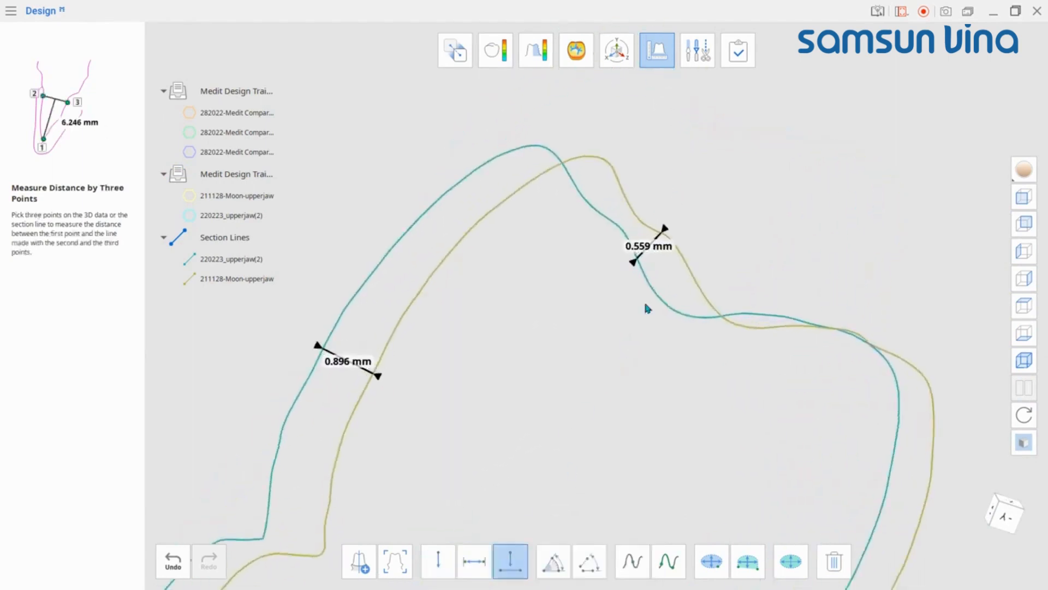
pyautogui.click(655, 291)
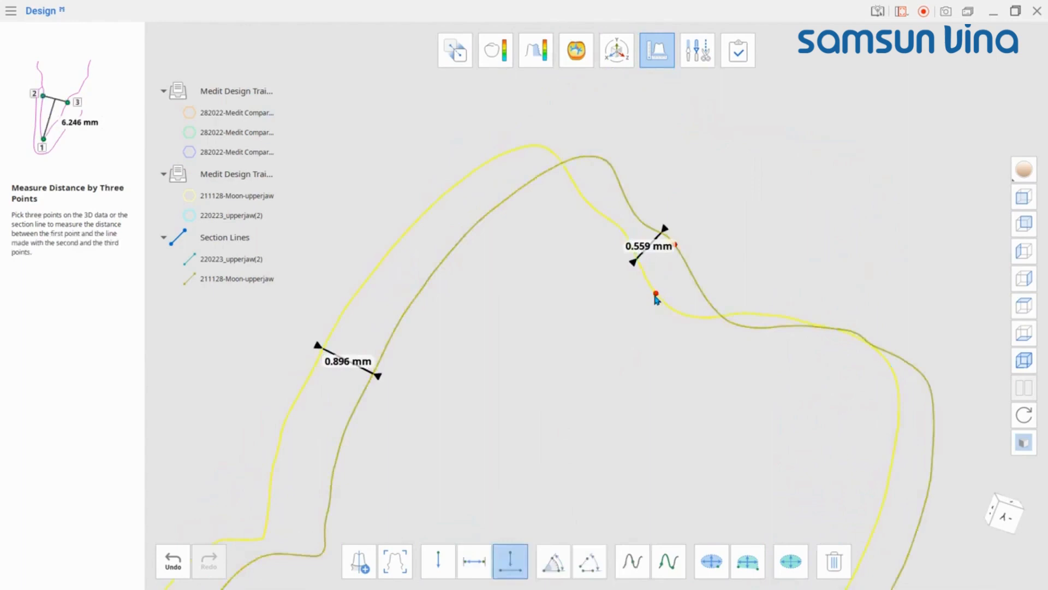
pyautogui.click(735, 316)
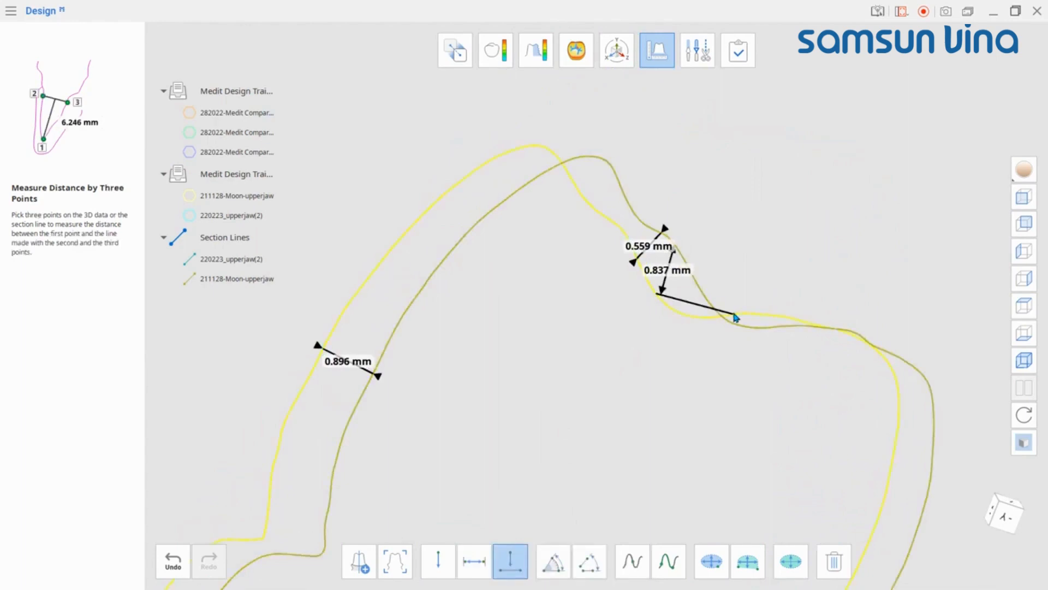
# Step: Measure an angle by three points along the section line near the cusp
pyautogui.click(553, 561)
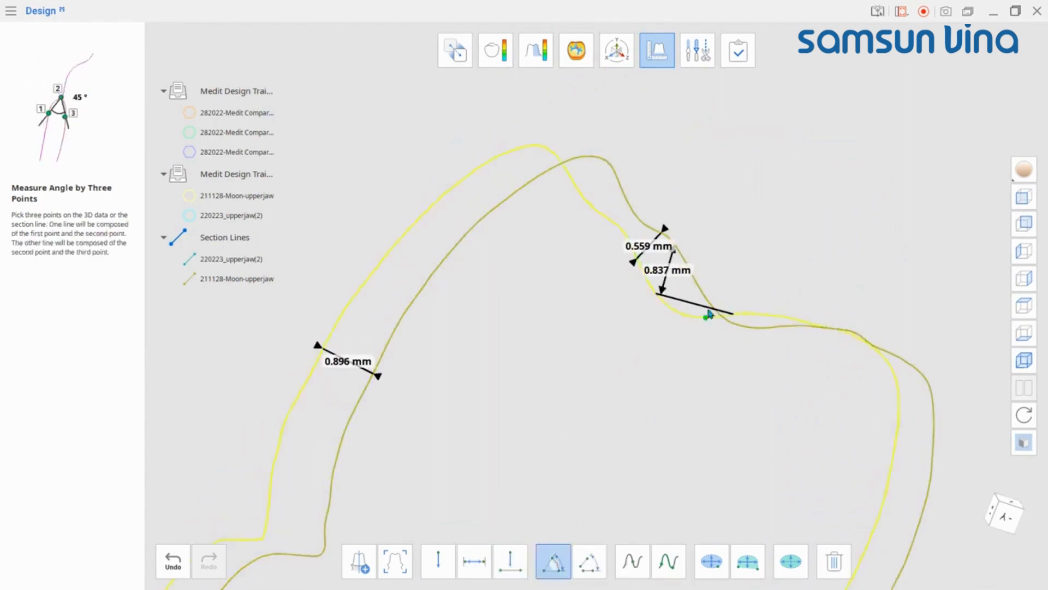
pyautogui.click(697, 282)
pyautogui.click(729, 322)
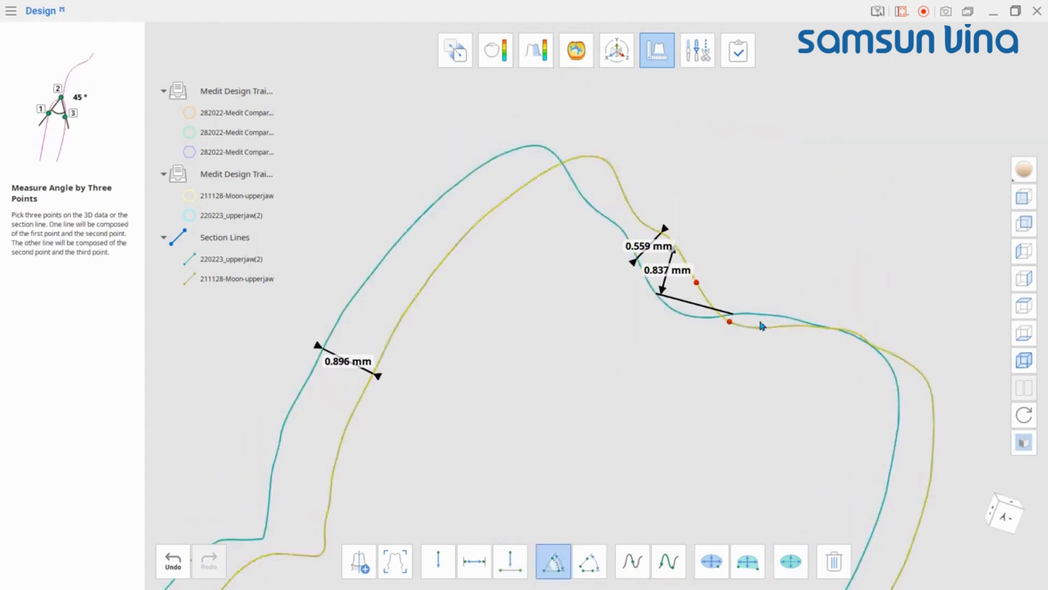
pyautogui.click(799, 326)
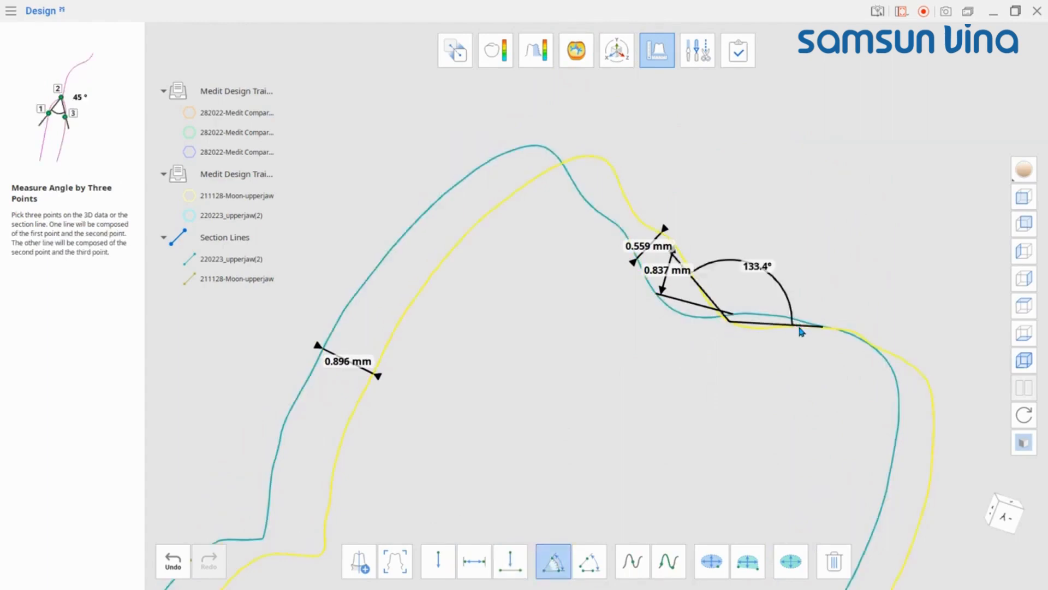
# Step: Measure an angle by four points at the step on the buccal side of the section line
pyautogui.click(590, 561)
pyautogui.scroll(-1, 428, 459)
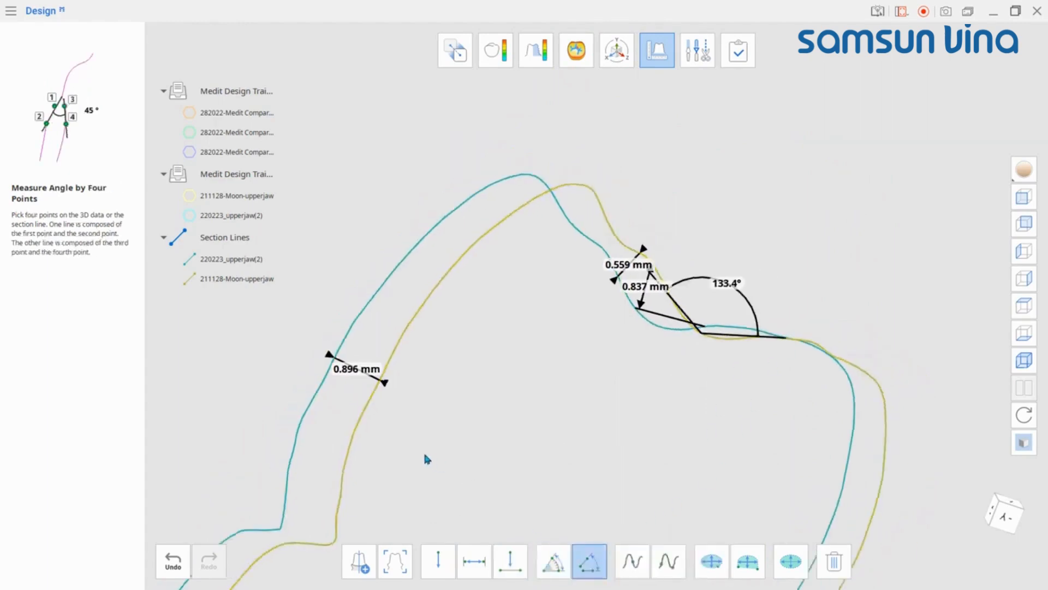
pyautogui.scroll(-2, 425, 454)
pyautogui.moveTo(425, 455); pyautogui.dragTo(485, 349, button='middle')
pyautogui.click(371, 349)
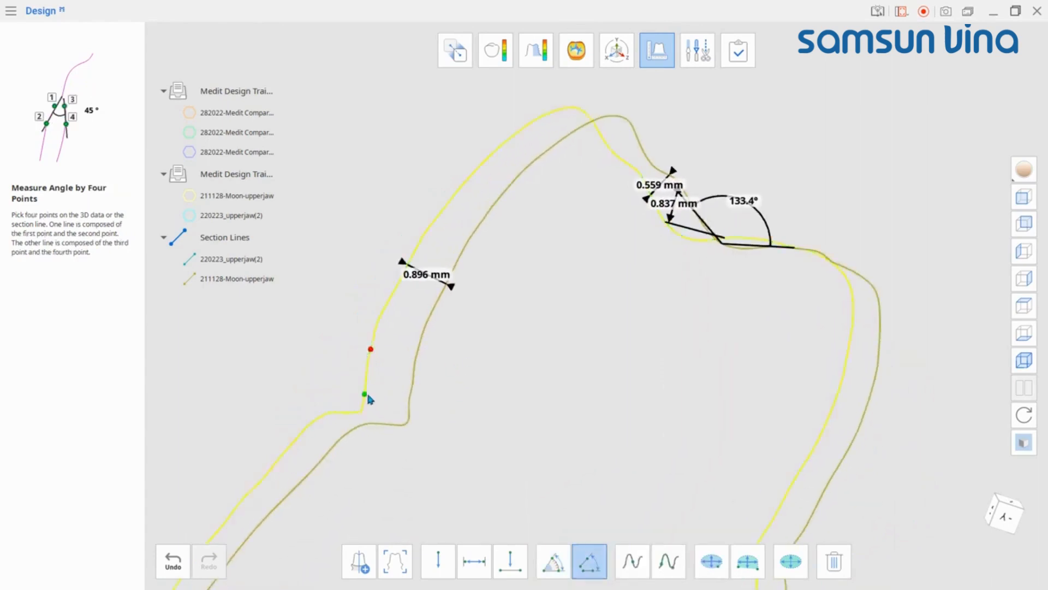
pyautogui.click(365, 395)
pyautogui.click(360, 412)
pyautogui.click(334, 414)
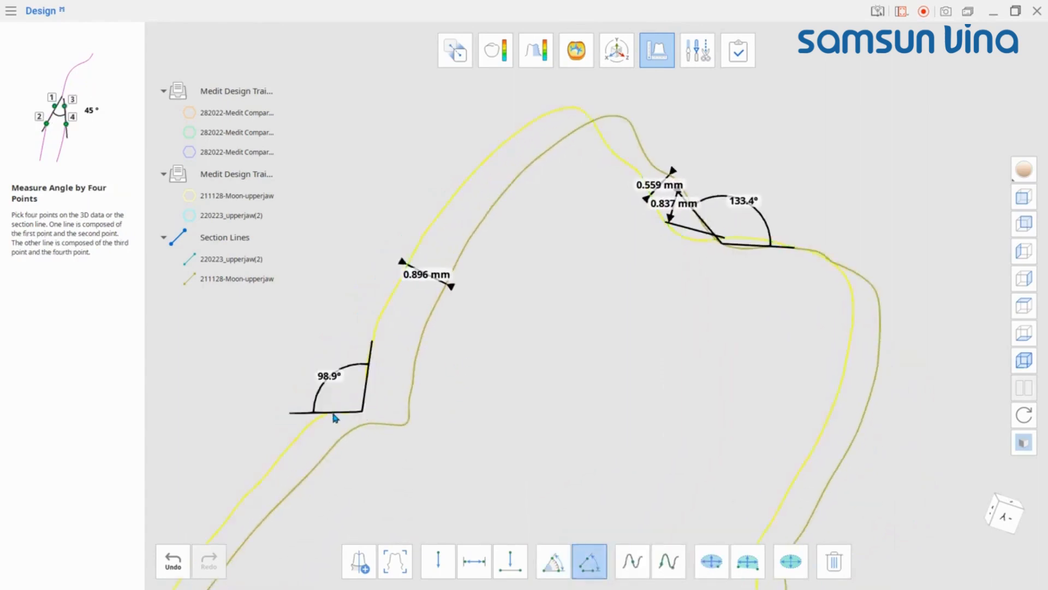
# Step: Measure the full length of a section line by one point
pyautogui.moveTo(682, 327); pyautogui.dragTo(732, 254, button='middle')
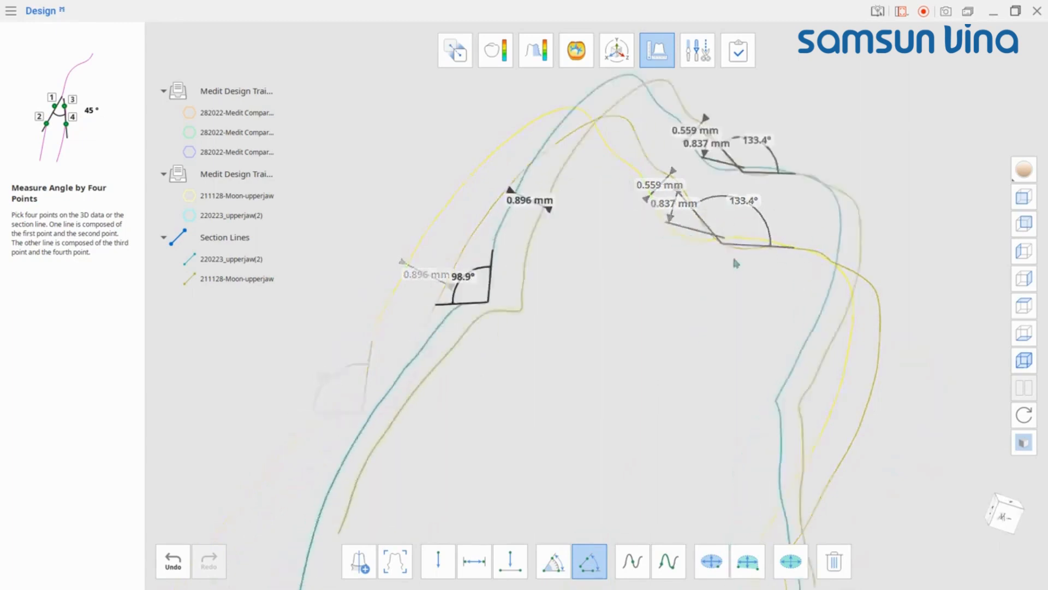
pyautogui.scroll(-2, 729, 255)
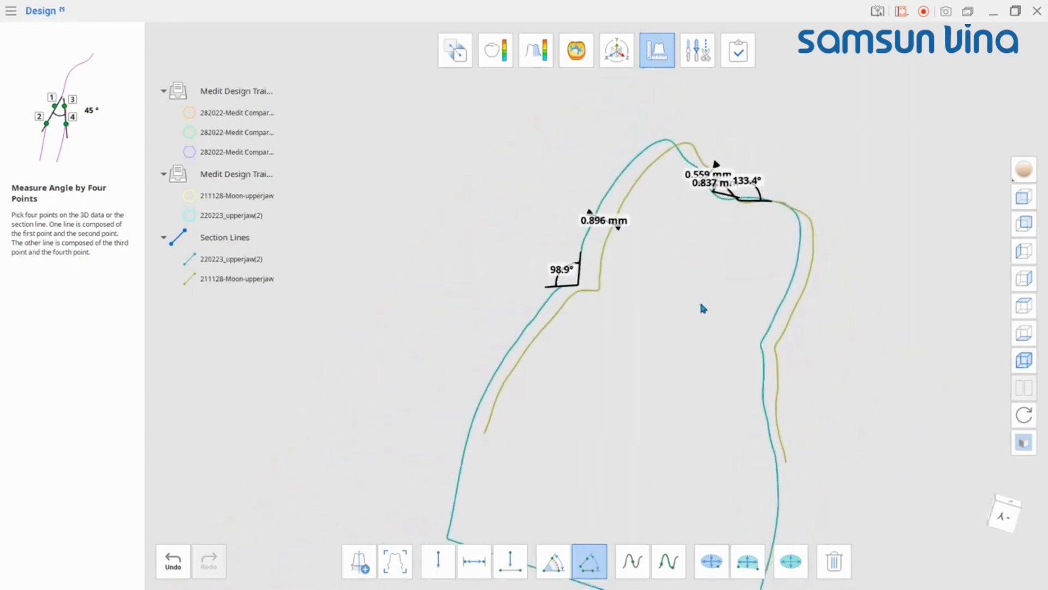
pyautogui.click(633, 561)
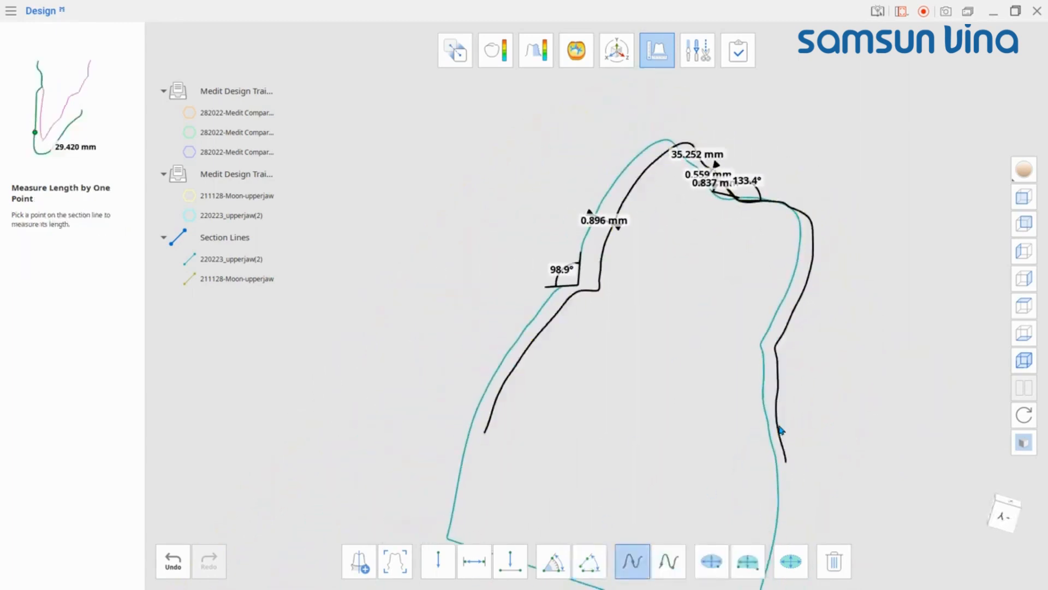
# Step: Measure the length of a section line segment between two points on the palatal side
pyautogui.click(668, 561)
pyautogui.scroll(-1, 719, 454)
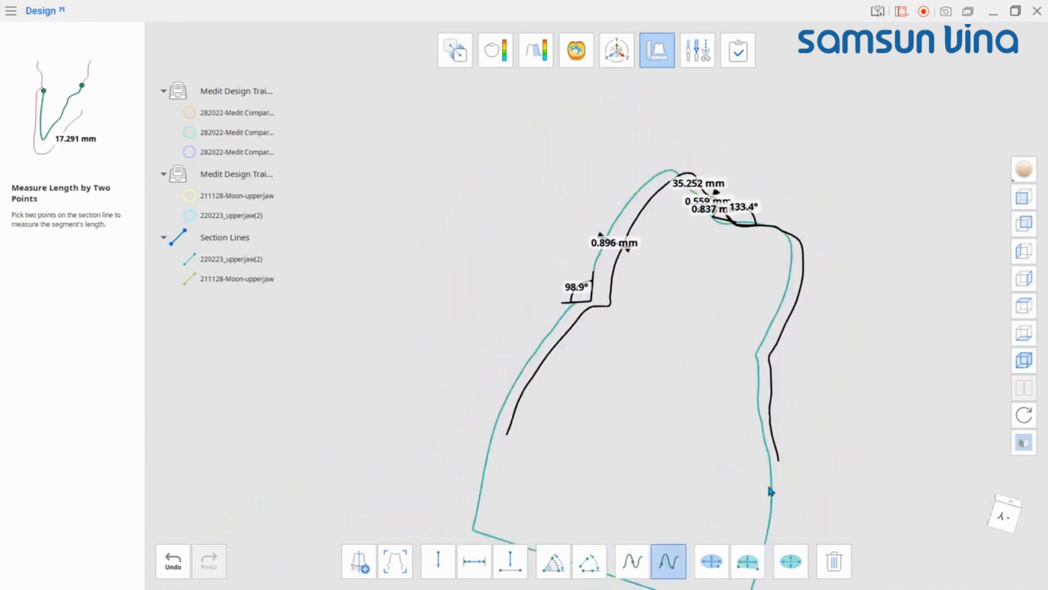
pyautogui.click(772, 465)
pyautogui.click(757, 359)
pyautogui.scroll(1, 751, 433)
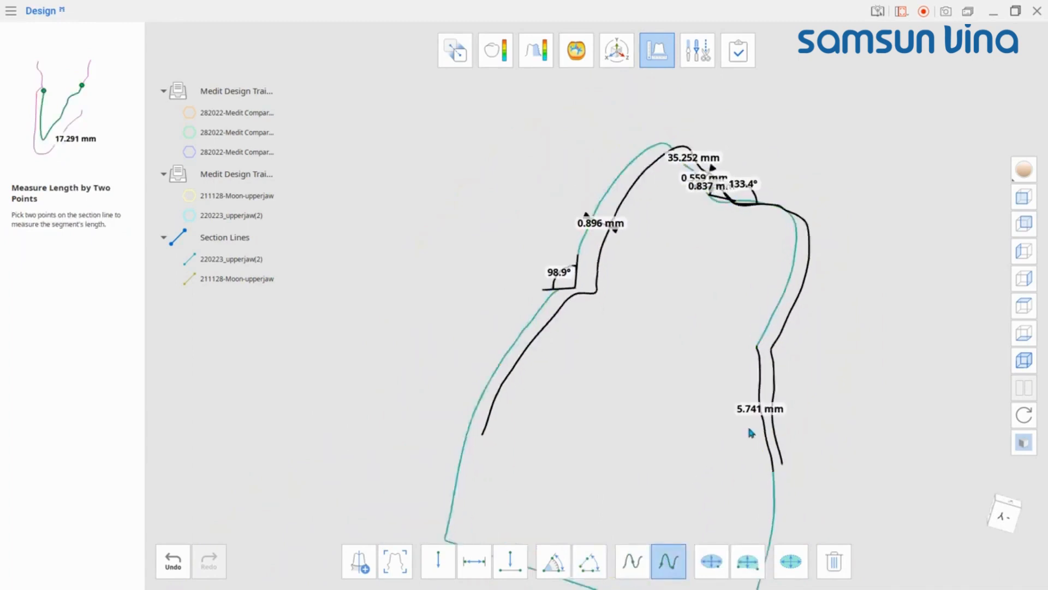
# Step: Calculate the section's area by one point on the section line, then delete that area result
pyautogui.scroll(1, 748, 428)
pyautogui.moveTo(749, 428); pyautogui.dragTo(720, 432, button='right')
pyautogui.moveTo(720, 432); pyautogui.dragTo(752, 418, button='right')
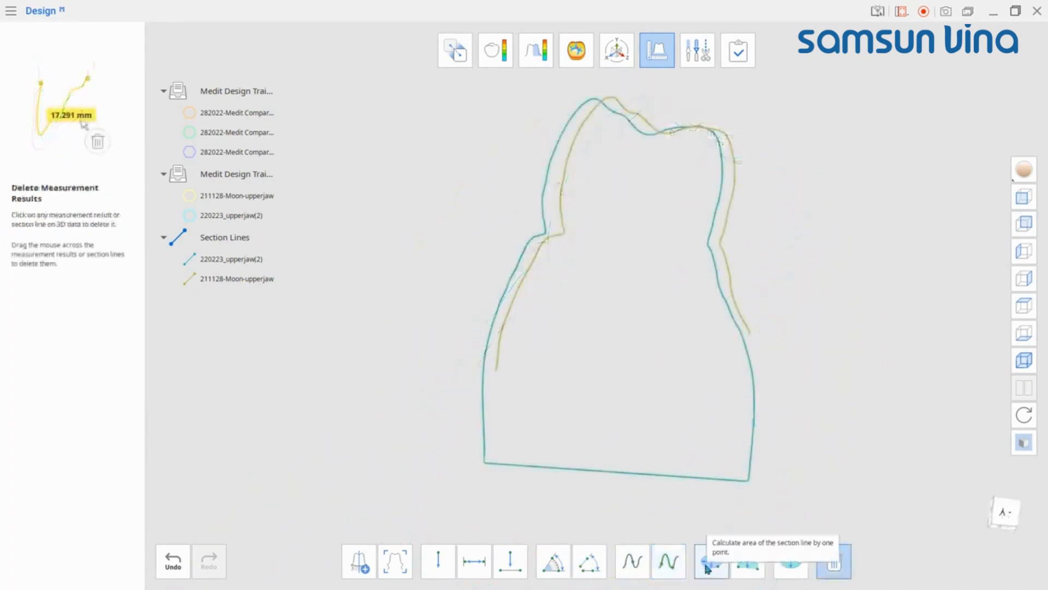
pyautogui.click(707, 564)
pyautogui.click(705, 480)
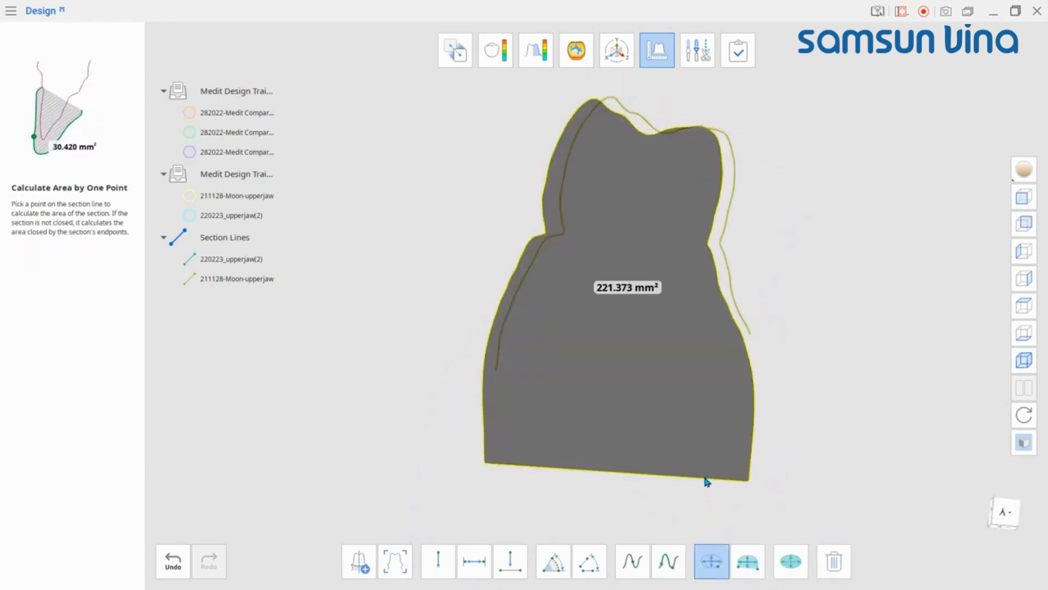
pyautogui.click(833, 562)
pyautogui.click(628, 289)
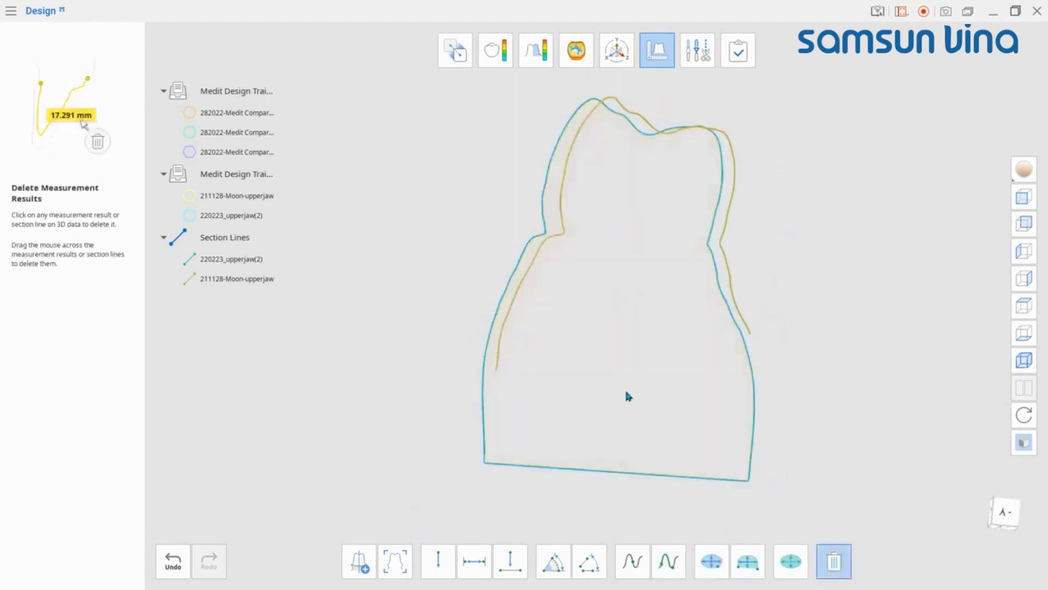
# Step: Calculate the area closed by two points across the crown on the section line, then delete the result
pyautogui.click(748, 561)
pyautogui.scroll(2, 570, 208)
pyautogui.click(562, 238)
pyautogui.click(752, 252)
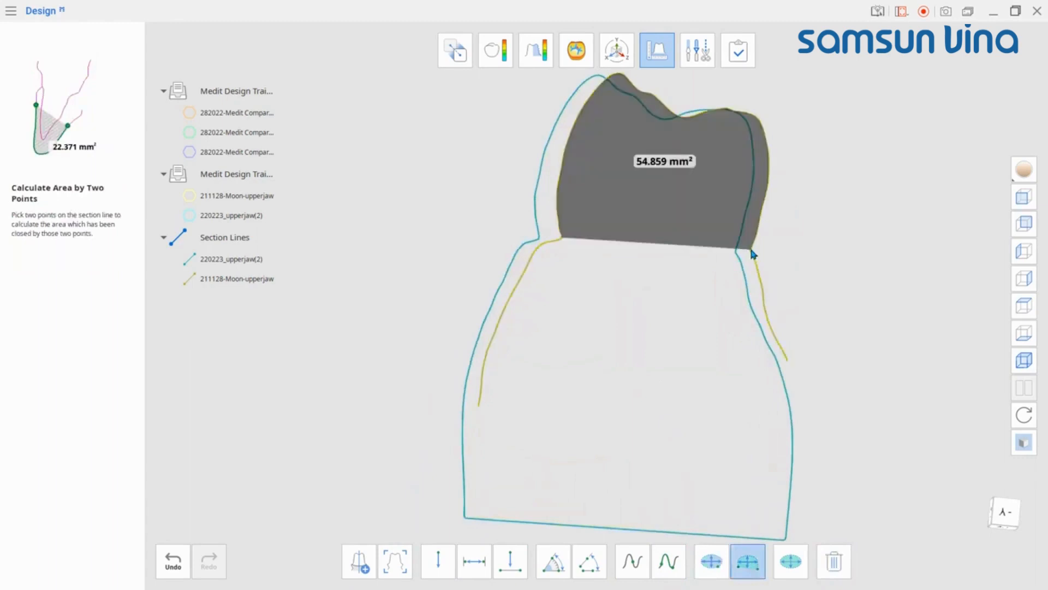
pyautogui.scroll(-2, 752, 252)
pyautogui.click(834, 561)
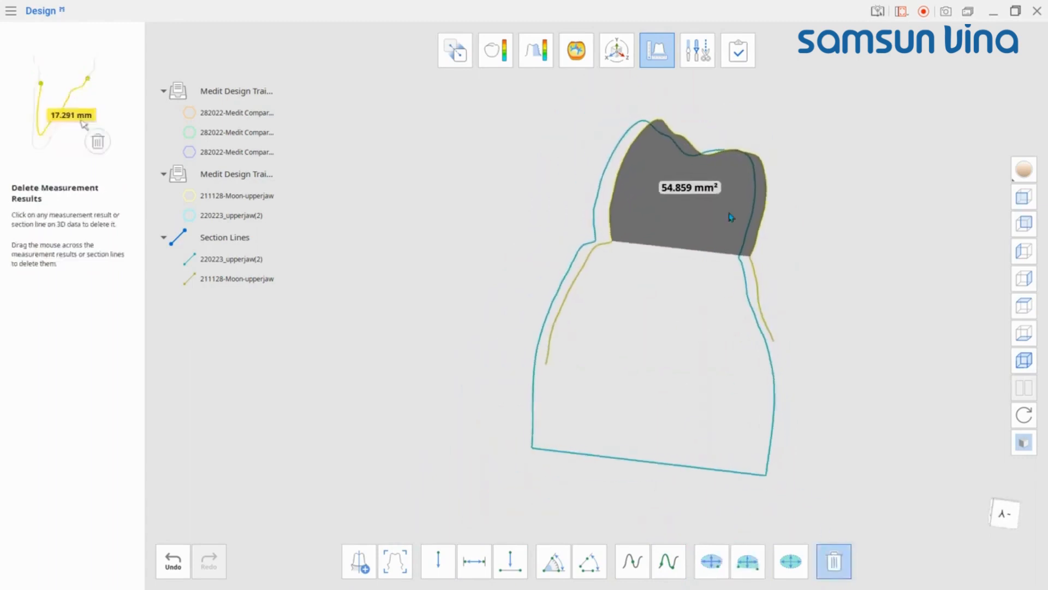
pyautogui.click(729, 215)
# Step: Calculate area by selection by brushing over a molar's occlusal surface and applying
pyautogui.click(790, 561)
pyautogui.click(189, 196)
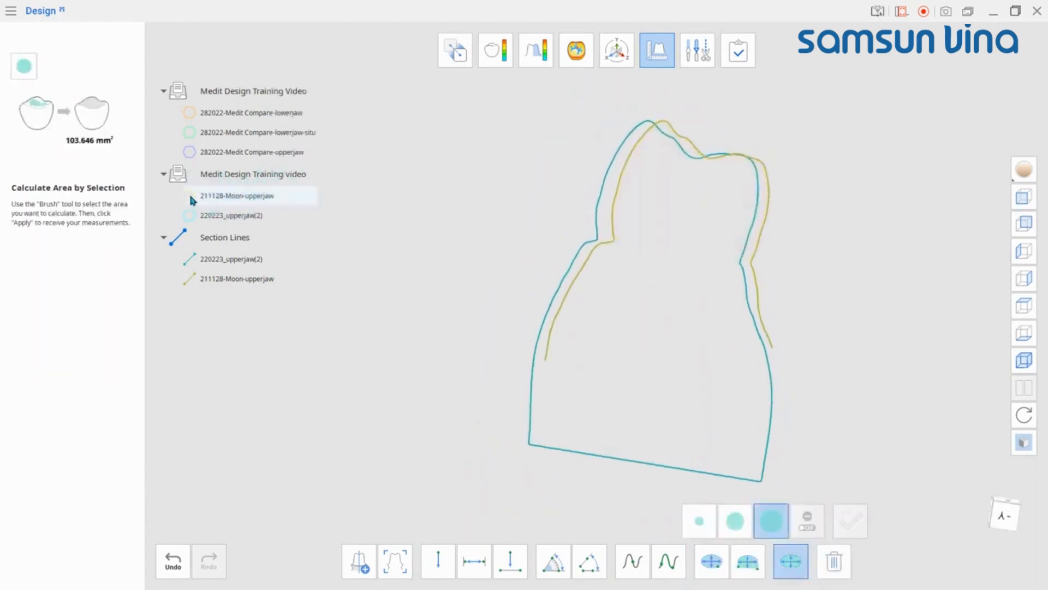
pyautogui.moveTo(738, 362)
pyautogui.mouseDown(button='right')
pyautogui.moveTo(728, 342)
pyautogui.moveTo(800, 294)
pyautogui.mouseUp(button='right')
pyautogui.scroll(2, 728, 341)
pyautogui.moveTo(800, 294)
pyautogui.mouseDown()
pyautogui.moveTo(716, 184)
pyautogui.moveTo(819, 259)
pyautogui.moveTo(721, 228)
pyautogui.mouseUp()
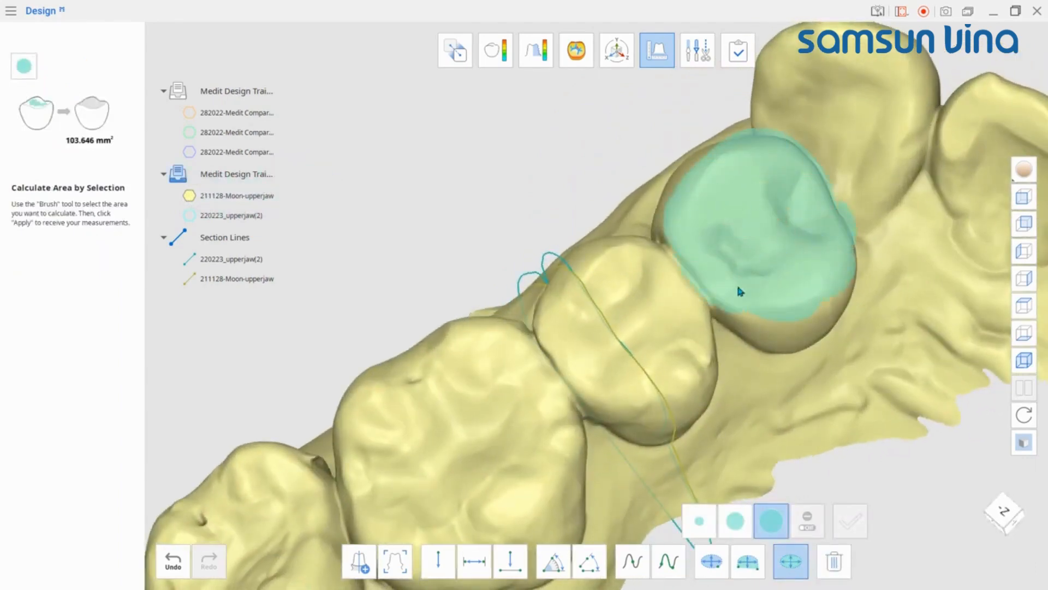
pyautogui.moveTo(739, 291); pyautogui.dragTo(780, 242)
pyautogui.click(844, 527)
# Step: Delete the area-by-selection measurement result from the molar
pyautogui.moveTo(843, 357); pyautogui.dragTo(828, 330, button='right')
pyautogui.click(834, 561)
pyautogui.click(769, 245)
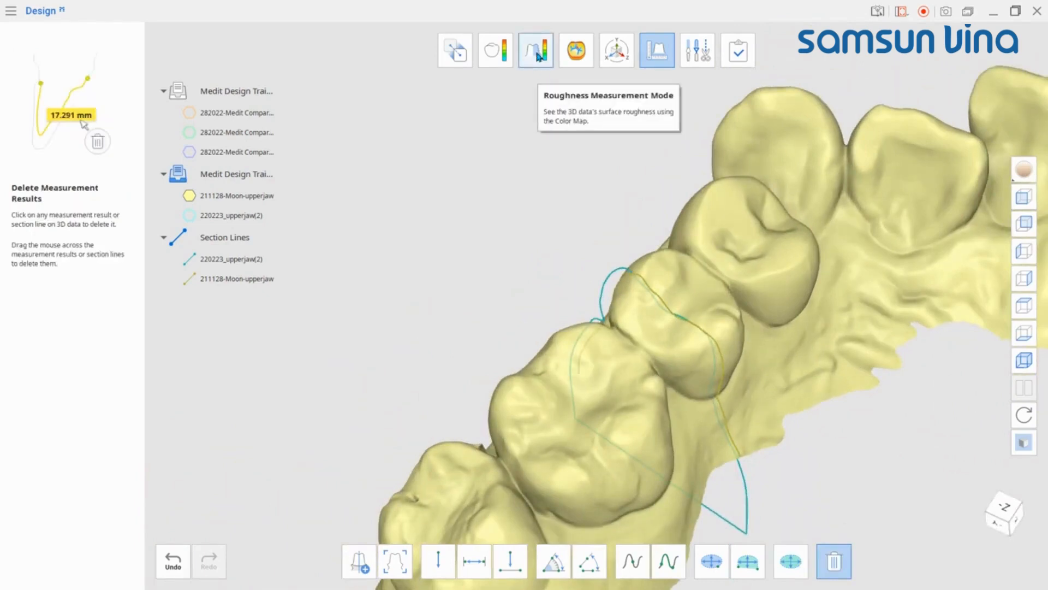
# Step: Switch to Roughness Measurement mode and set the color map resolution slider to its maximum
pyautogui.click(538, 57)
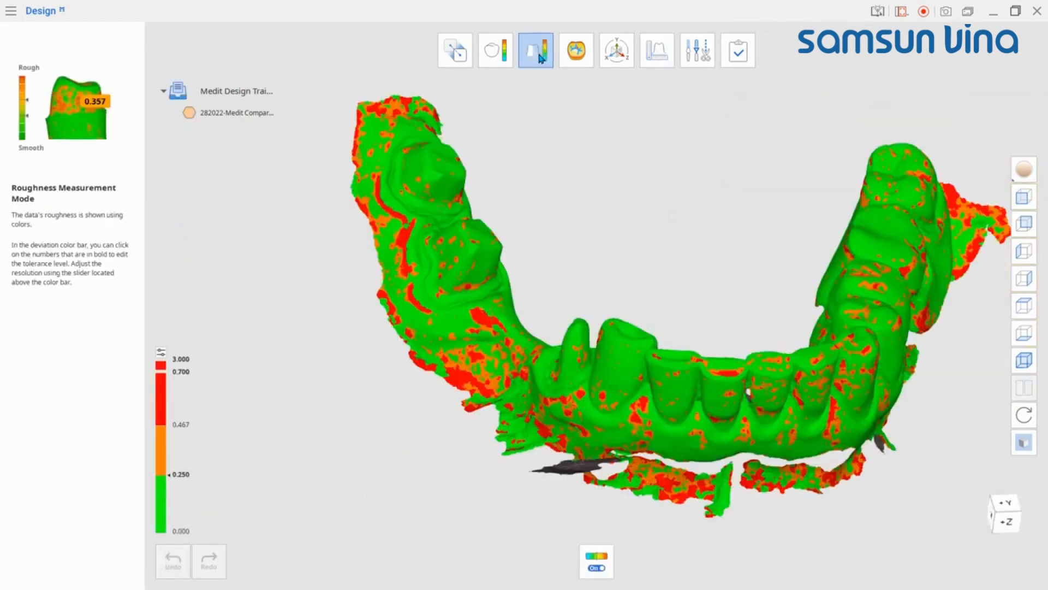
pyautogui.moveTo(555, 194); pyautogui.dragTo(605, 290, button='right')
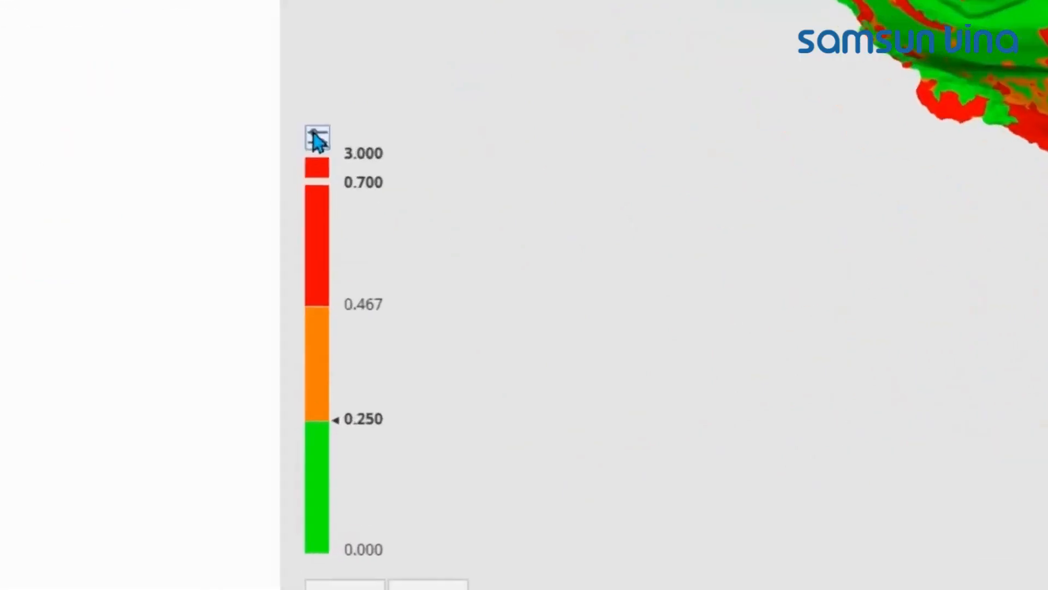
pyautogui.click(230, 259)
pyautogui.moveTo(411, 103); pyautogui.dragTo(334, 101)
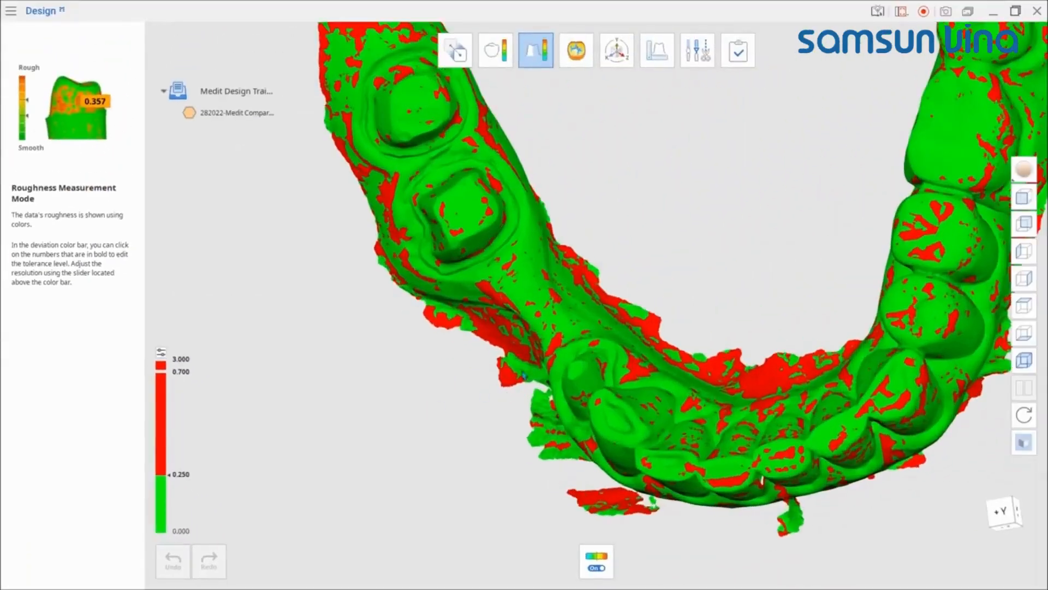
pyautogui.scroll(3, 592, 444)
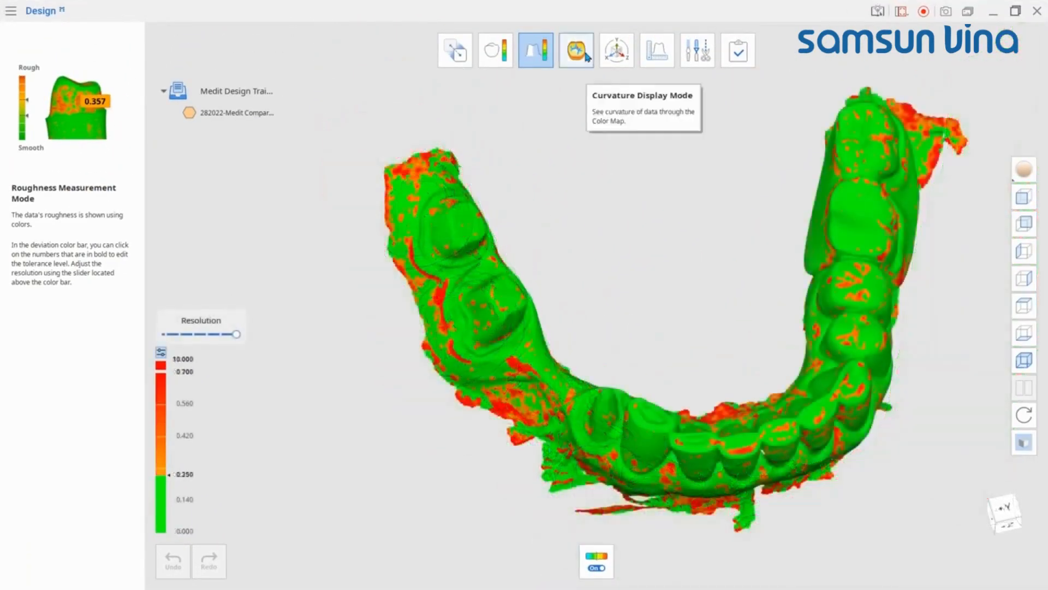
# Step: Switch to Curvature Display Mode and move the color bar slider up to widen the curvature range
pyautogui.click(586, 55)
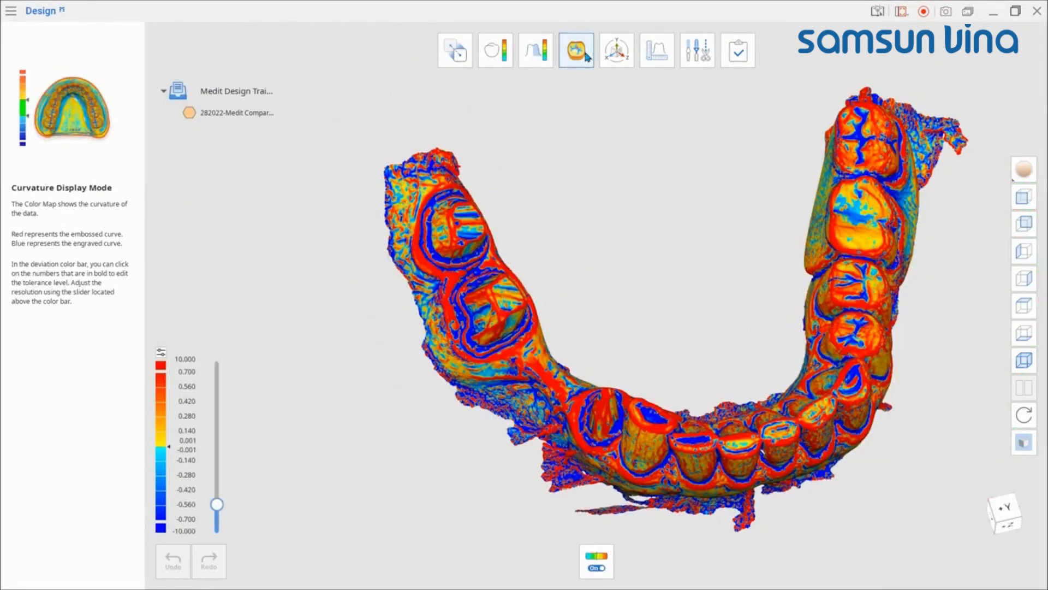
pyautogui.moveTo(217, 504); pyautogui.dragTo(220, 421)
pyautogui.scroll(5, 628, 268)
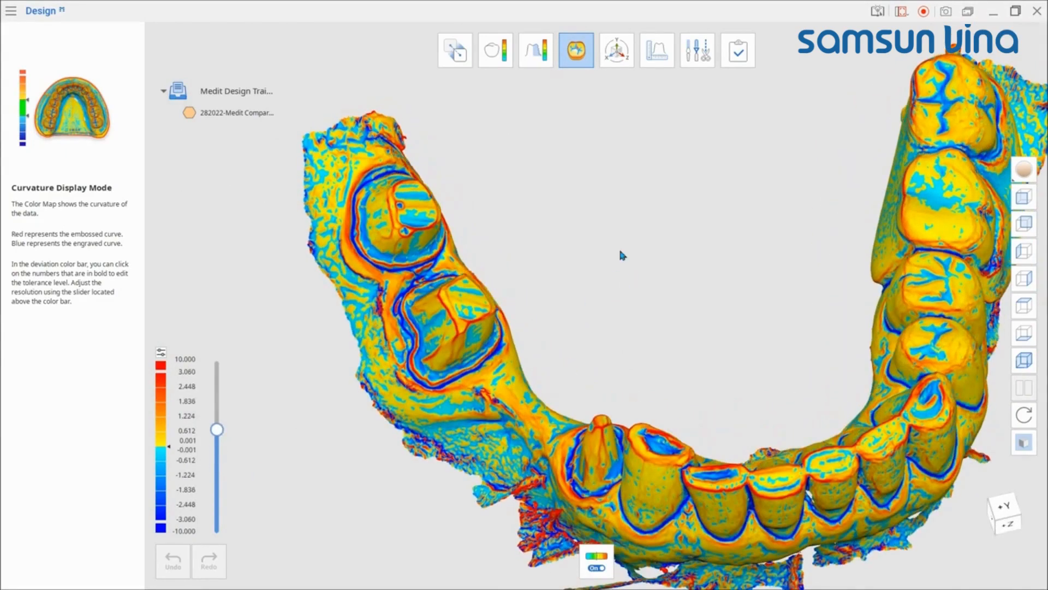
pyautogui.moveTo(481, 315); pyautogui.dragTo(413, 365, button='right')
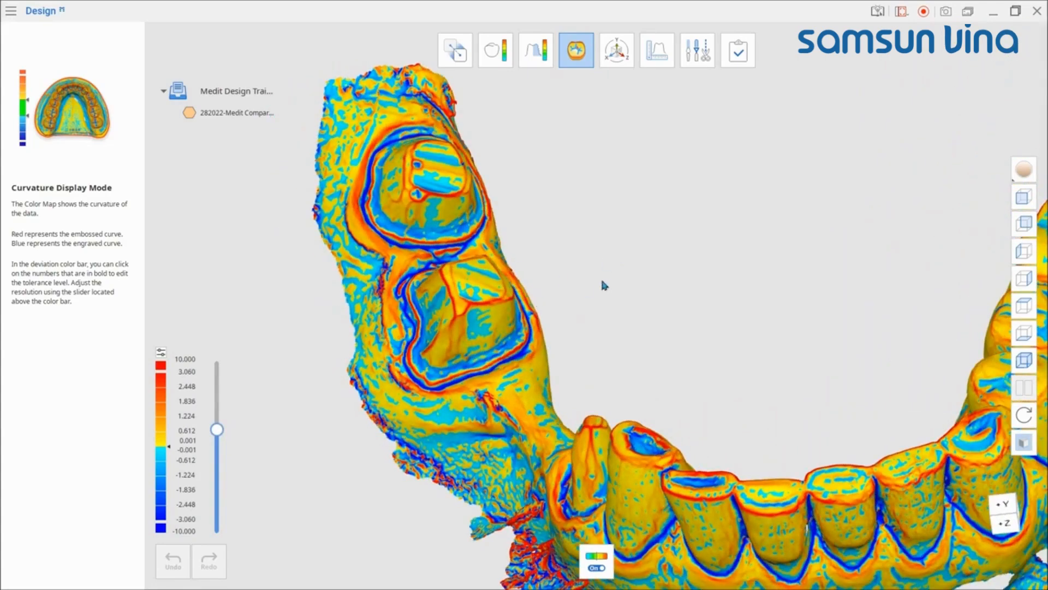
pyautogui.moveTo(602, 284); pyautogui.dragTo(621, 451, button='right')
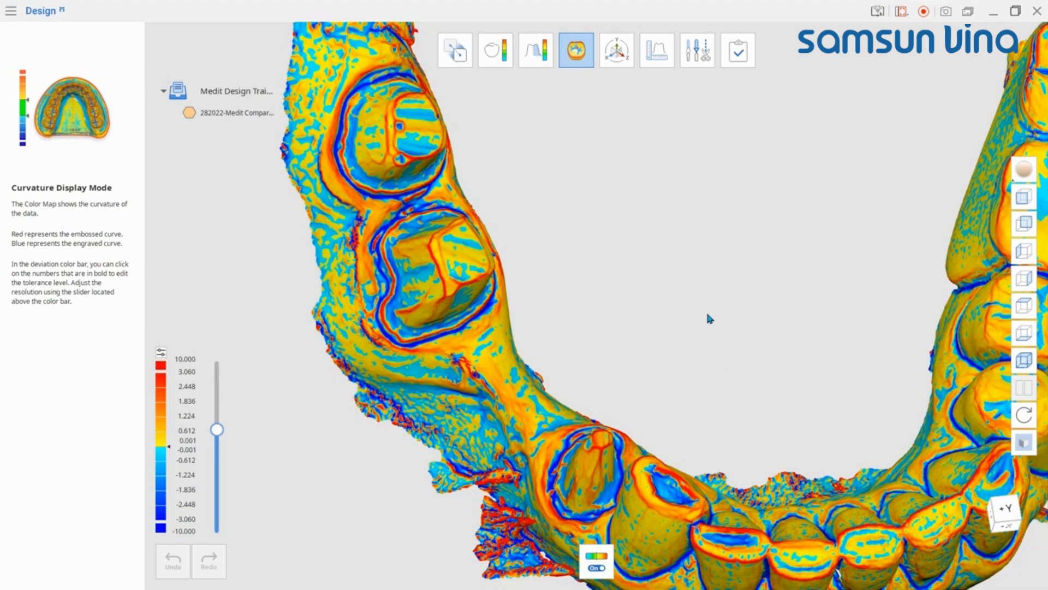
# Step: Enter Transformation Mode for the 282022-Medit Compare-upperjaw scan and hide the other scans
pyautogui.click(620, 54)
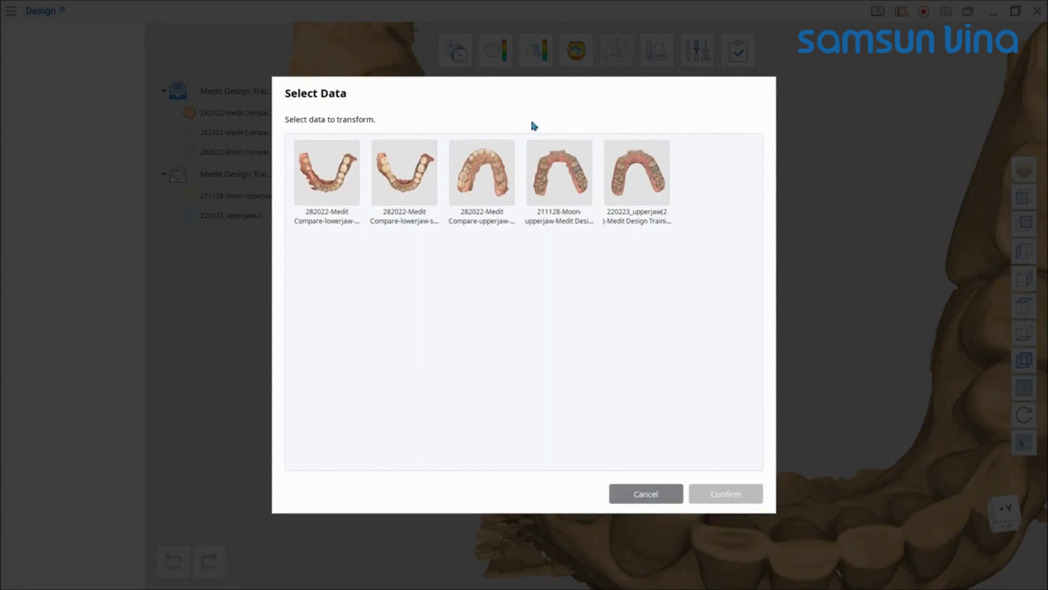
pyautogui.click(482, 174)
pyautogui.click(725, 494)
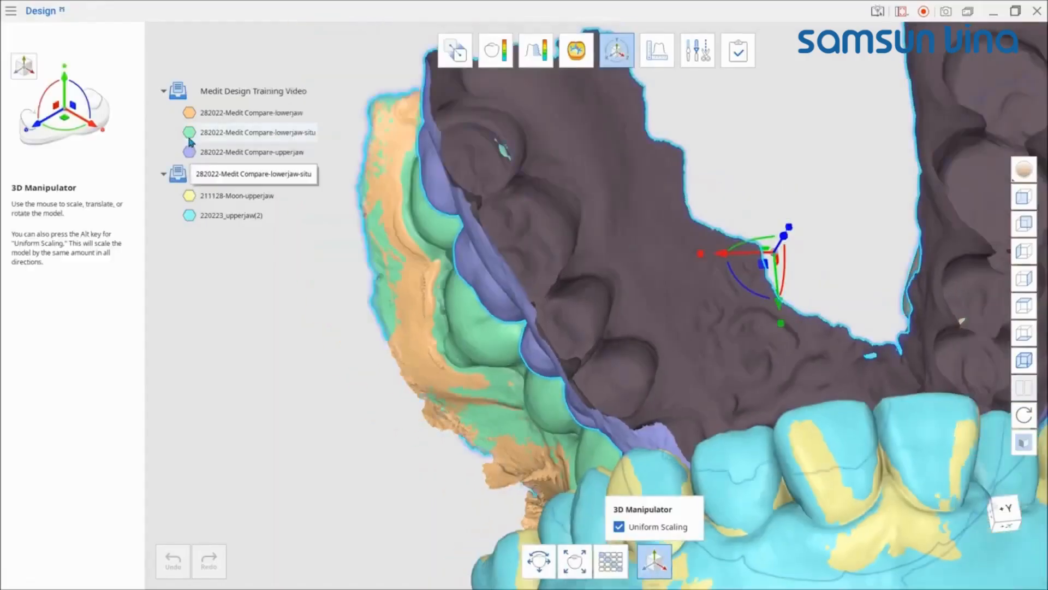
pyautogui.click(189, 132)
pyautogui.click(189, 113)
pyautogui.click(189, 196)
pyautogui.click(189, 215)
pyautogui.moveTo(628, 327); pyautogui.dragTo(865, 401, button='right')
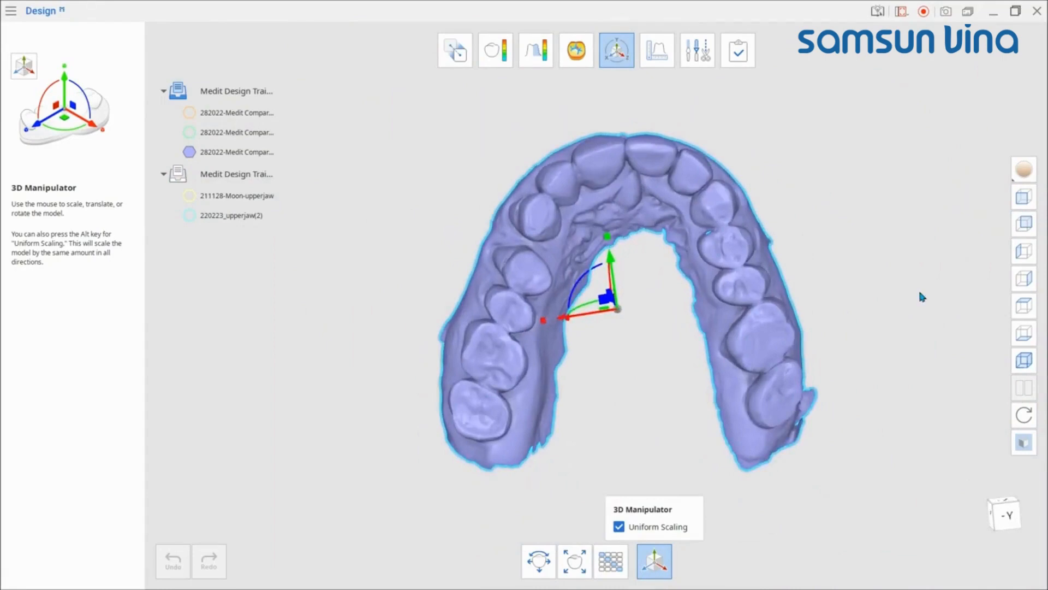
# Step: Translate the upper jaw scan by 1.3 mm in X, 0.5 mm in Y and 1.6 mm in Z
pyautogui.click(539, 562)
pyautogui.click(388, 520)
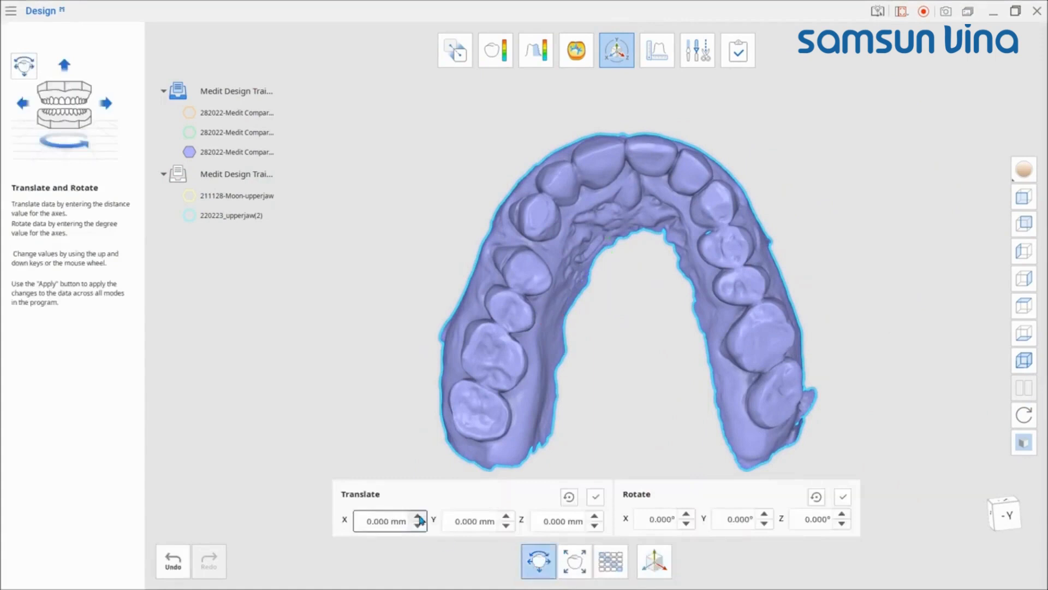
pyautogui.click(418, 516)
pyautogui.scroll(5, 419, 519)
pyautogui.click(506, 516)
pyautogui.scroll(5, 506, 516)
pyautogui.click(595, 516)
pyautogui.scroll(12, 595, 518)
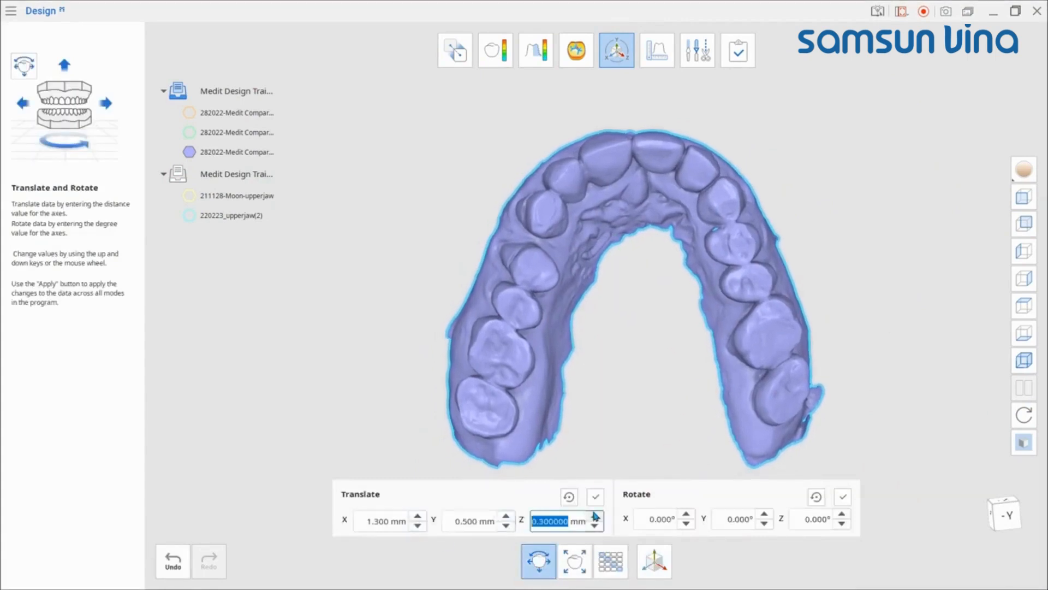
pyautogui.scroll(4, 595, 518)
# Step: Rotate the upper jaw scan 15° about X, 1° about Y and 20° about Z, and apply
pyautogui.click(686, 516)
pyautogui.scroll(15, 686, 516)
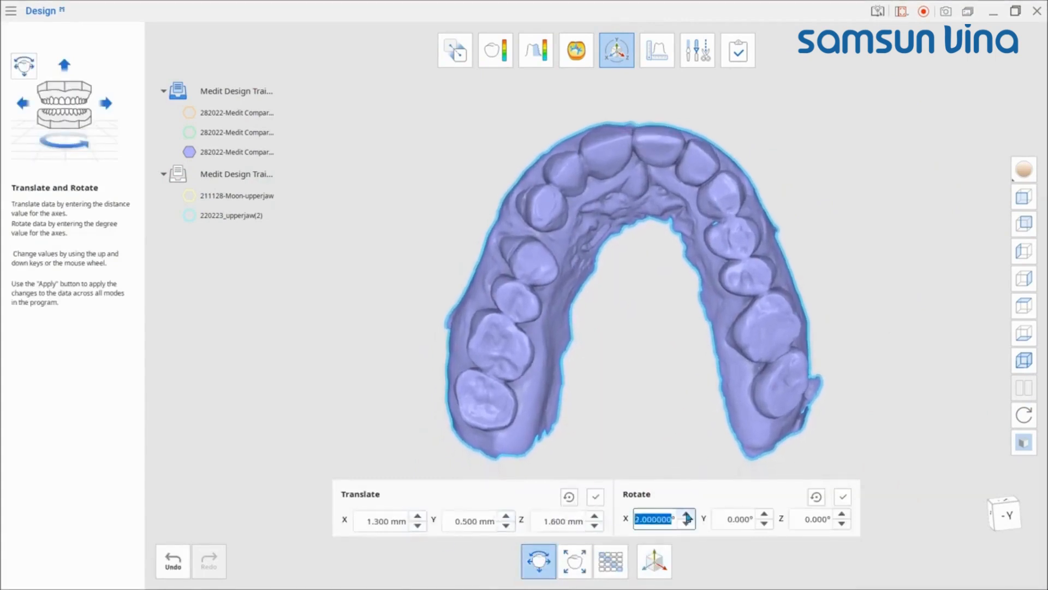
pyautogui.click(841, 516)
pyautogui.scroll(20, 841, 518)
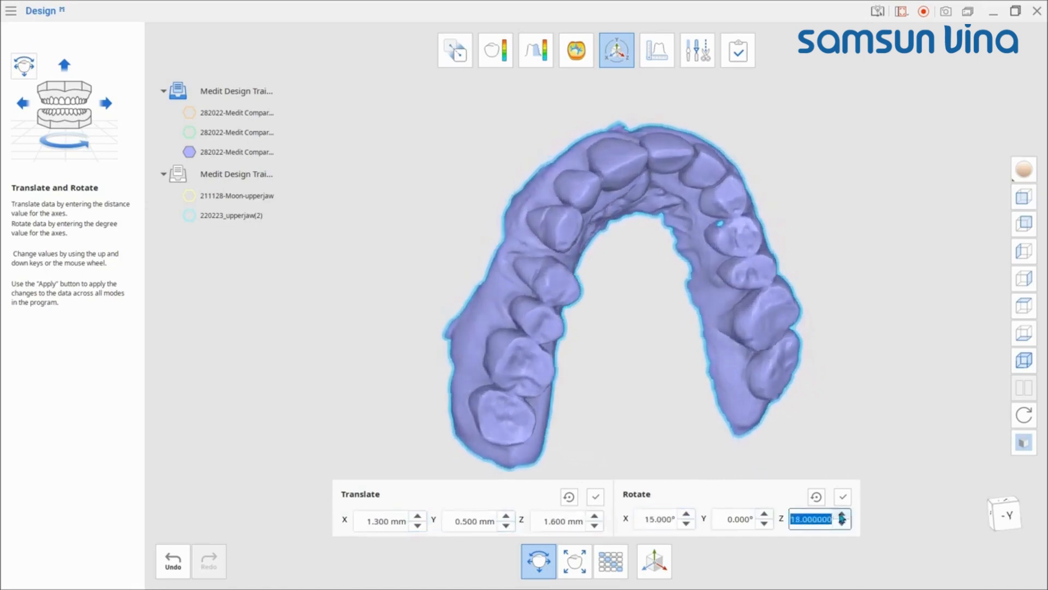
pyautogui.click(742, 519)
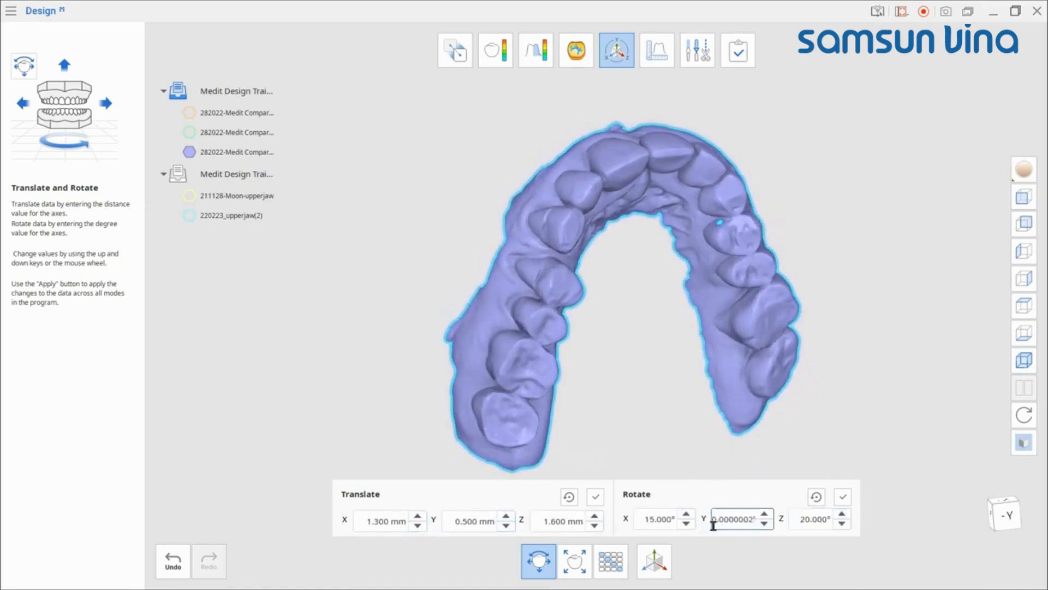
pyautogui.scroll(1, 765, 519)
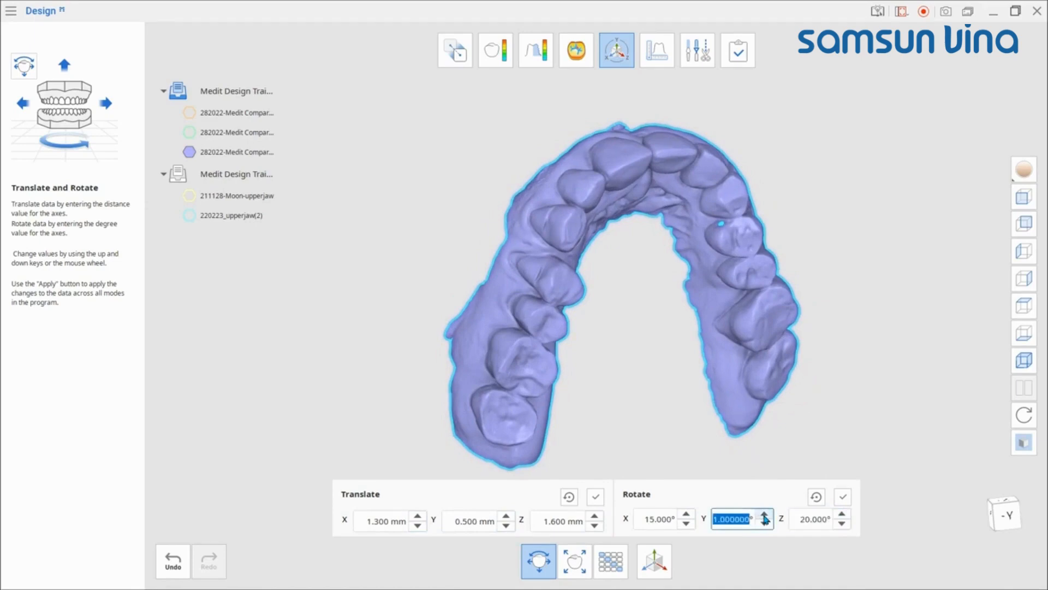
pyautogui.click(843, 496)
pyautogui.click(539, 564)
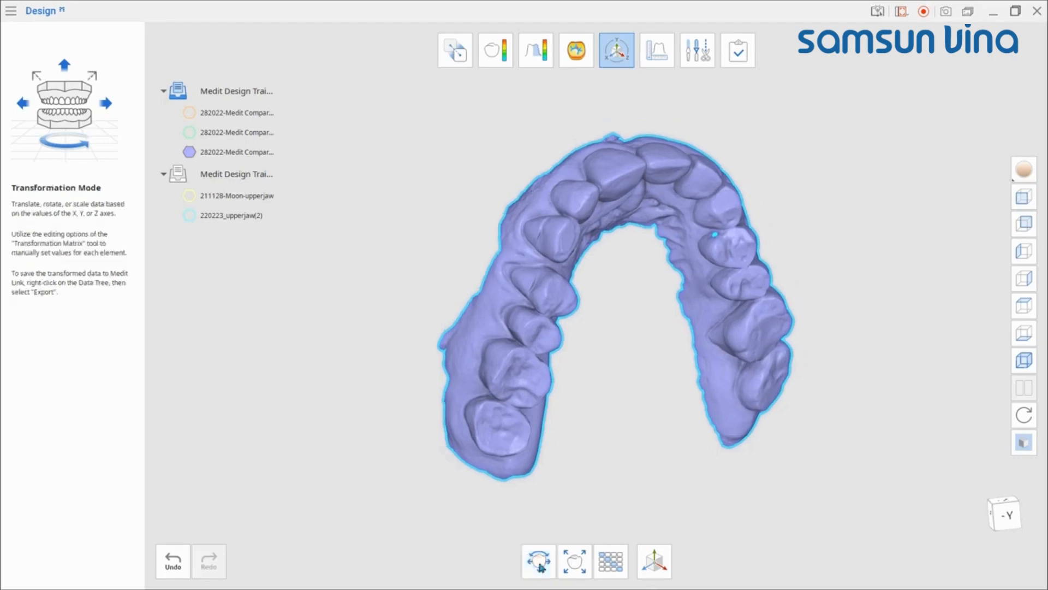
# Step: Undo the translation and rotation of the upper jaw scan
pyautogui.hotkey('ctrl', 'z')
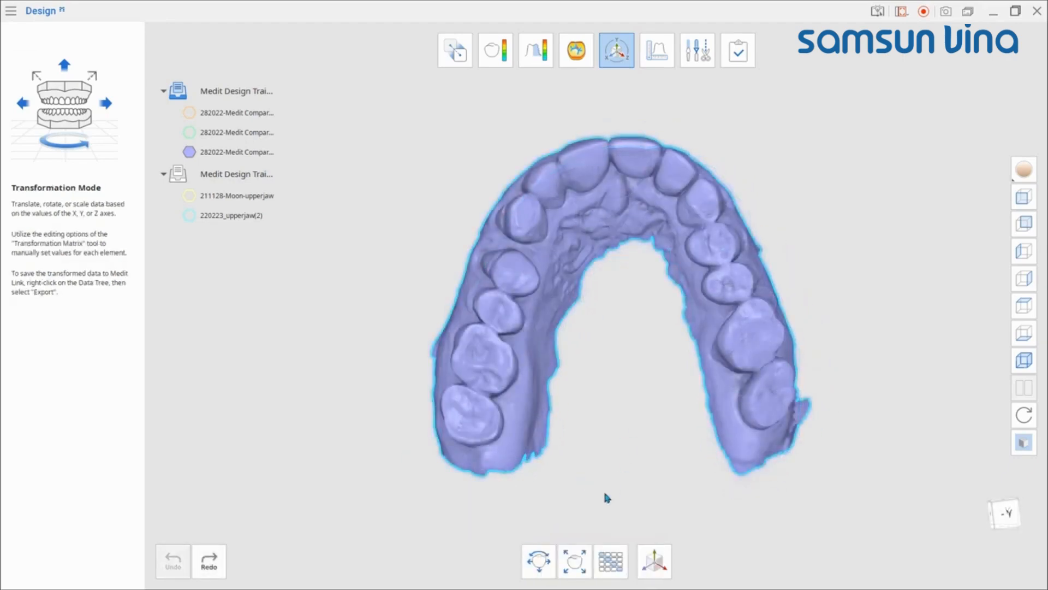
# Step: Open Scale, step the Y, Z and uniform scale values up and back to 1.000, and apply
pyautogui.click(567, 562)
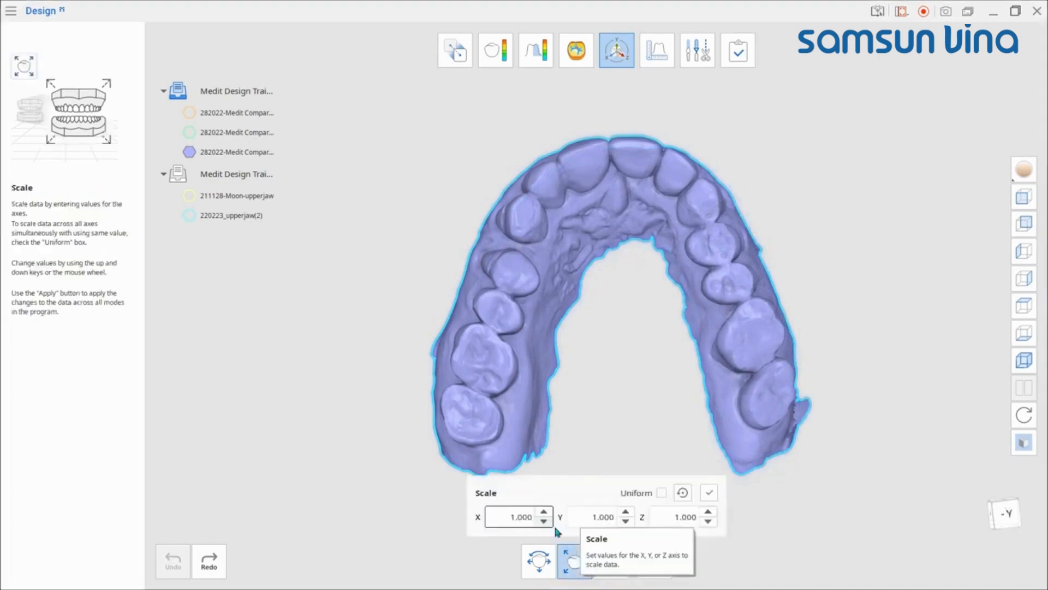
pyautogui.click(623, 514)
pyautogui.click(623, 514)
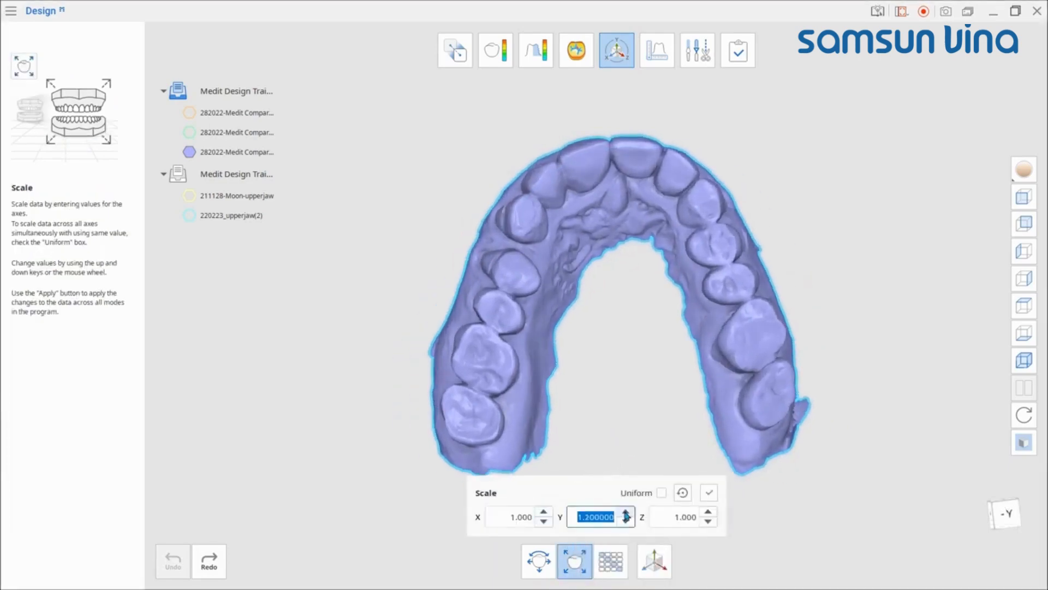
pyautogui.click(624, 522)
pyautogui.click(624, 523)
pyautogui.click(707, 514)
pyautogui.click(706, 514)
pyautogui.click(708, 522)
pyautogui.click(708, 521)
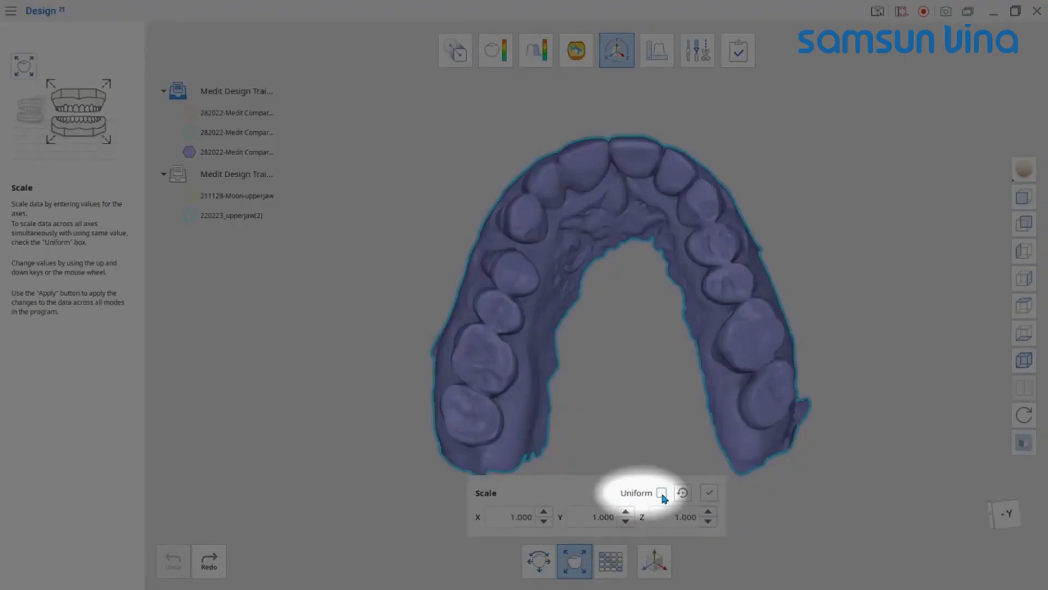
pyautogui.click(661, 493)
pyautogui.click(664, 512)
pyautogui.click(664, 522)
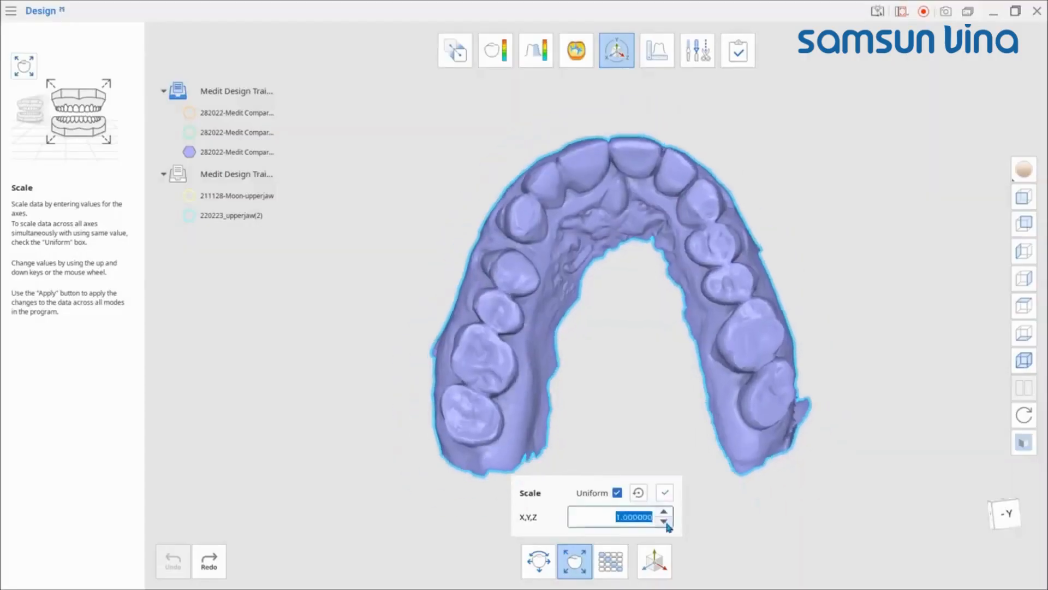
pyautogui.click(666, 494)
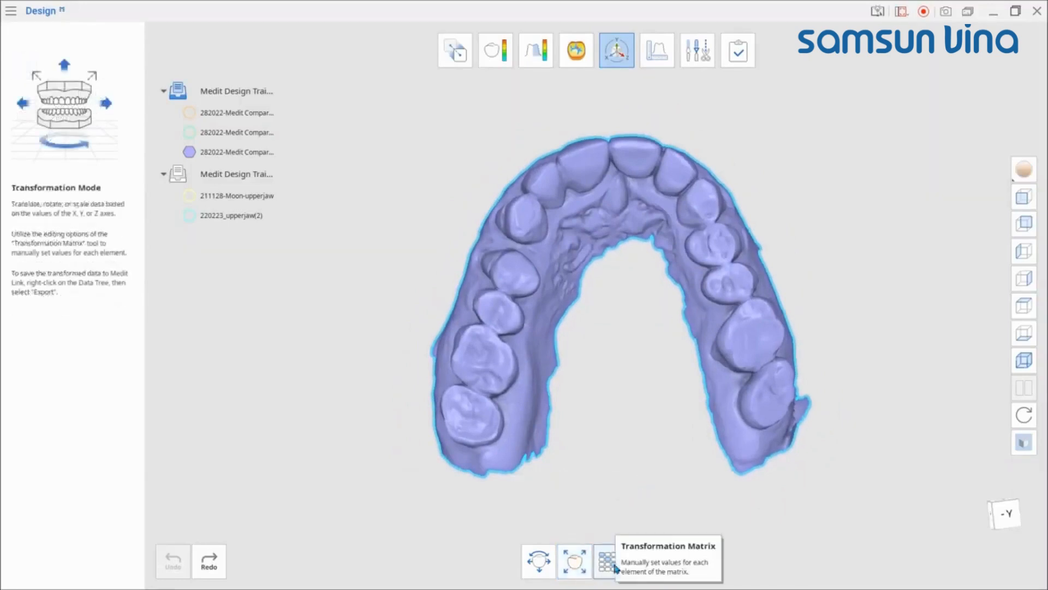
# Step: Set the transformation matrix's three diagonal scale entries to 10 and apply it
pyautogui.click(609, 568)
pyautogui.click(488, 438)
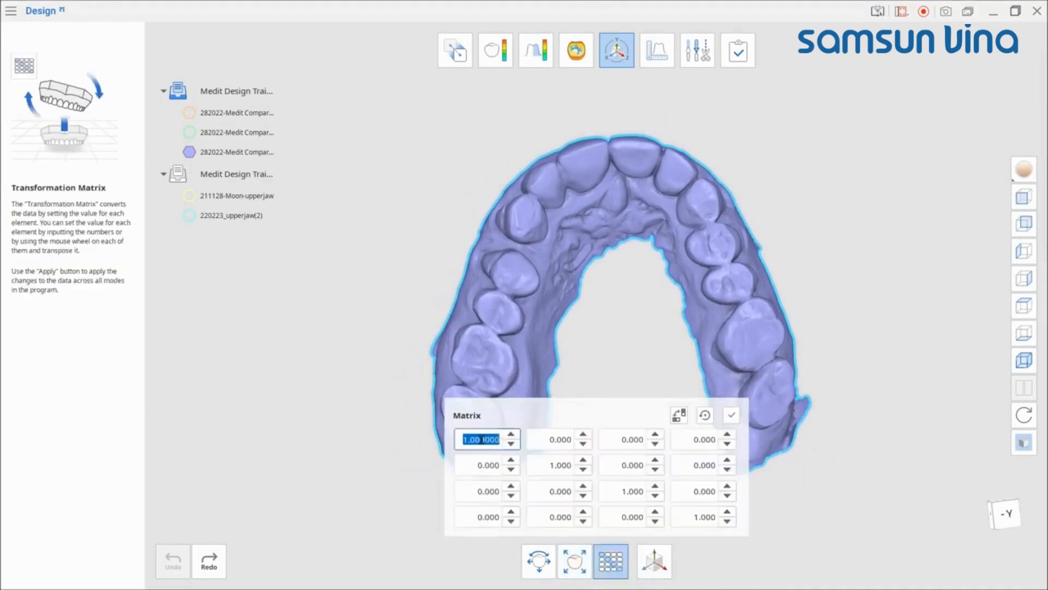
pyautogui.write('10')
pyautogui.click(560, 464)
pyautogui.write('10')
pyautogui.click(614, 486)
pyautogui.write('10')
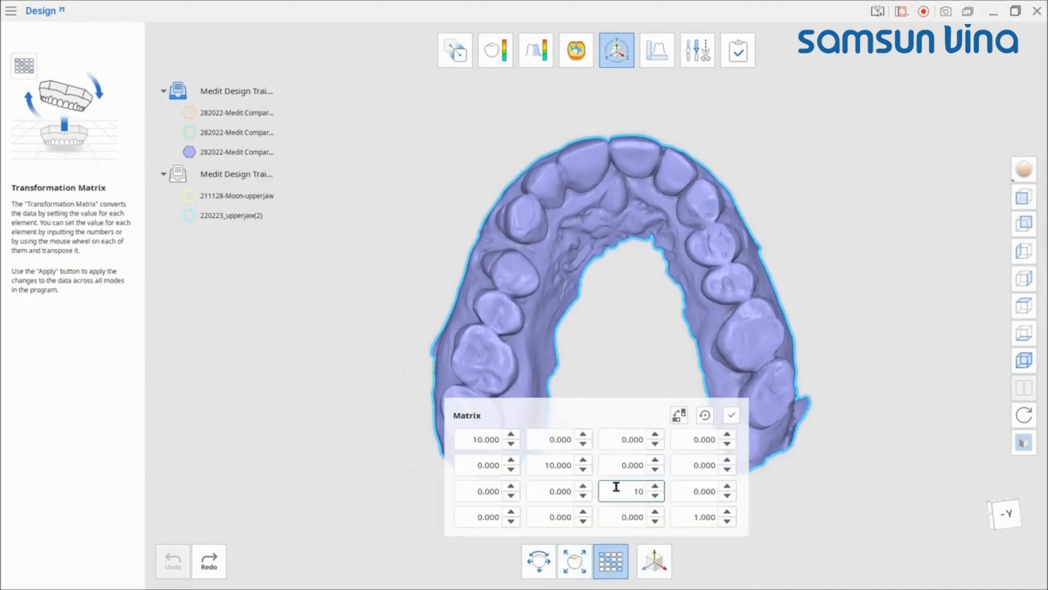
pyautogui.click(732, 415)
pyautogui.scroll(-5, 642, 269)
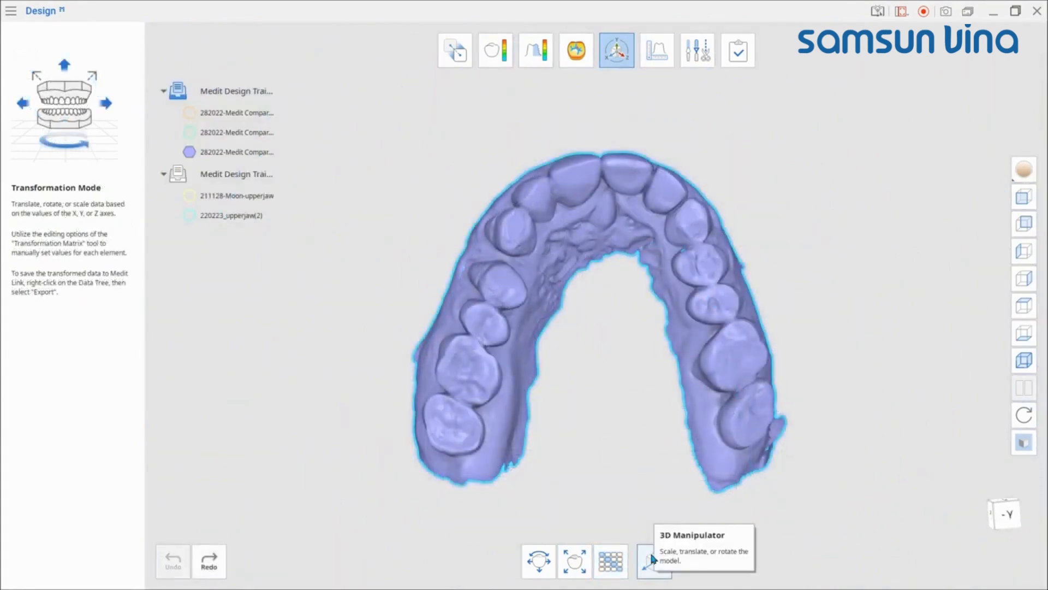
# Step: Move and rotate the upper jaw scan freely with the 3D Manipulator handles
pyautogui.click(654, 555)
pyautogui.moveTo(656, 477); pyautogui.dragTo(626, 428, button='right')
pyautogui.scroll(2, 605, 377)
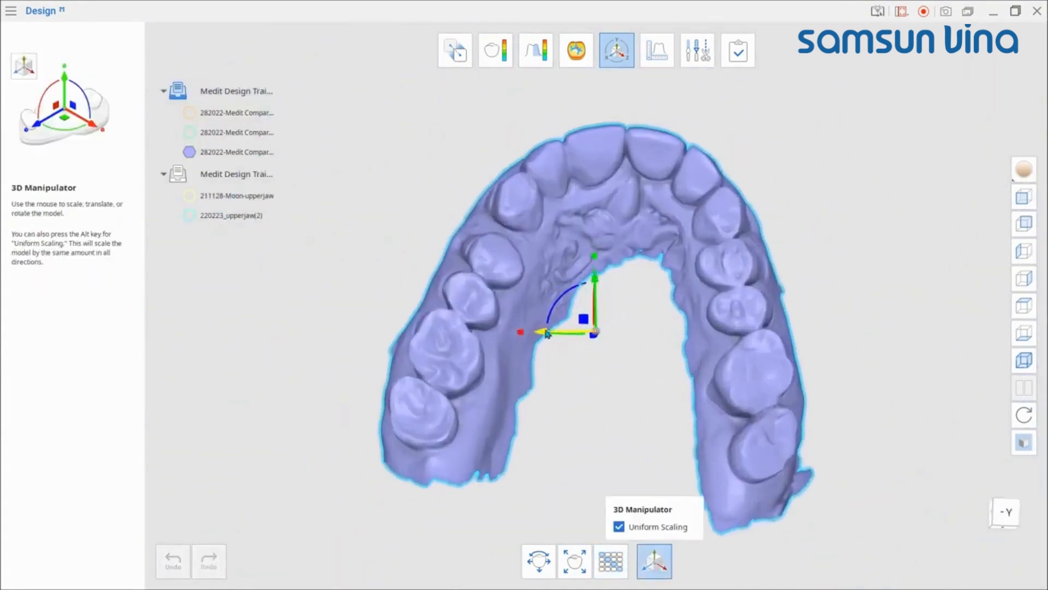
pyautogui.moveTo(542, 334); pyautogui.dragTo(509, 349)
pyautogui.moveTo(578, 355); pyautogui.dragTo(596, 243, button='right')
pyautogui.moveTo(560, 371); pyautogui.dragTo(614, 352)
pyautogui.moveTo(839, 372); pyautogui.dragTo(847, 402, button='right')
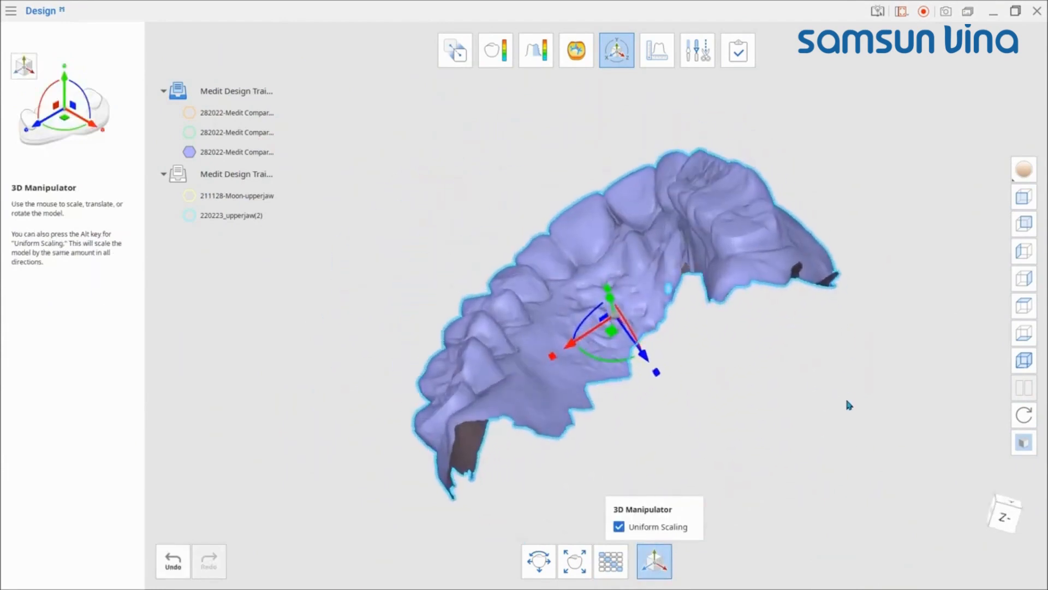
pyautogui.moveTo(656, 372)
pyautogui.mouseDown()
pyautogui.moveTo(686, 404)
pyautogui.moveTo(658, 381)
pyautogui.mouseUp()
pyautogui.moveTo(583, 322); pyautogui.dragTo(574, 345)
pyautogui.moveTo(664, 363); pyautogui.dragTo(683, 429, button='right')
pyautogui.moveTo(596, 241)
pyautogui.mouseDown()
pyautogui.moveTo(592, 223)
pyautogui.moveTo(595, 235)
pyautogui.mouseUp()
pyautogui.moveTo(619, 294); pyautogui.dragTo(545, 156, button='right')
# Step: Switch to Edit mode and select the 282022-Medit Compare-upperjaw scan as the data to edit
pyautogui.click(703, 57)
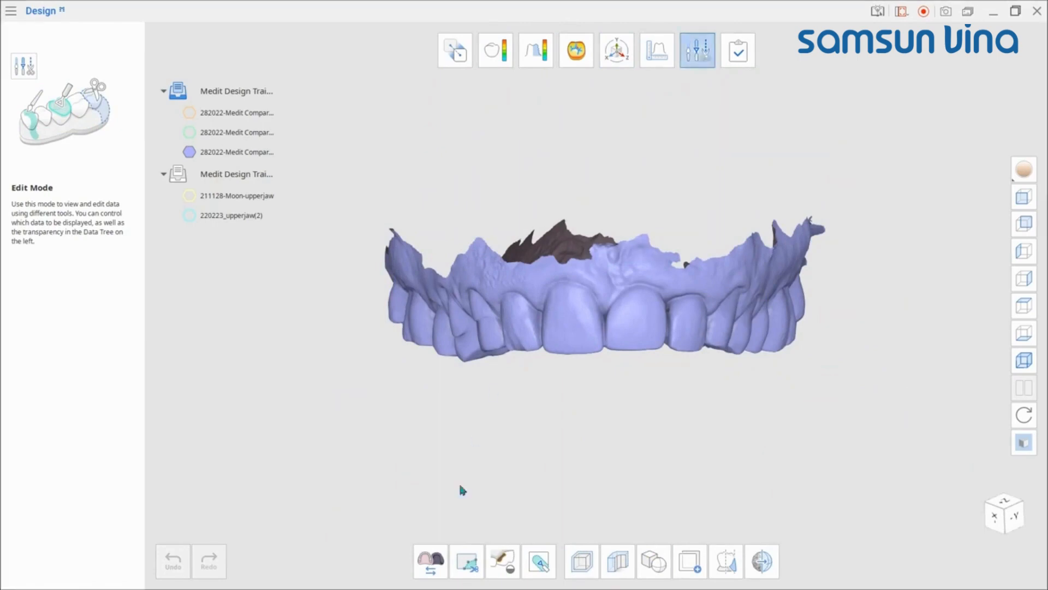
pyautogui.click(429, 563)
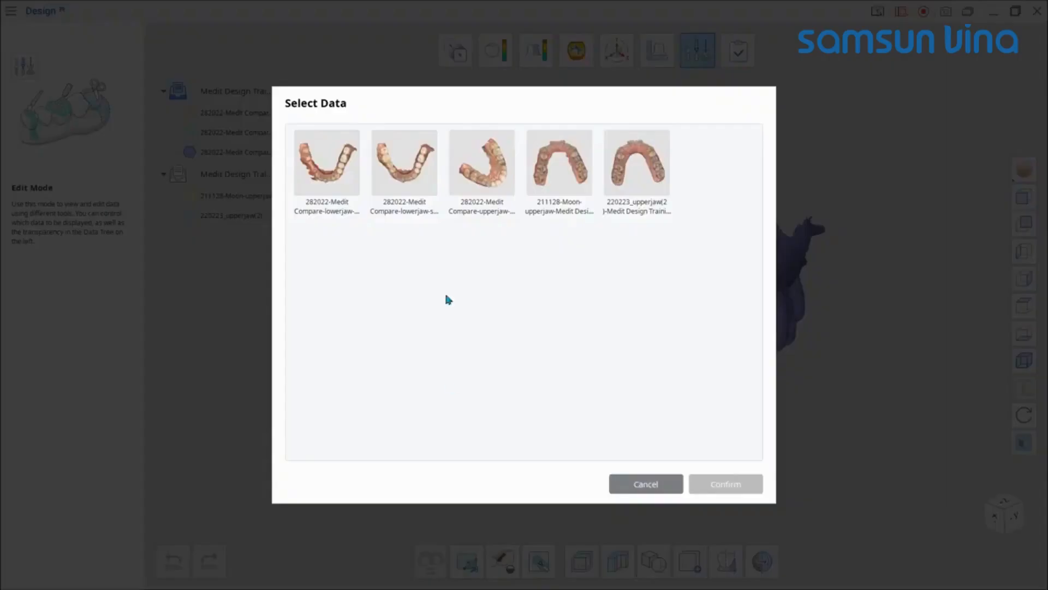
pyautogui.click(482, 162)
pyautogui.click(725, 484)
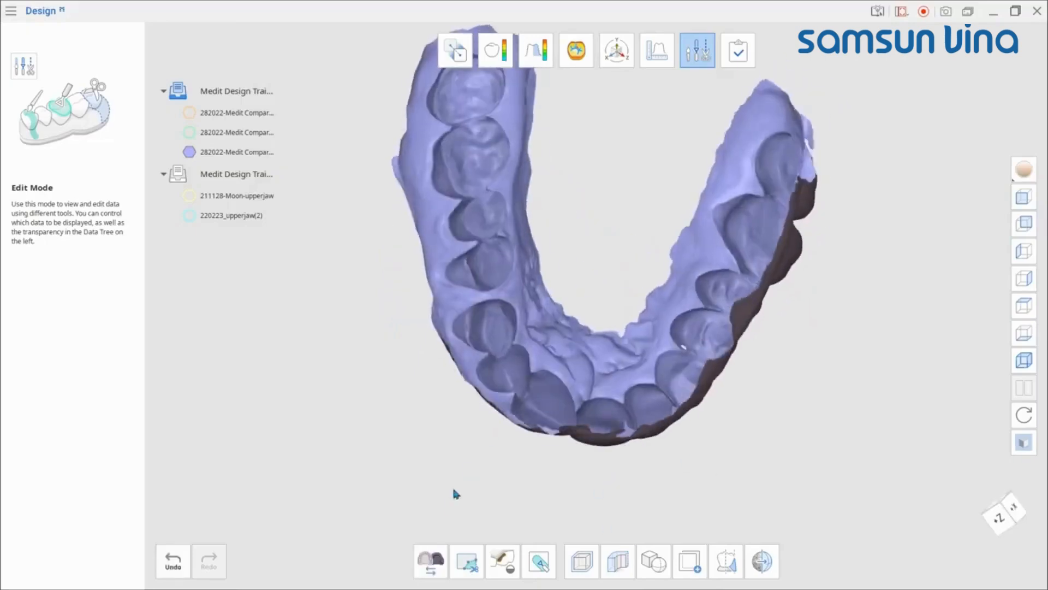
pyautogui.moveTo(453, 489); pyautogui.dragTo(485, 463, button='right')
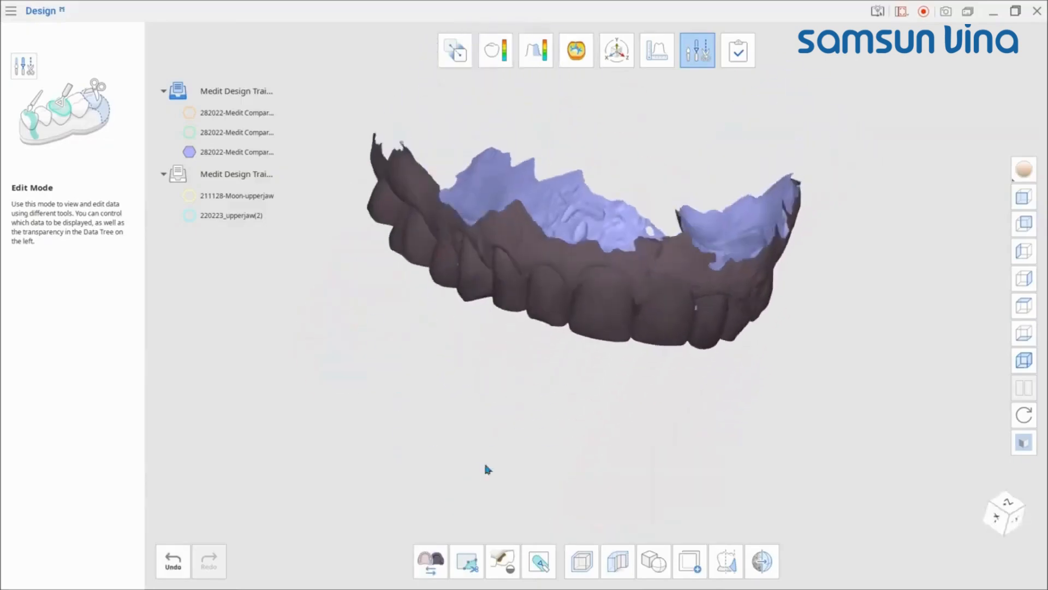
pyautogui.click(429, 566)
pyautogui.click(495, 195)
pyautogui.click(720, 486)
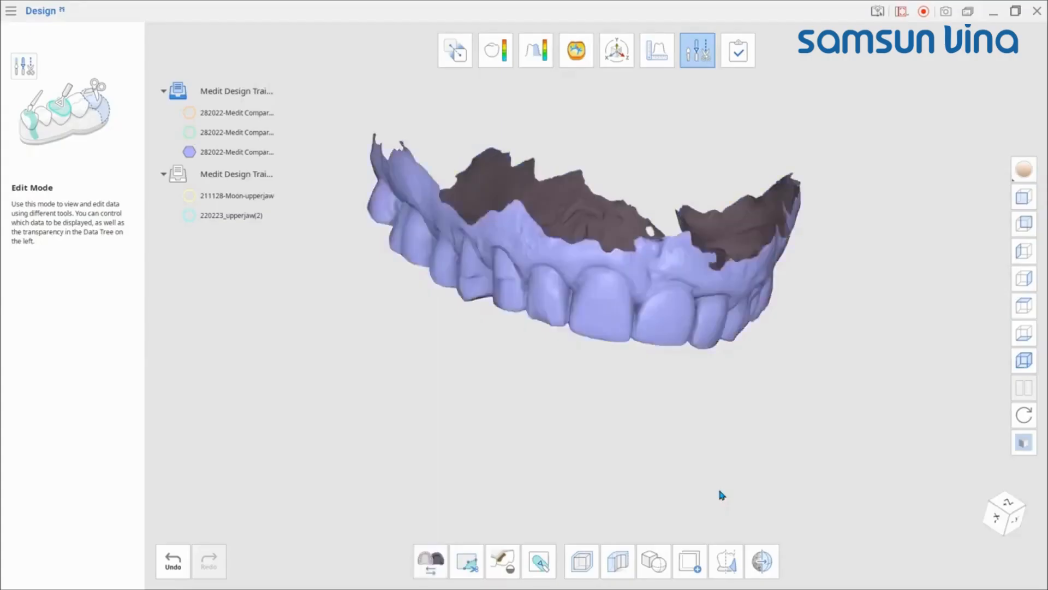
pyautogui.moveTo(720, 495); pyautogui.dragTo(566, 471, button='right')
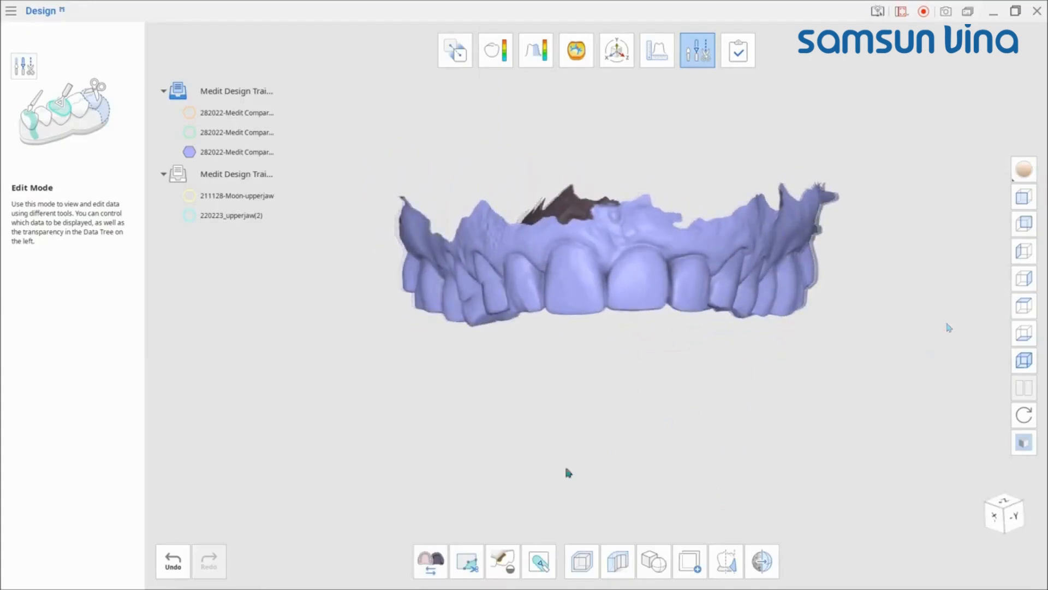
# Step: Open the Trimming tool and select all teeth with Smart Teeth Selection
pyautogui.click(467, 564)
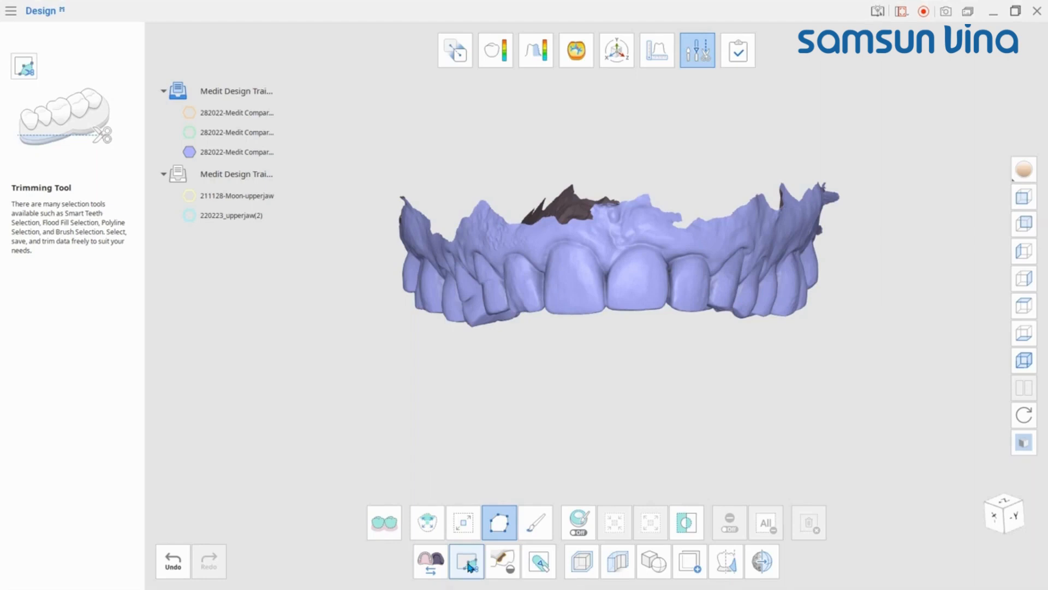
pyautogui.moveTo(640, 356); pyautogui.dragTo(580, 344, button='right')
pyautogui.click(385, 522)
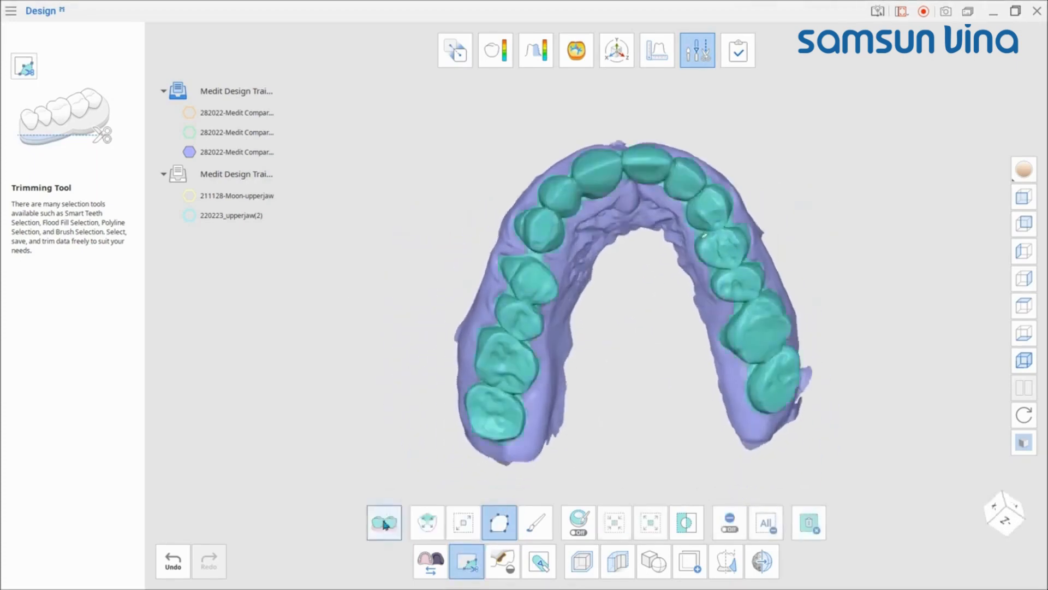
pyautogui.moveTo(568, 423); pyautogui.dragTo(652, 348, button='right')
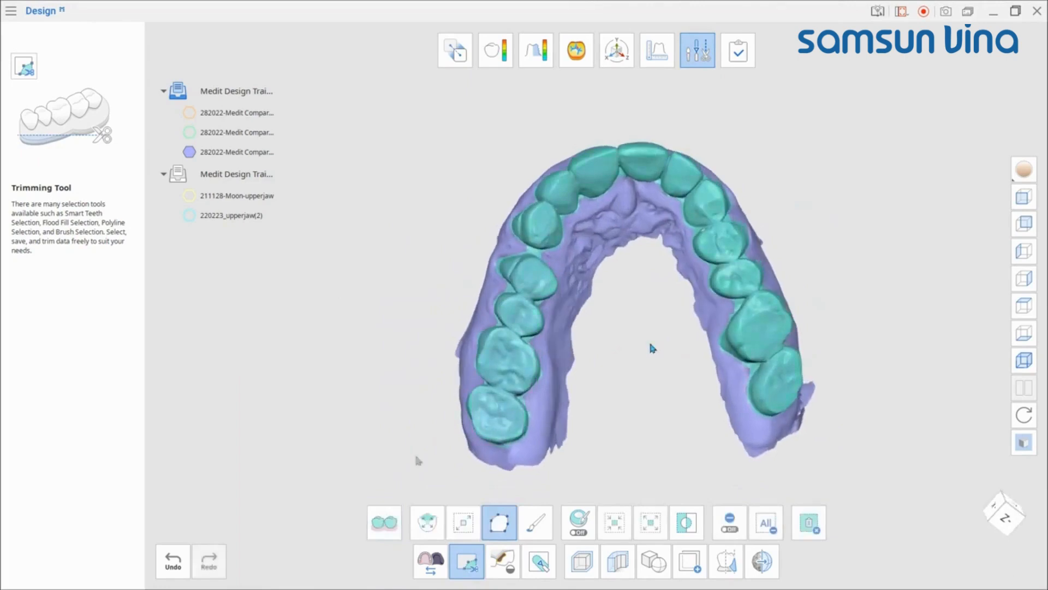
# Step: Switch selection tool and select a single upper left posterior tooth
pyautogui.click(428, 522)
pyautogui.scroll(3, 557, 198)
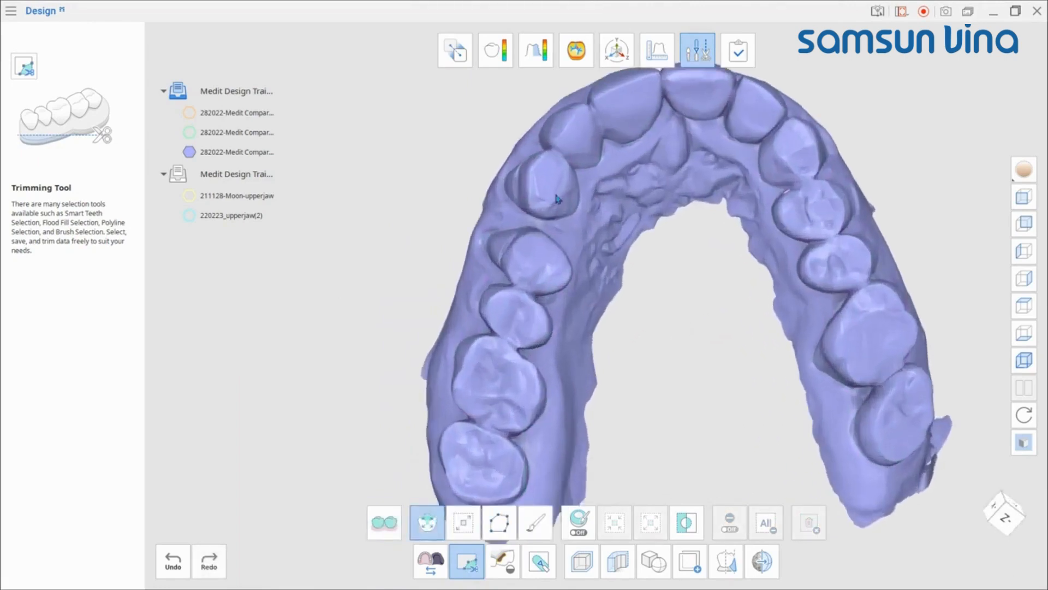
pyautogui.click(557, 198)
pyautogui.moveTo(639, 285)
pyautogui.mouseDown(button='right')
pyautogui.moveTo(679, 257)
pyautogui.moveTo(627, 290)
pyautogui.mouseUp(button='right')
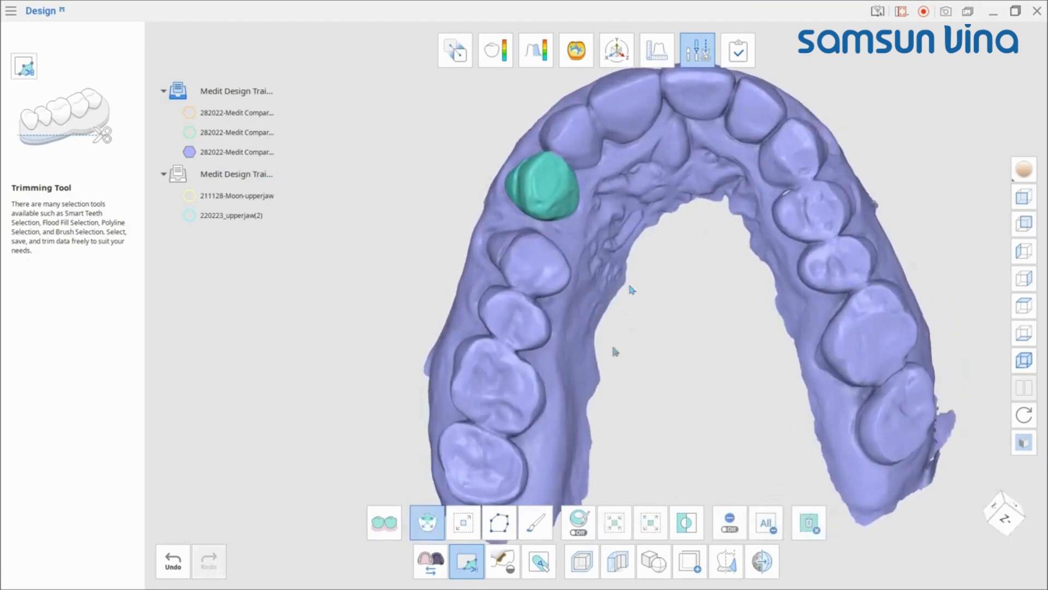
# Step: Use flood fill selection starting from a lower left molar to select the connected tooth area
pyautogui.click(463, 523)
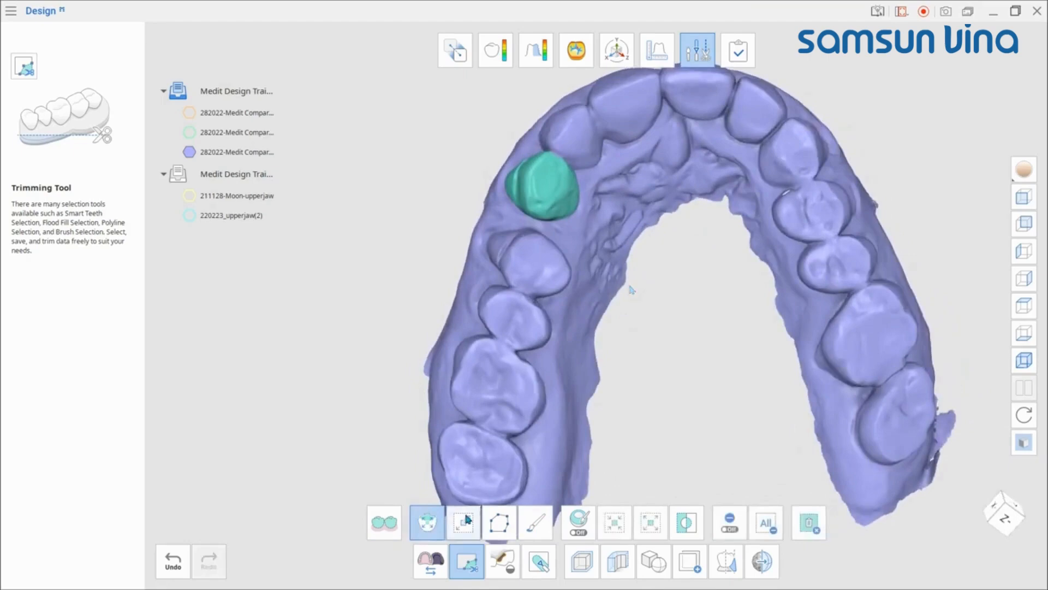
pyautogui.click(486, 468)
pyautogui.moveTo(530, 369); pyautogui.dragTo(502, 373, button='right')
pyautogui.moveTo(494, 389); pyautogui.dragTo(506, 349)
pyautogui.moveTo(568, 349); pyautogui.dragTo(518, 363, button='right')
pyautogui.moveTo(573, 402); pyautogui.dragTo(580, 338)
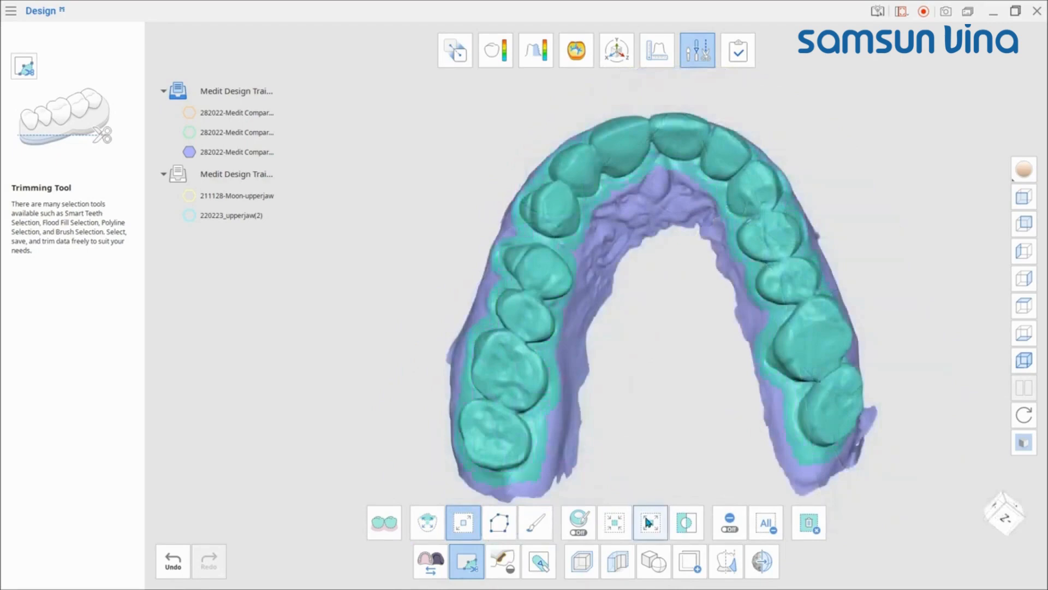
# Step: Shrink the selection by two steps, then expand it by two steps
pyautogui.click(617, 522)
pyautogui.click(617, 522)
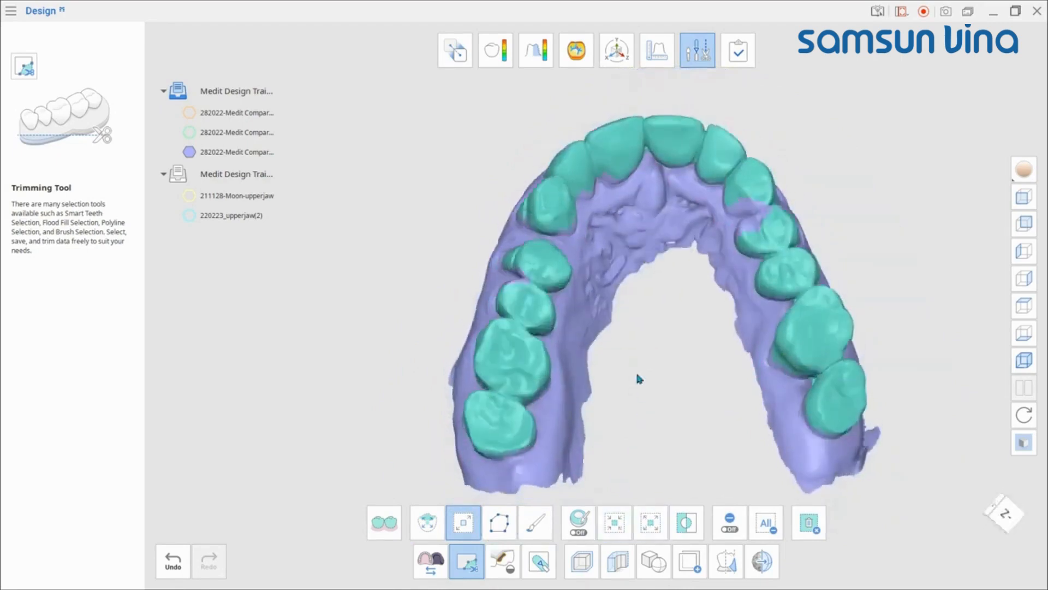
pyautogui.click(650, 522)
pyautogui.click(650, 522)
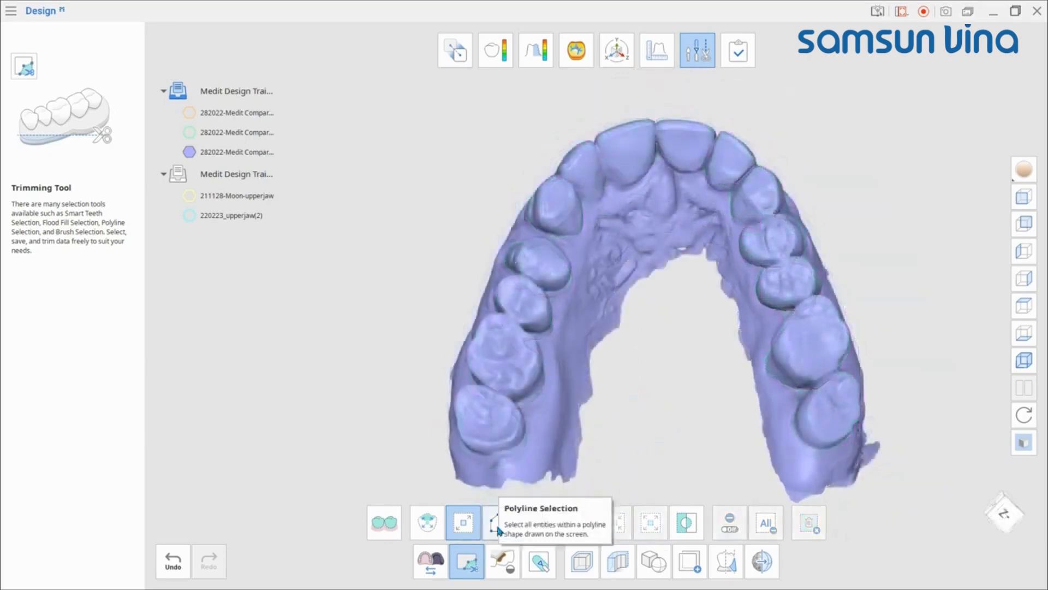
# Step: Add areas to the selection with a polyline around the left posterior teeth and large brush strokes over the palate
pyautogui.click(499, 522)
pyautogui.click(479, 346)
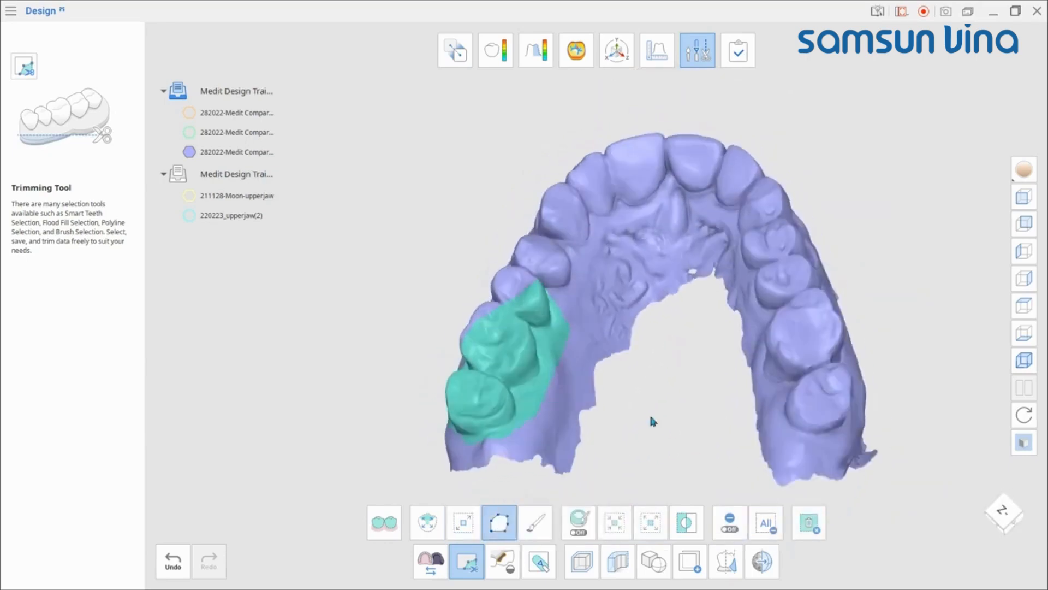
pyautogui.click(535, 522)
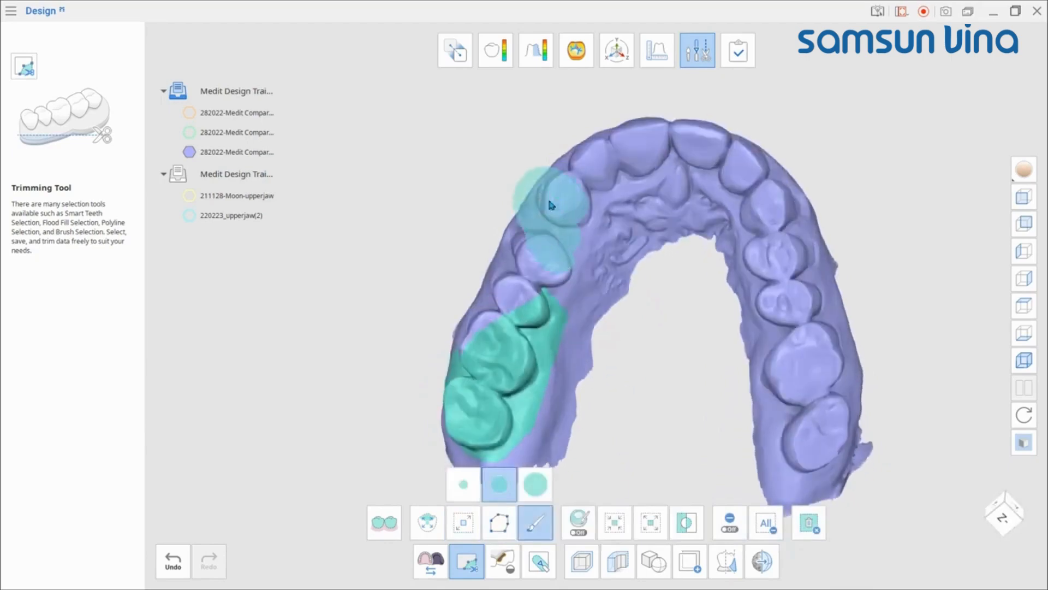
pyautogui.moveTo(551, 204); pyautogui.dragTo(601, 199)
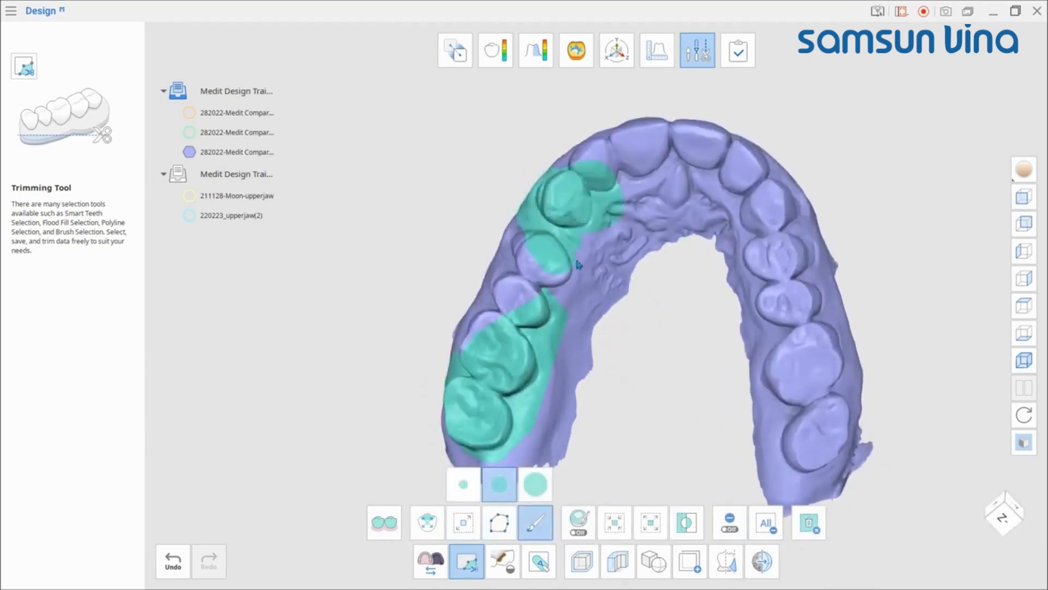
pyautogui.click(535, 484)
pyautogui.moveTo(664, 123)
pyautogui.mouseDown()
pyautogui.moveTo(734, 159)
pyautogui.moveTo(791, 324)
pyautogui.moveTo(813, 434)
pyautogui.mouseUp()
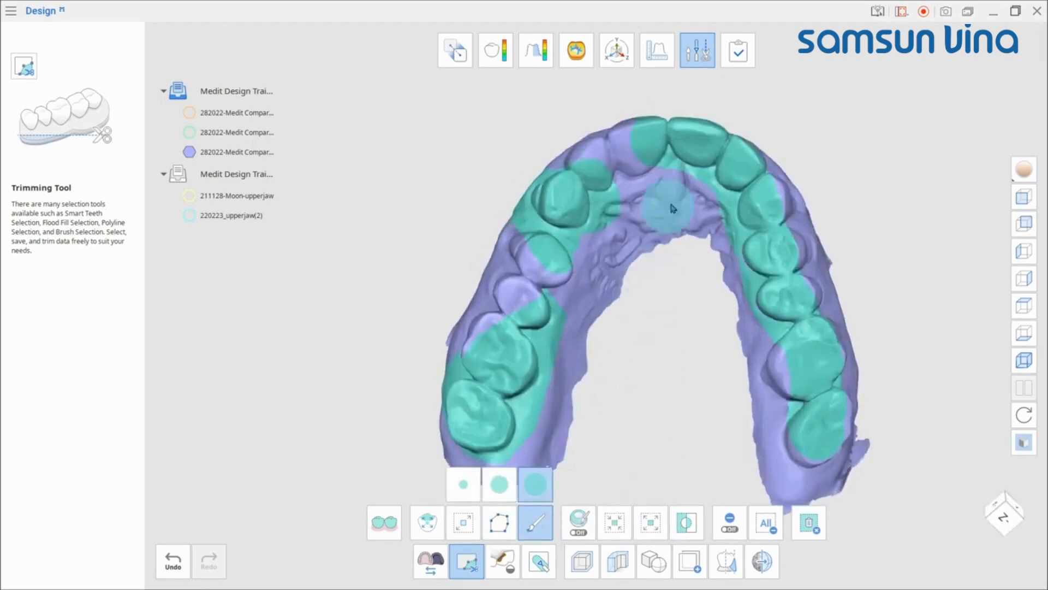
pyautogui.moveTo(664, 246); pyautogui.dragTo(630, 175)
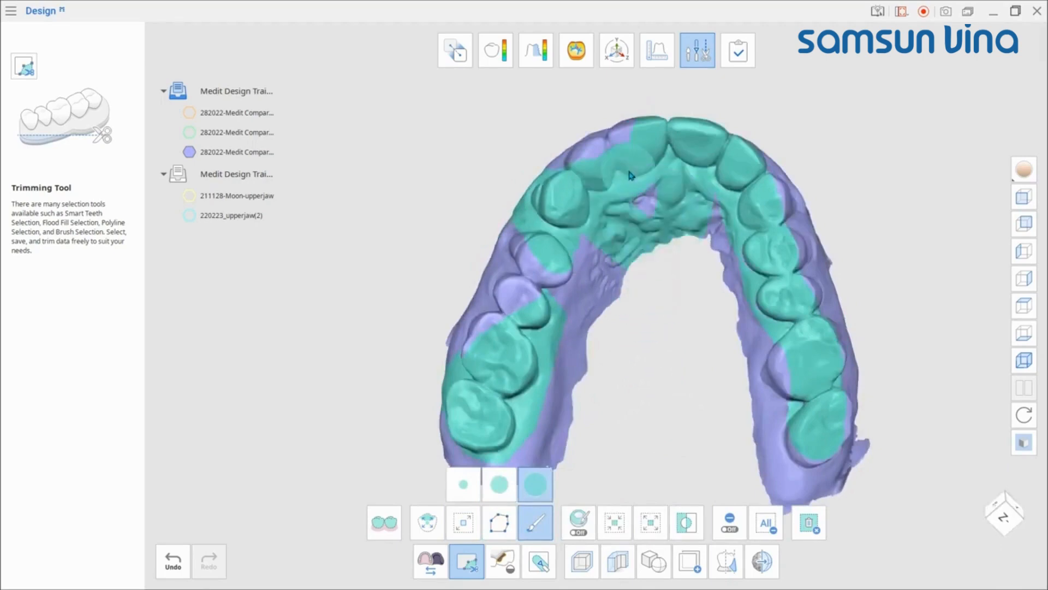
pyautogui.click(579, 523)
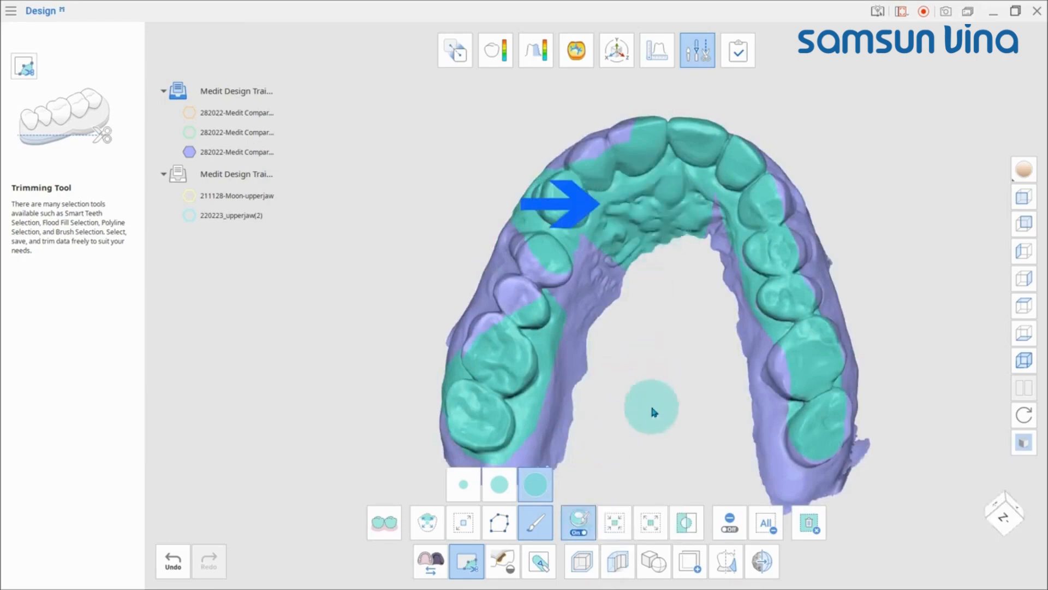
pyautogui.moveTo(654, 413); pyautogui.dragTo(667, 324, button='right')
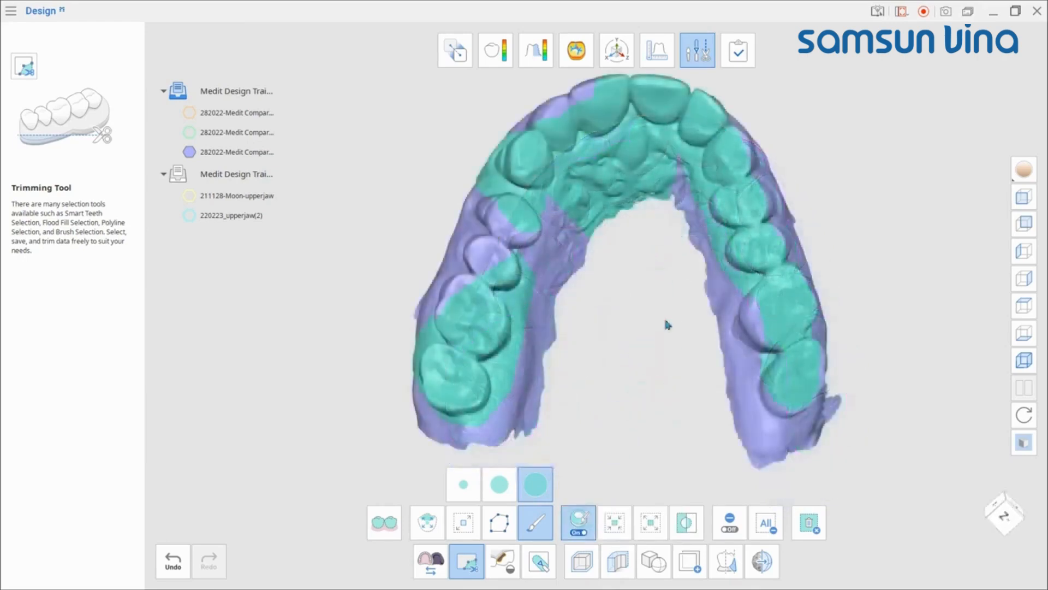
# Step: Delete the selected area, then undo the deletion
pyautogui.click(809, 523)
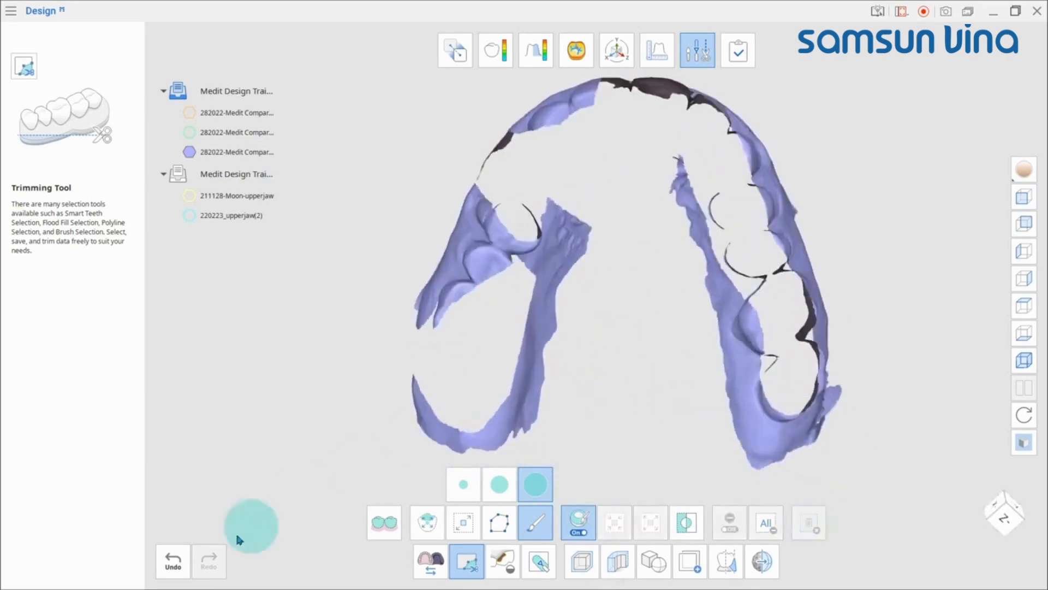
pyautogui.click(173, 561)
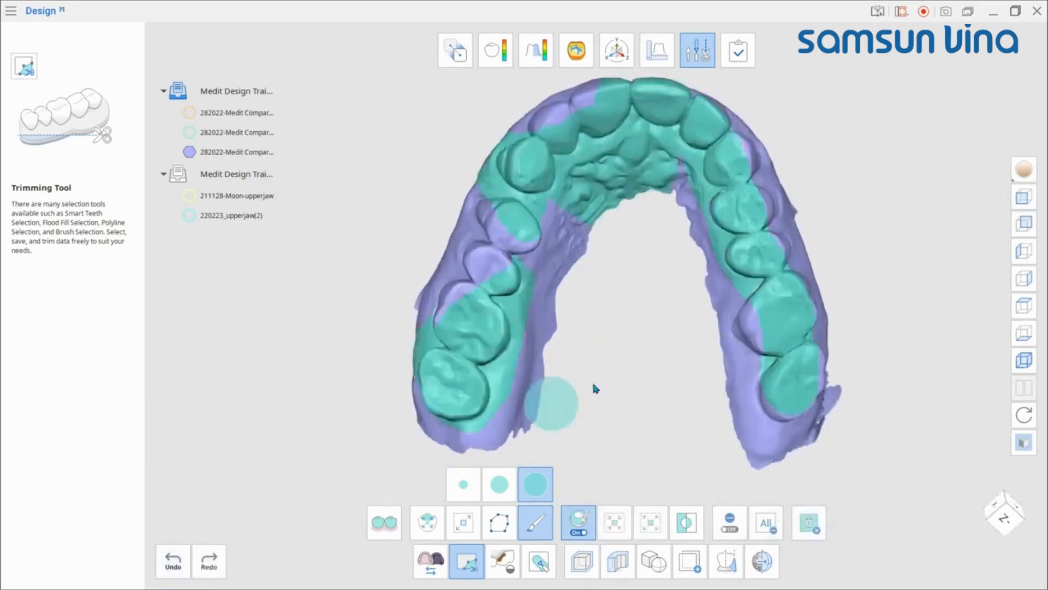
# Step: Invert the selection and then clear all selected areas
pyautogui.click(686, 522)
pyautogui.click(767, 523)
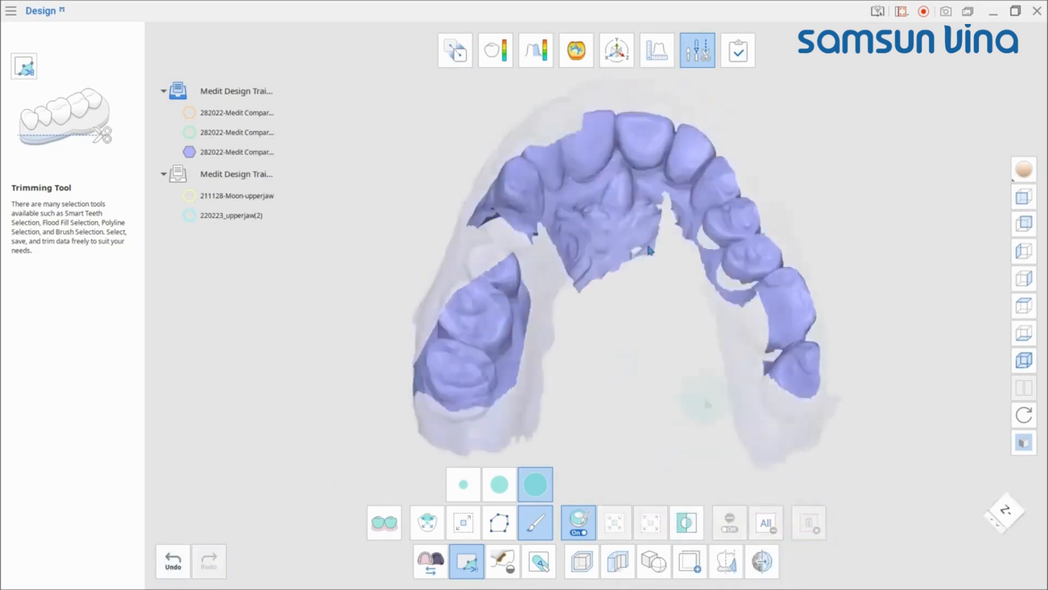
pyautogui.moveTo(667, 374); pyautogui.dragTo(748, 232, button='right')
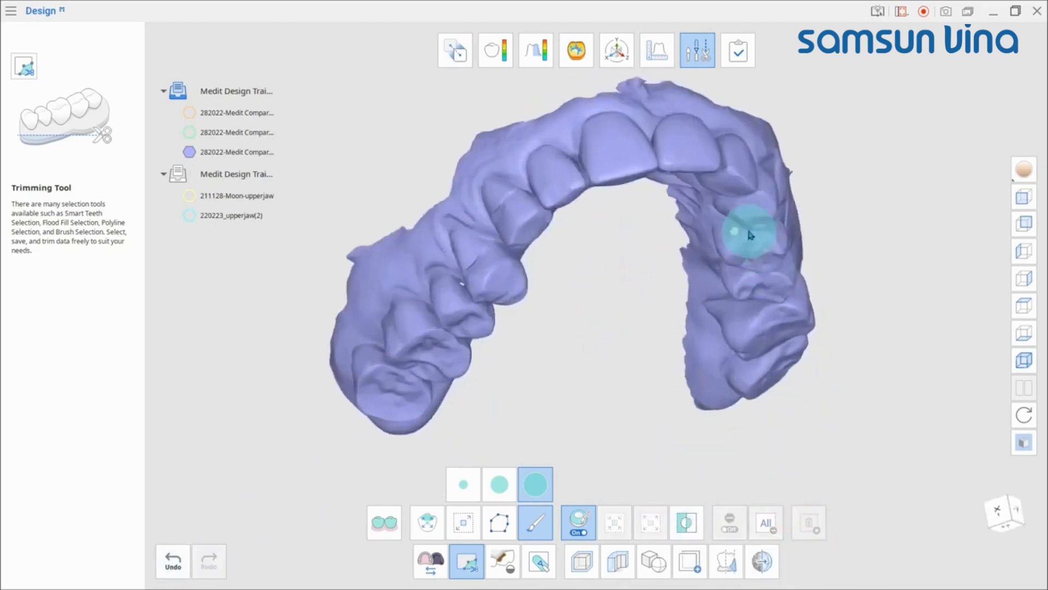
pyautogui.scroll(3, 749, 232)
pyautogui.moveTo(762, 272); pyautogui.dragTo(786, 236, button='middle')
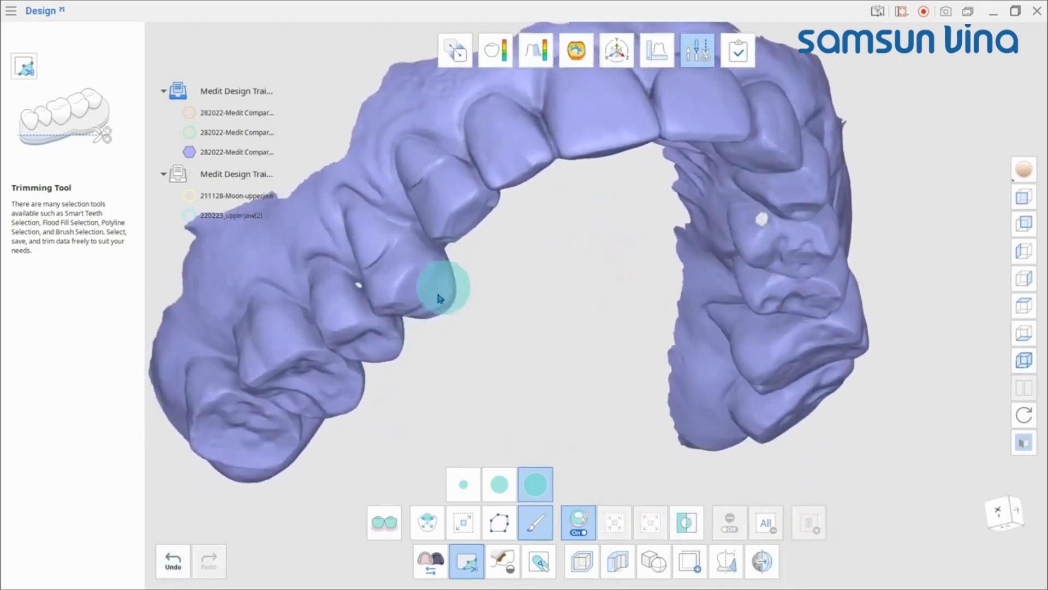
# Step: Fill holes in the scan with a maximum hole perimeter of 13 mm and apply
pyautogui.click(463, 571)
pyautogui.click(503, 561)
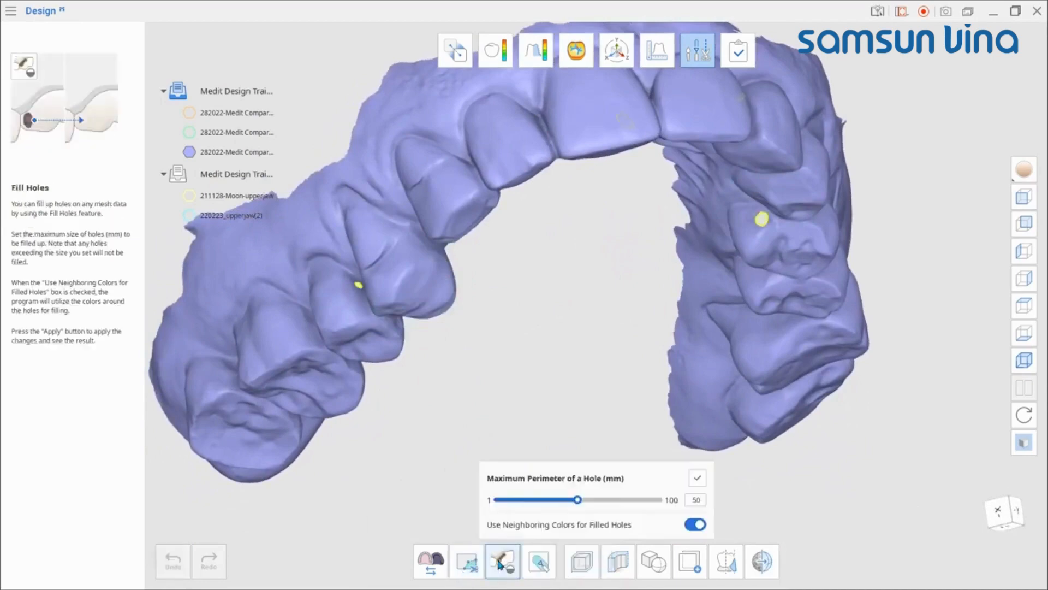
pyautogui.moveTo(562, 503); pyautogui.dragTo(517, 500)
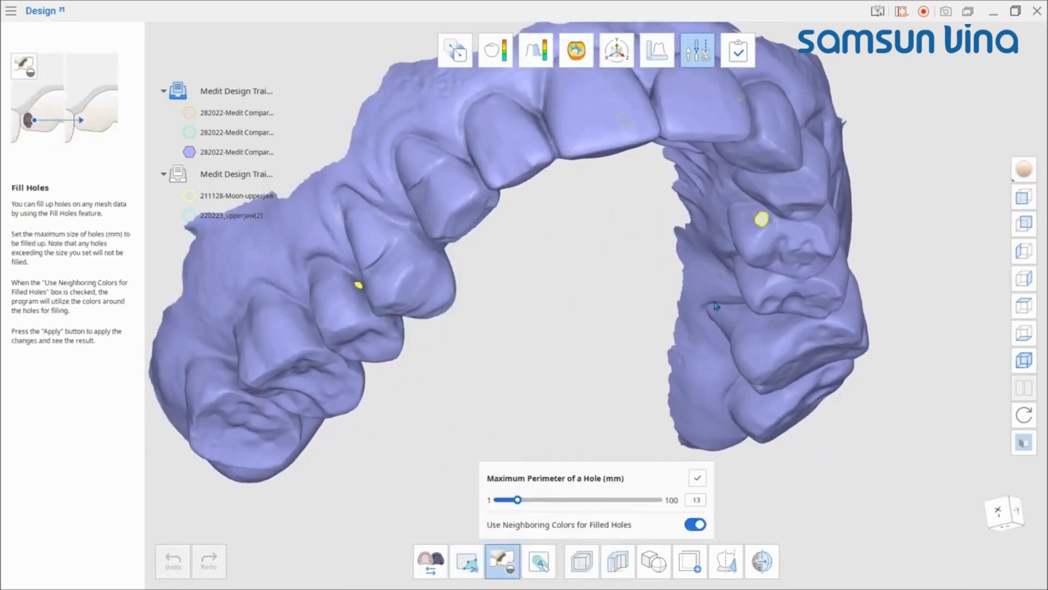
pyautogui.moveTo(658, 266); pyautogui.dragTo(641, 284, button='right')
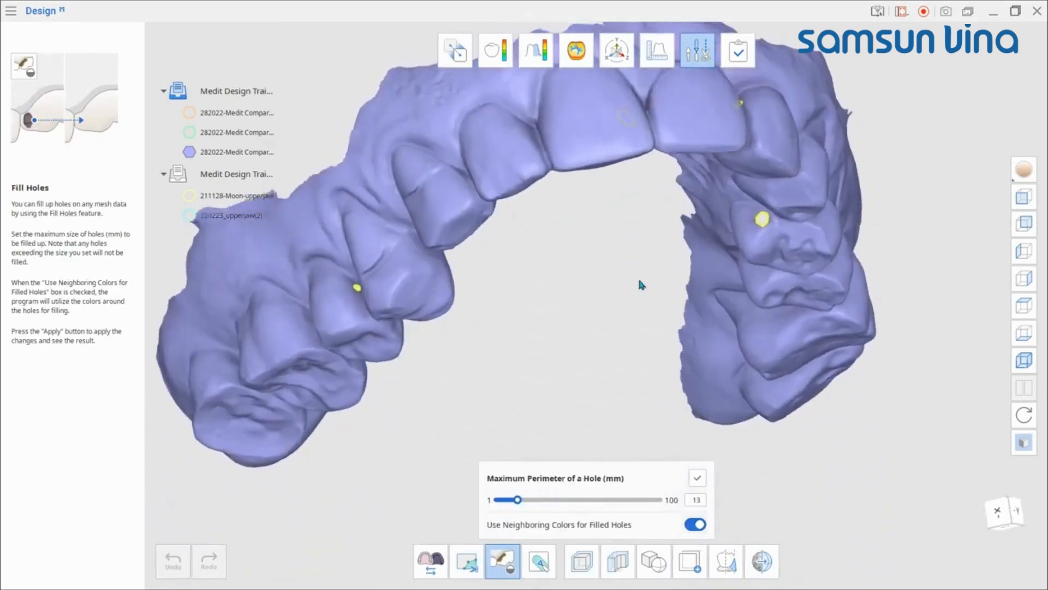
pyautogui.scroll(3, 769, 269)
pyautogui.moveTo(769, 268); pyautogui.dragTo(692, 355, button='middle')
pyautogui.scroll(1, 704, 344)
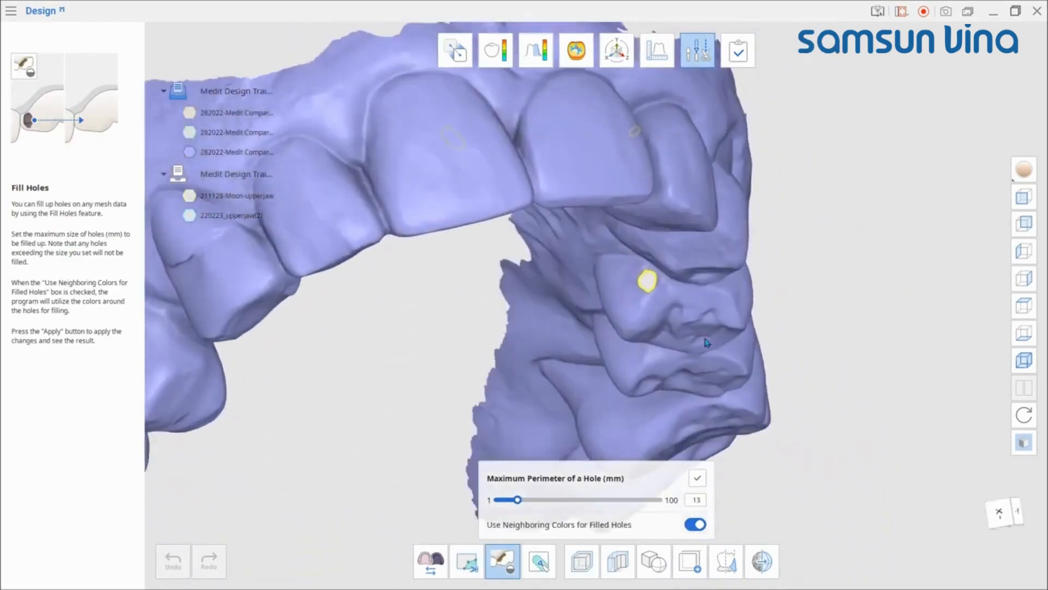
pyautogui.click(697, 480)
# Step: Open the Sculpting tool, move its panel aside, and increase the brush size
pyautogui.scroll(-3, 697, 335)
pyautogui.moveTo(697, 335); pyautogui.dragTo(471, 308, button='right')
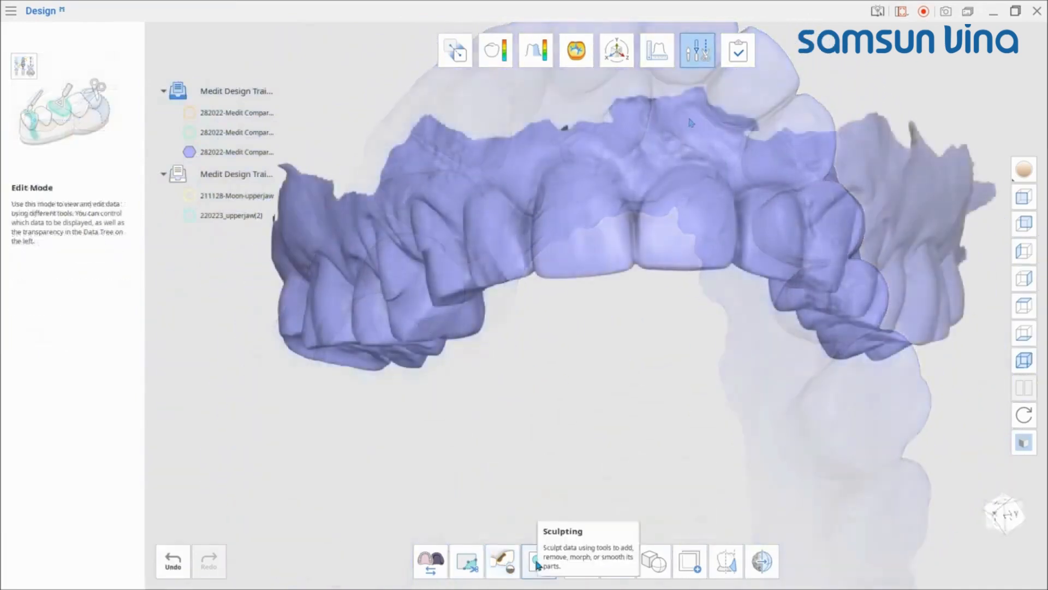
pyautogui.click(538, 562)
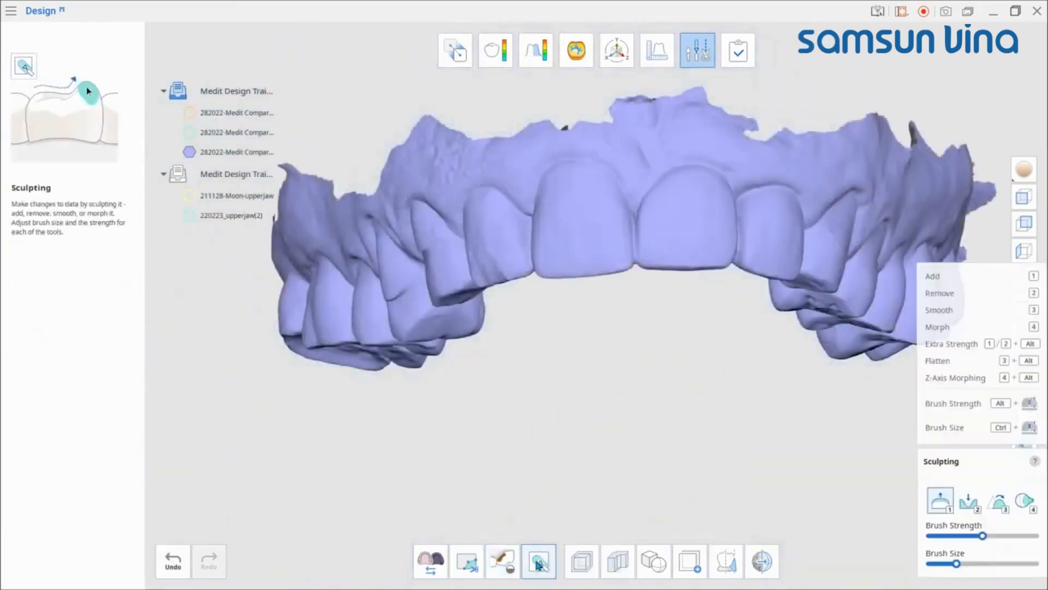
pyautogui.moveTo(976, 459)
pyautogui.mouseDown()
pyautogui.moveTo(896, 382)
pyautogui.moveTo(779, 330)
pyautogui.mouseUp()
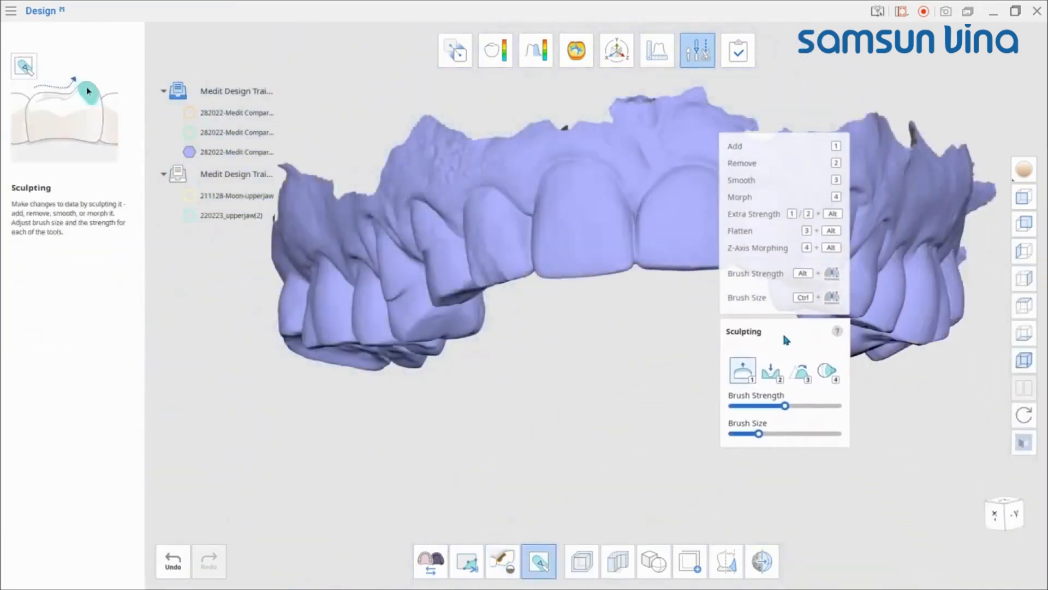
pyautogui.moveTo(710, 295)
pyautogui.mouseDown(button='right')
pyautogui.moveTo(631, 250)
pyautogui.moveTo(592, 167)
pyautogui.mouseUp(button='right')
pyautogui.moveTo(758, 433); pyautogui.dragTo(809, 433)
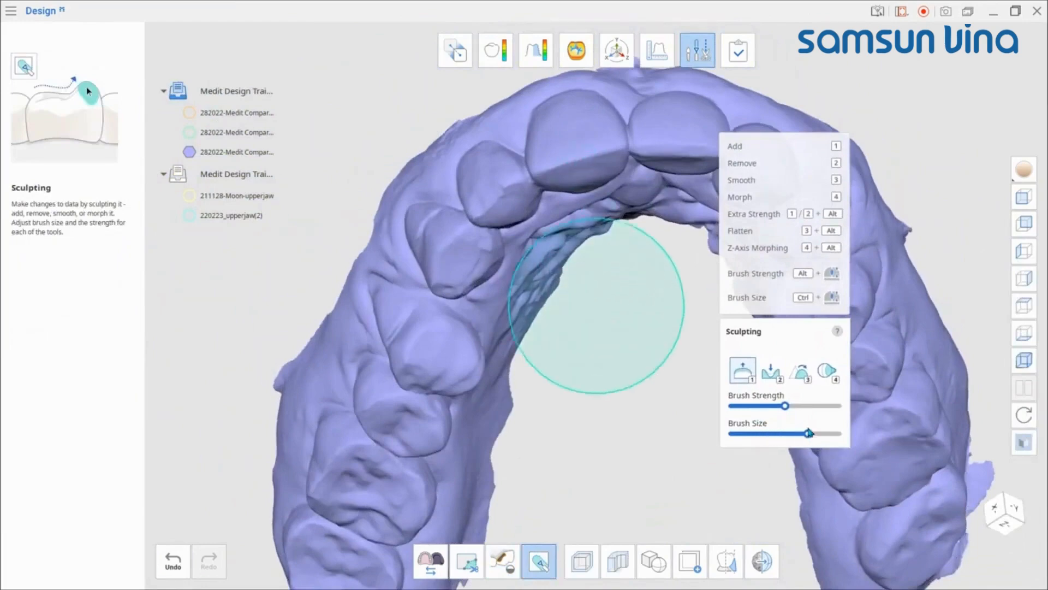
# Step: Reduce the sculpting brush size and switch to the Morph brush
pyautogui.moveTo(578, 316); pyautogui.dragTo(786, 440, button='right')
pyautogui.moveTo(785, 435)
pyautogui.mouseDown()
pyautogui.moveTo(756, 434)
pyautogui.moveTo(796, 412)
pyautogui.mouseUp()
pyautogui.moveTo(710, 372)
pyautogui.mouseDown(button='right')
pyautogui.moveTo(650, 339)
pyautogui.moveTo(598, 180)
pyautogui.moveTo(596, 226)
pyautogui.moveTo(624, 283)
pyautogui.moveTo(594, 212)
pyautogui.moveTo(592, 230)
pyautogui.moveTo(606, 208)
pyautogui.moveTo(575, 188)
pyautogui.mouseUp(button='right')
pyautogui.press('2')
pyautogui.press('3')
pyautogui.press('4')
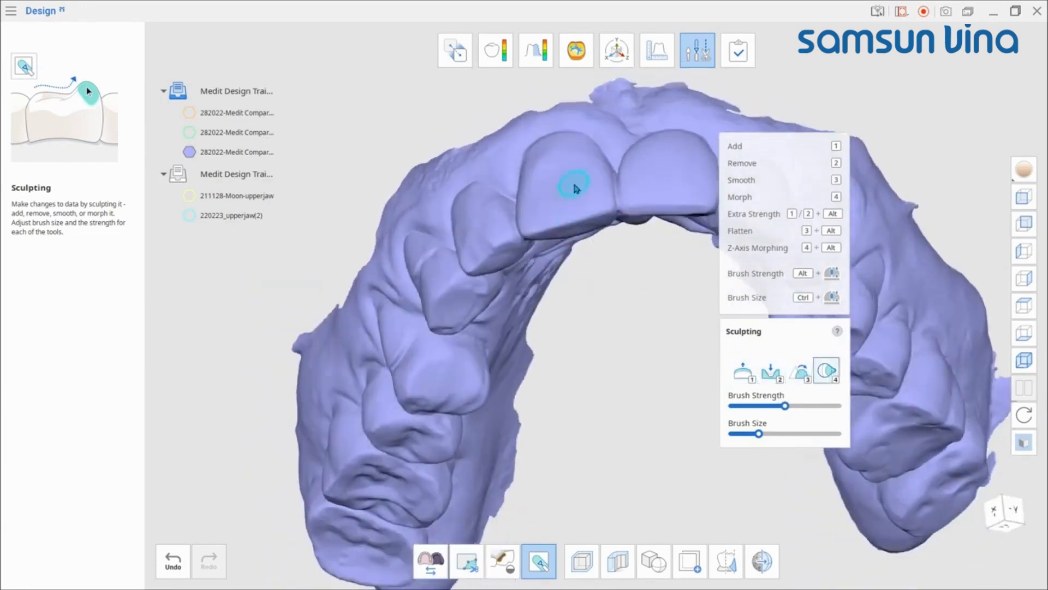
# Step: Morph the surfaces of both central incisors, then close the Sculpting tool
pyautogui.moveTo(538, 152)
pyautogui.mouseDown(button='right')
pyautogui.moveTo(513, 218)
pyautogui.moveTo(480, 187)
pyautogui.mouseUp(button='right')
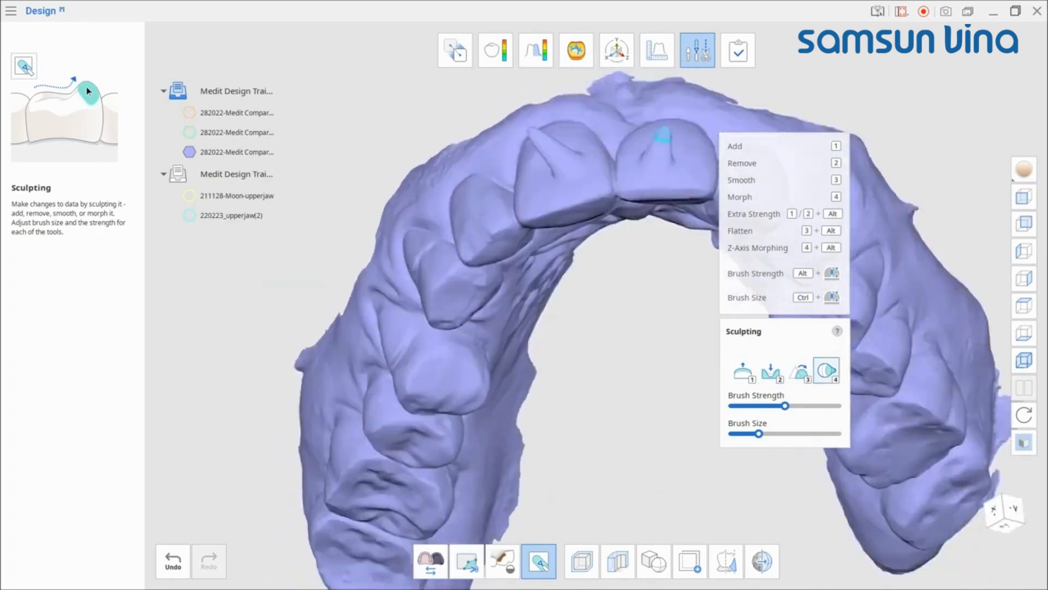
pyautogui.scroll(-3, 659, 257)
pyautogui.moveTo(659, 258); pyautogui.dragTo(646, 268, button='right')
pyautogui.press('Escape')
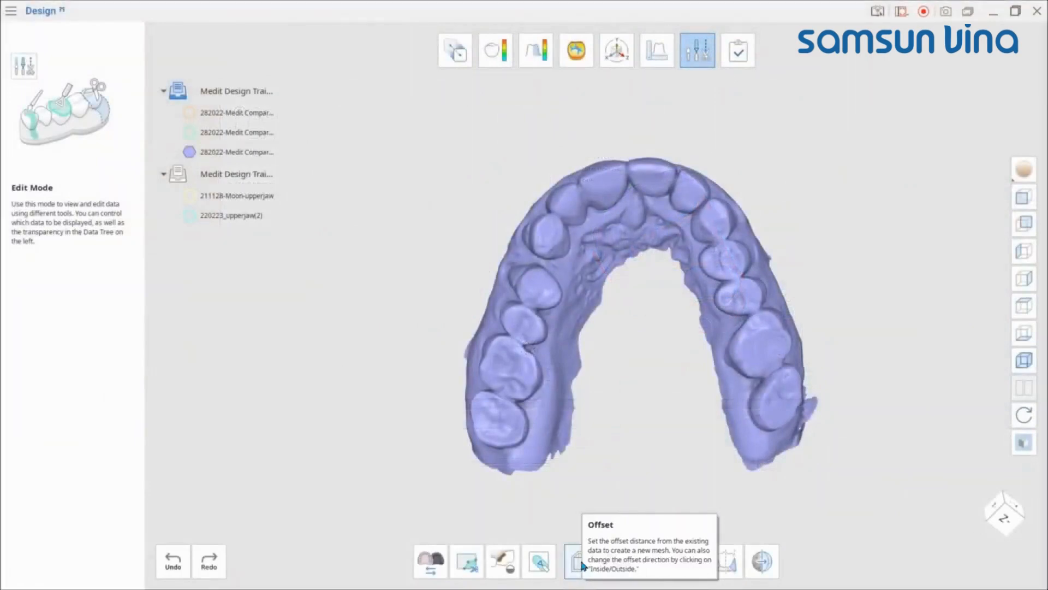
# Step: Start an Offset on the upper jaw scan and switch the offset direction
pyautogui.click(579, 562)
pyautogui.click(495, 183)
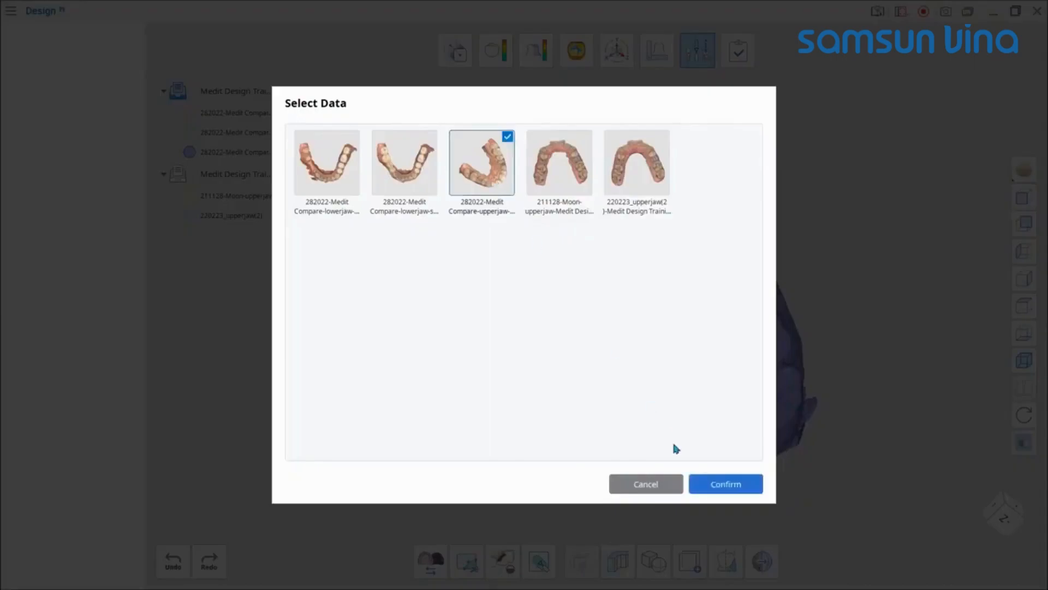
pyautogui.click(719, 487)
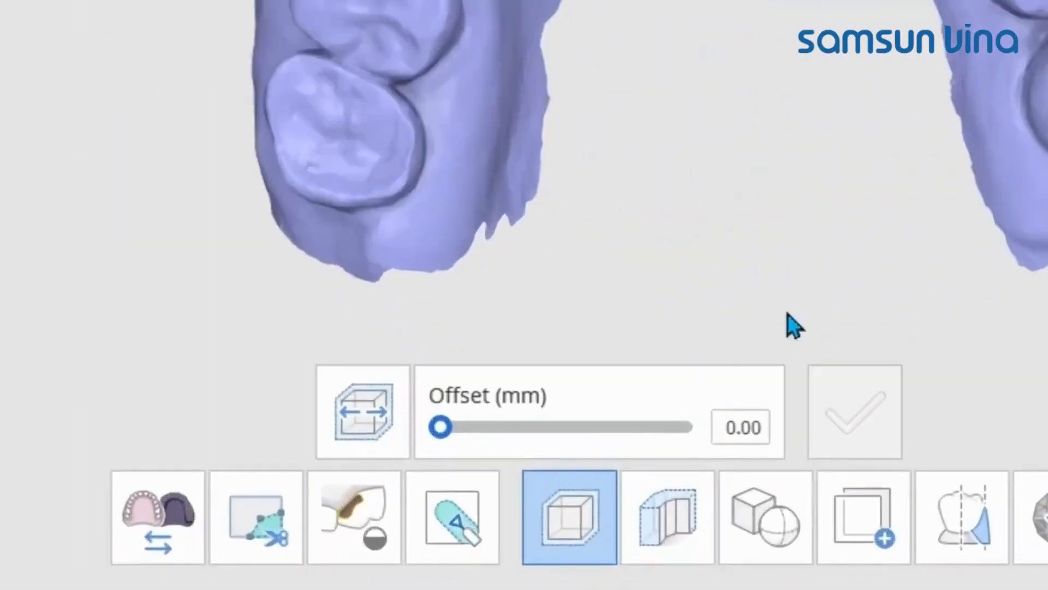
pyautogui.click(503, 523)
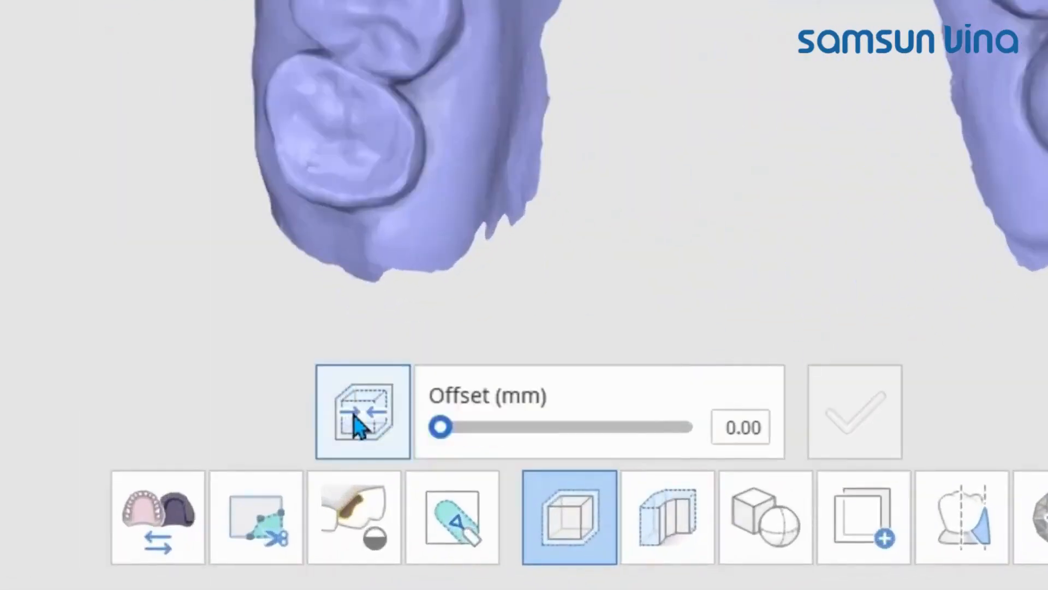
pyautogui.click(386, 440)
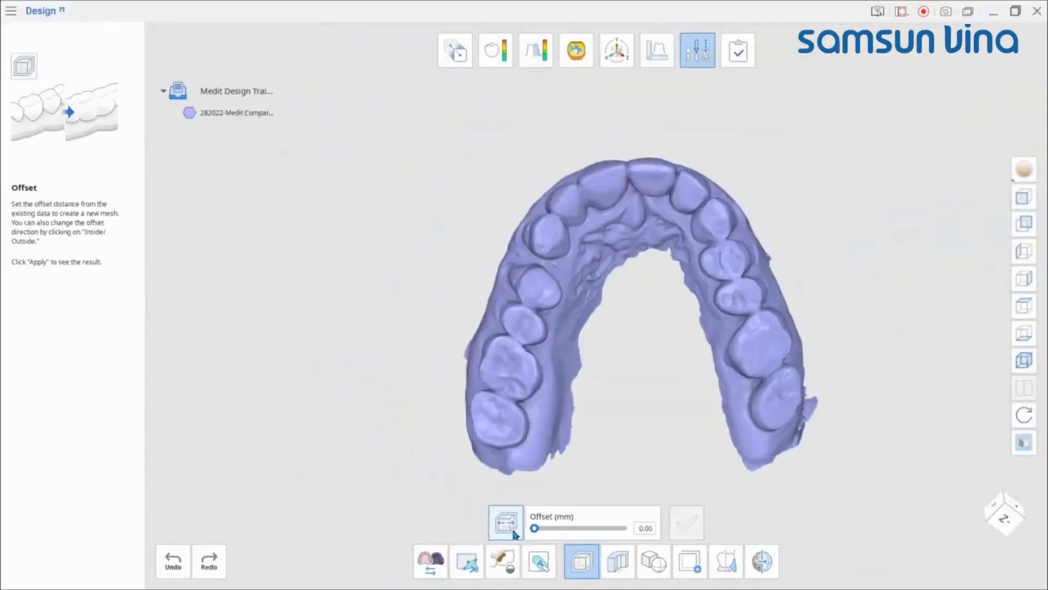
# Step: Set the offset to about 0.67 mm and apply it to create an offset mesh
pyautogui.moveTo(534, 528); pyautogui.dragTo(546, 528)
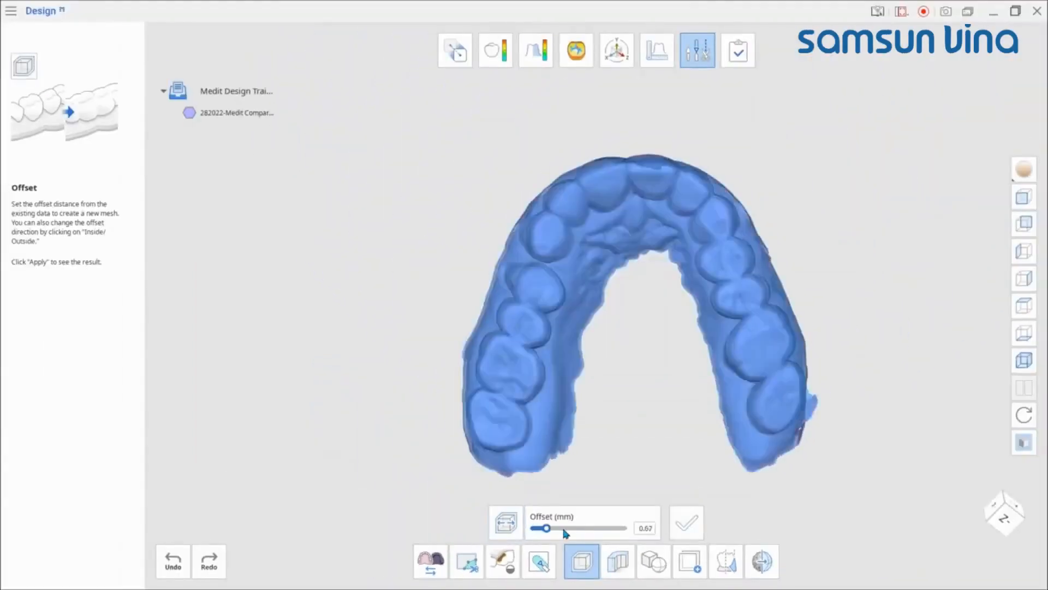
pyautogui.moveTo(607, 382)
pyautogui.mouseDown(button='right')
pyautogui.moveTo(643, 271)
pyautogui.moveTo(610, 388)
pyautogui.mouseUp(button='right')
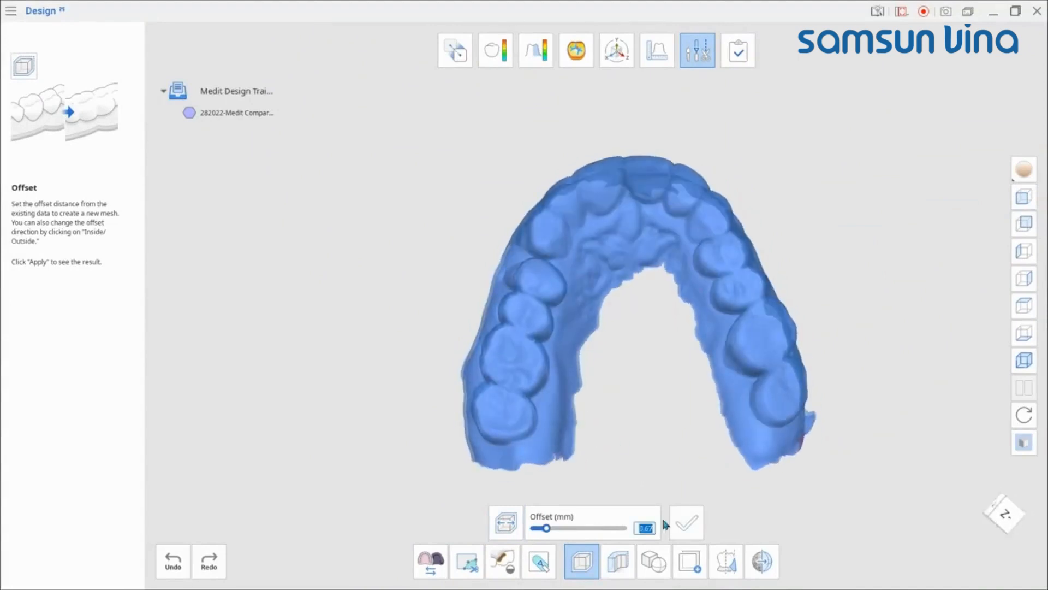
pyautogui.click(681, 523)
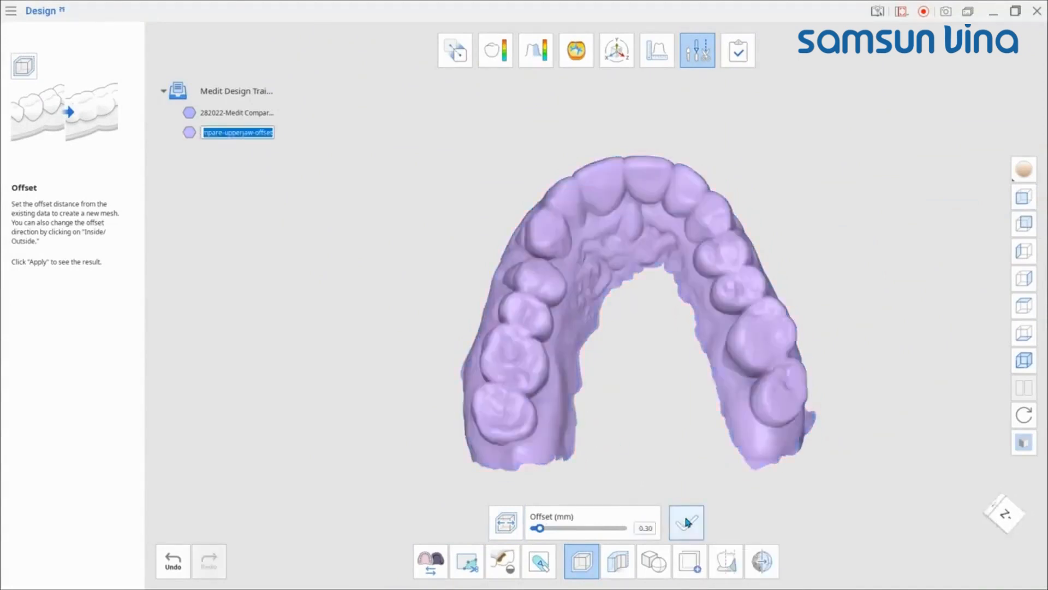
# Step: Open the Thicken tool for the offset upper jaw mesh
pyautogui.moveTo(660, 415); pyautogui.dragTo(626, 270, button='right')
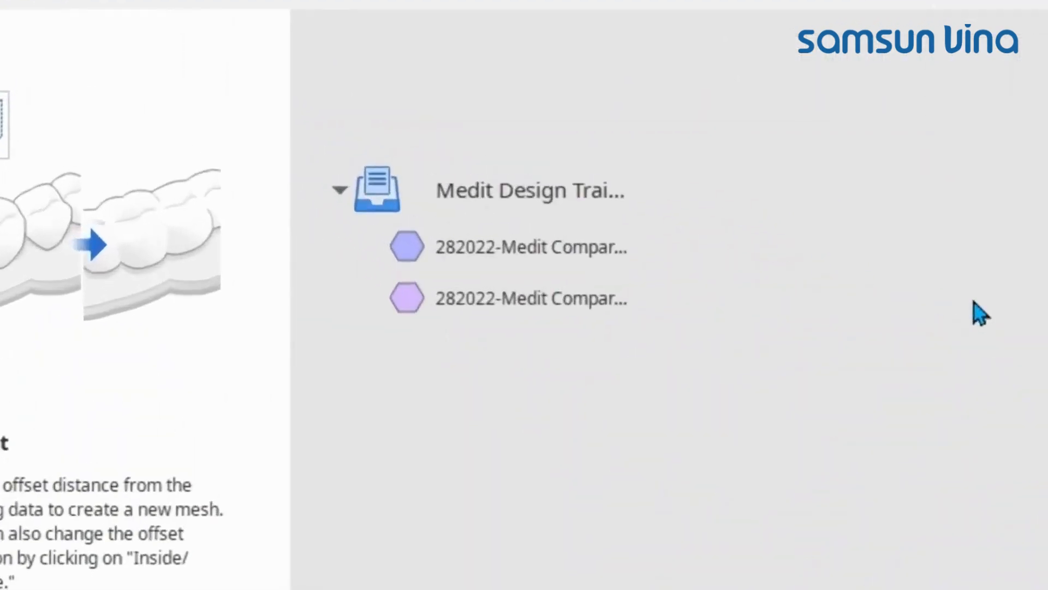
pyautogui.moveTo(580, 304)
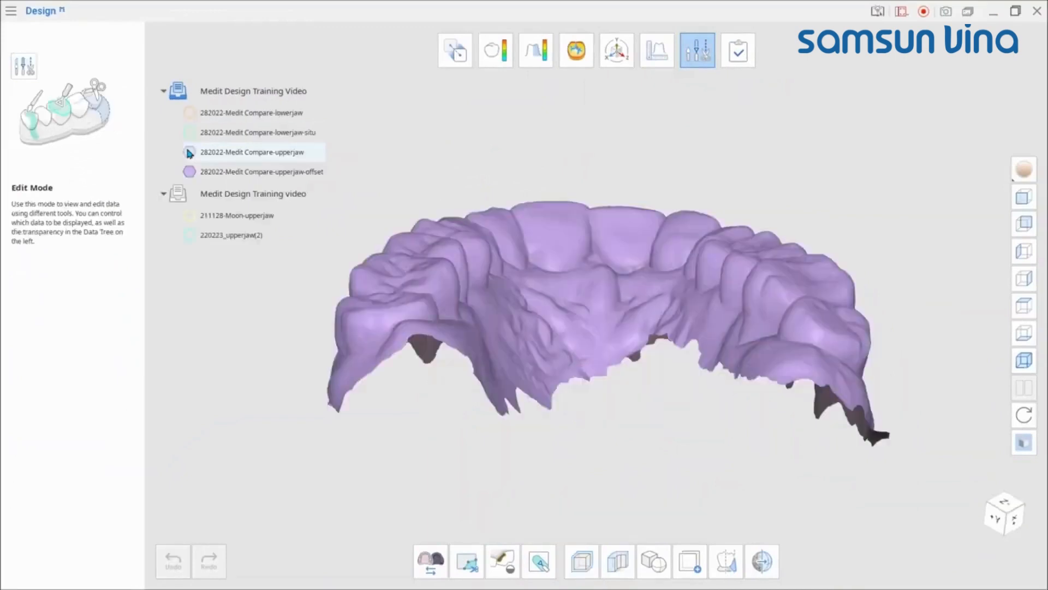
pyautogui.click(618, 566)
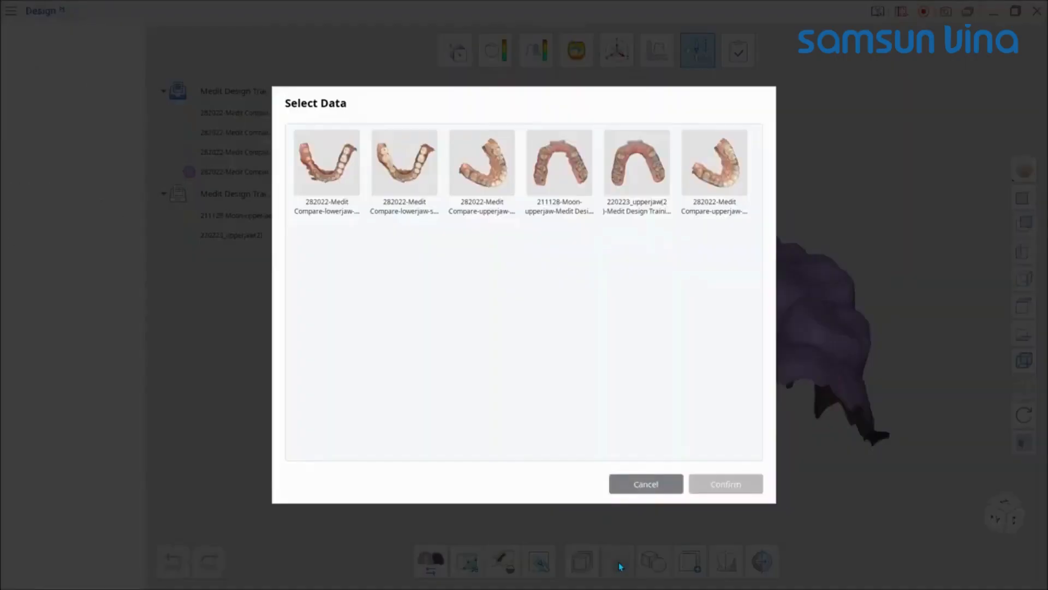
pyautogui.click(715, 174)
pyautogui.click(725, 484)
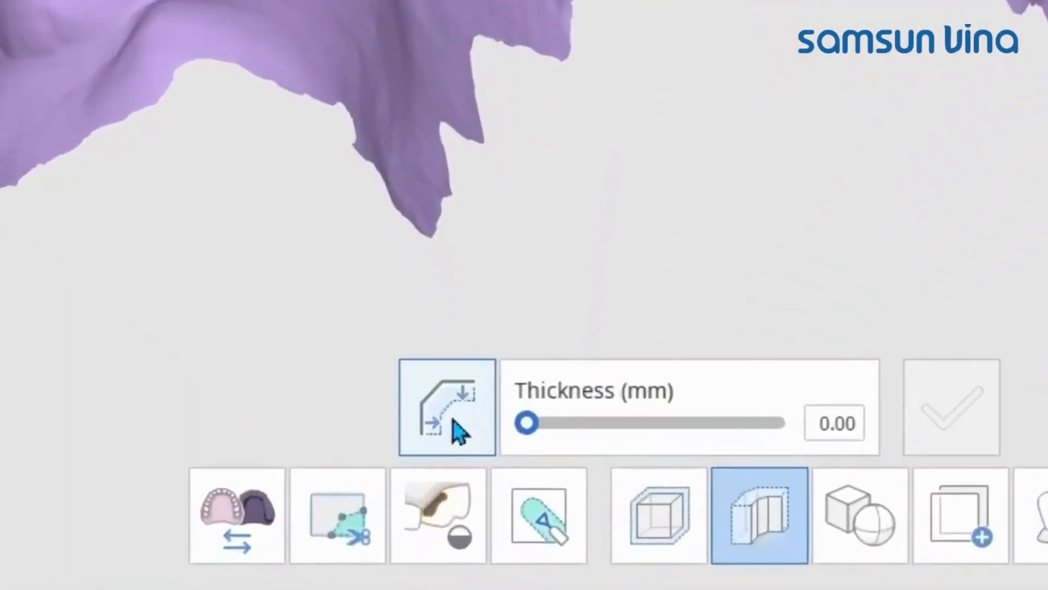
# Step: Switch the thickening direction, set the thickness to 2.5 mm and apply
pyautogui.click(465, 431)
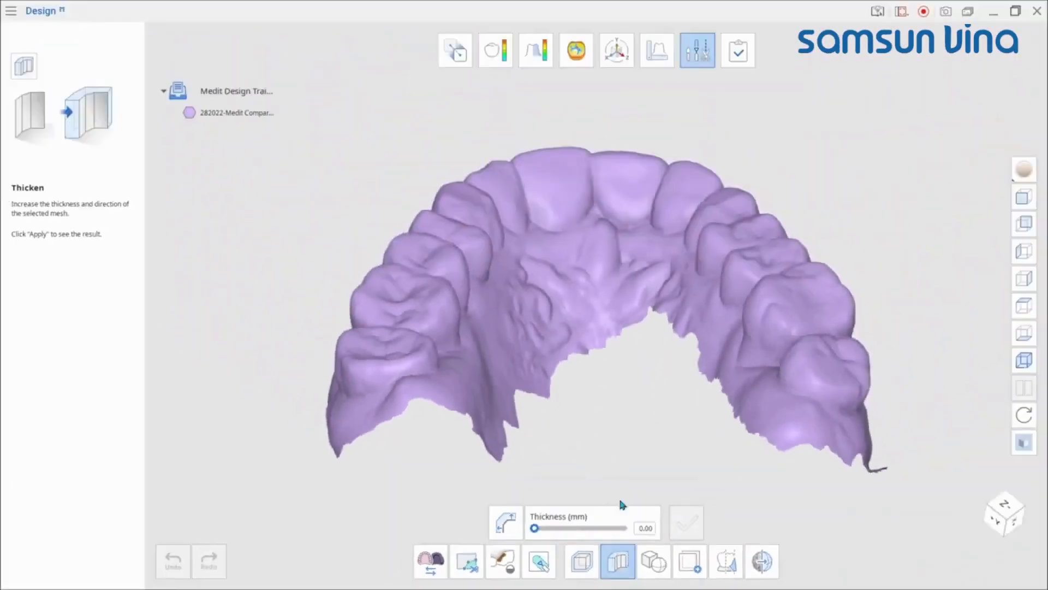
pyautogui.doubleClick(828, 424)
pyautogui.write('2')
pyautogui.press('Return')
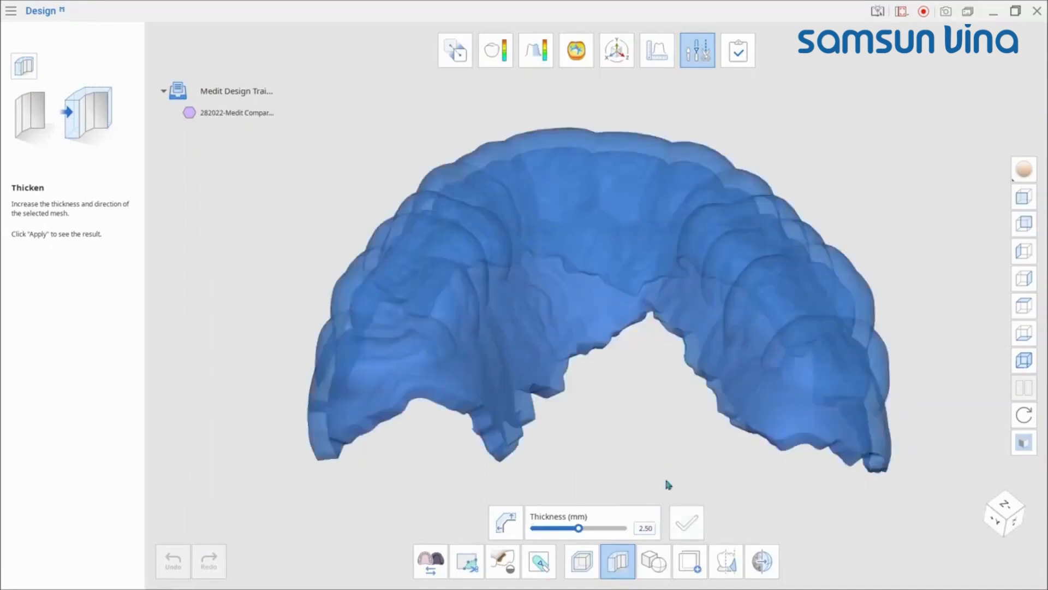
pyautogui.click(685, 523)
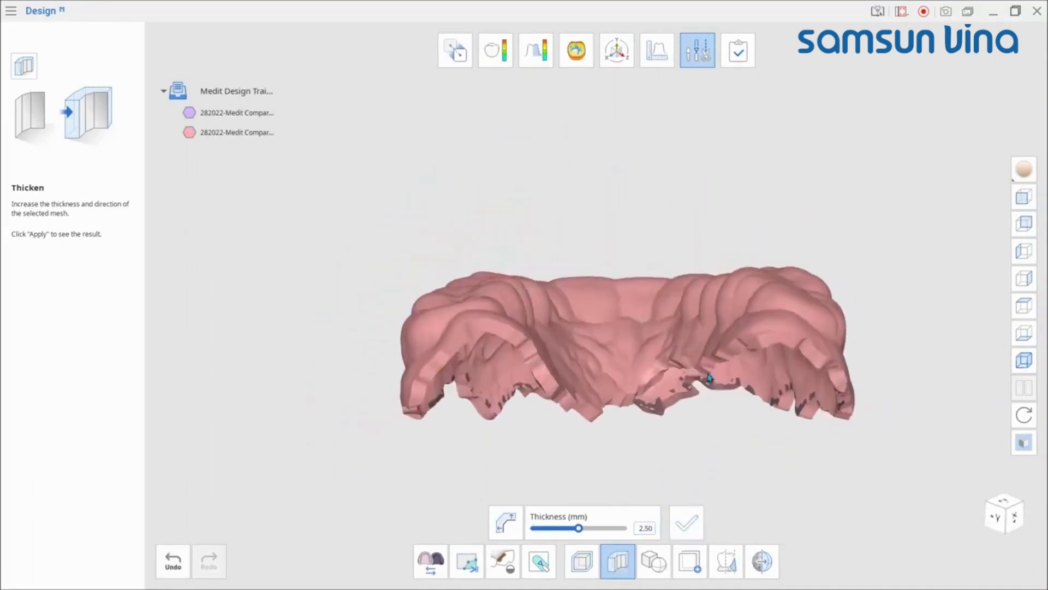
# Step: Combine the thickened upper jaw mesh and the tray handle with a Boolean Union
pyautogui.click(651, 557)
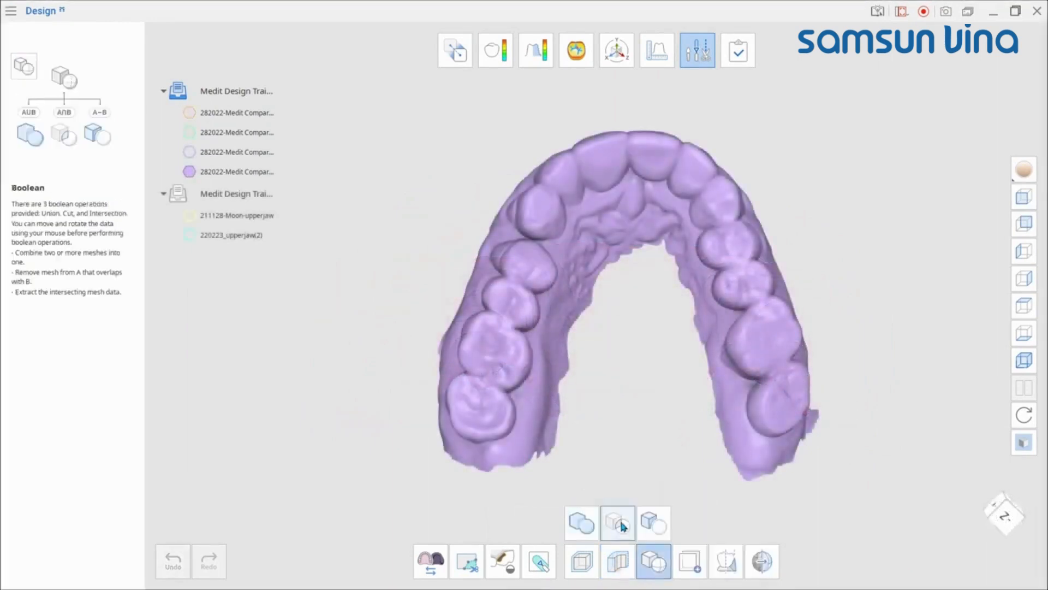
pyautogui.click(652, 526)
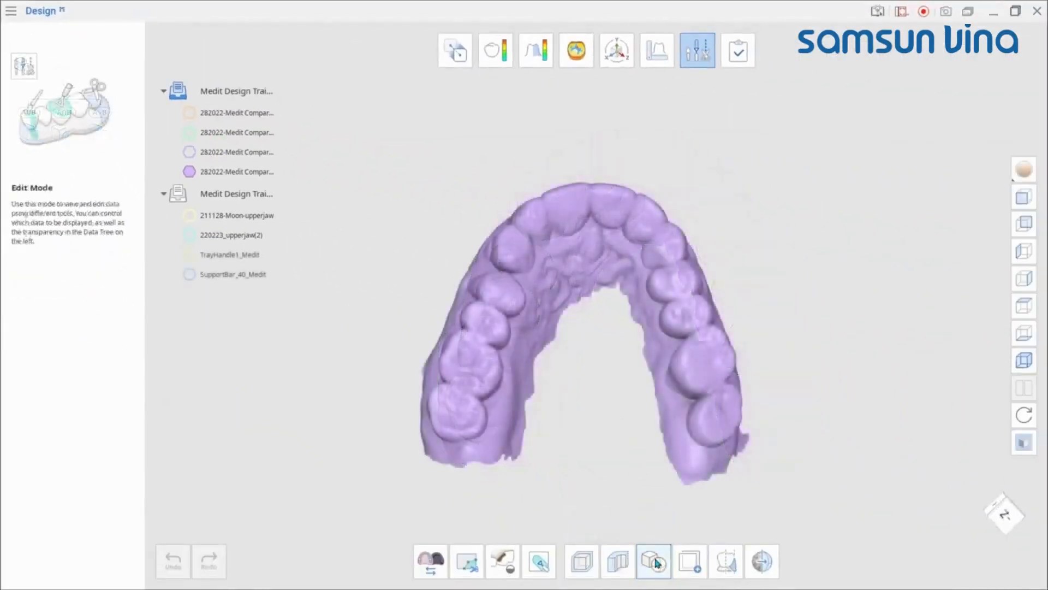
pyautogui.click(655, 561)
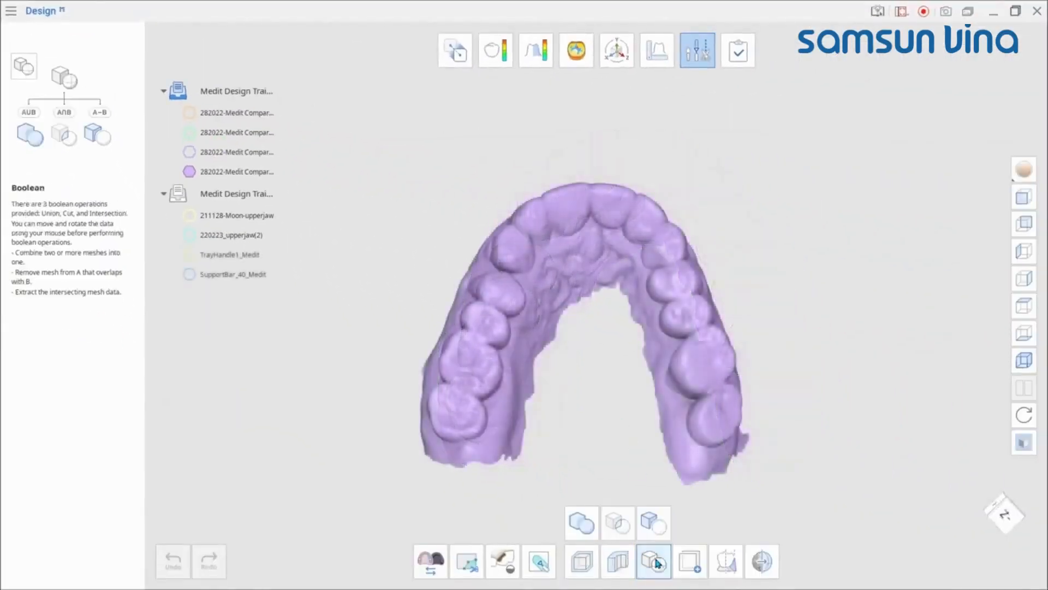
pyautogui.click(582, 523)
pyautogui.click(707, 180)
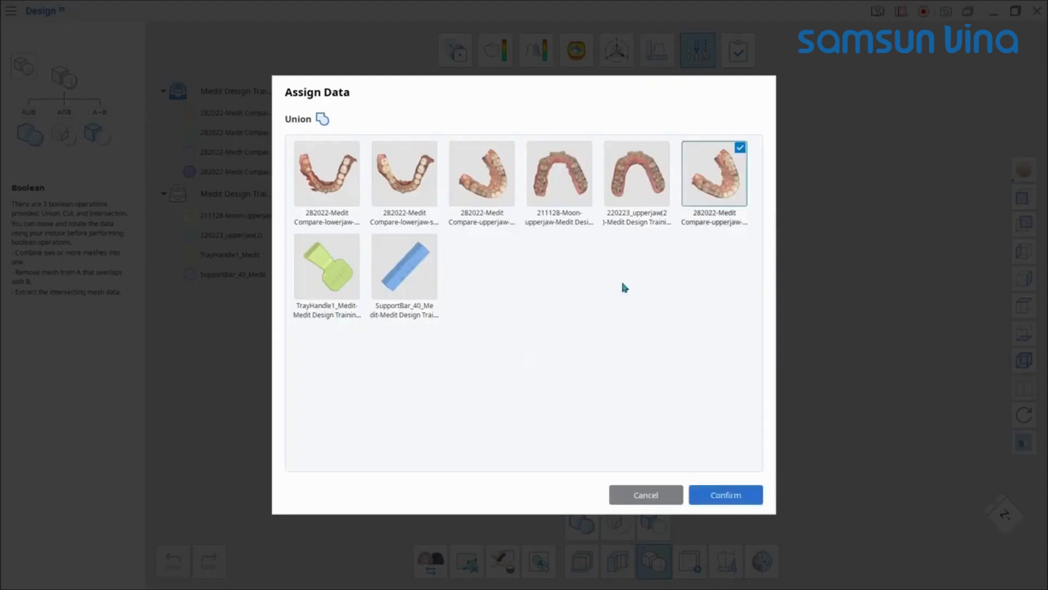
pyautogui.click(731, 494)
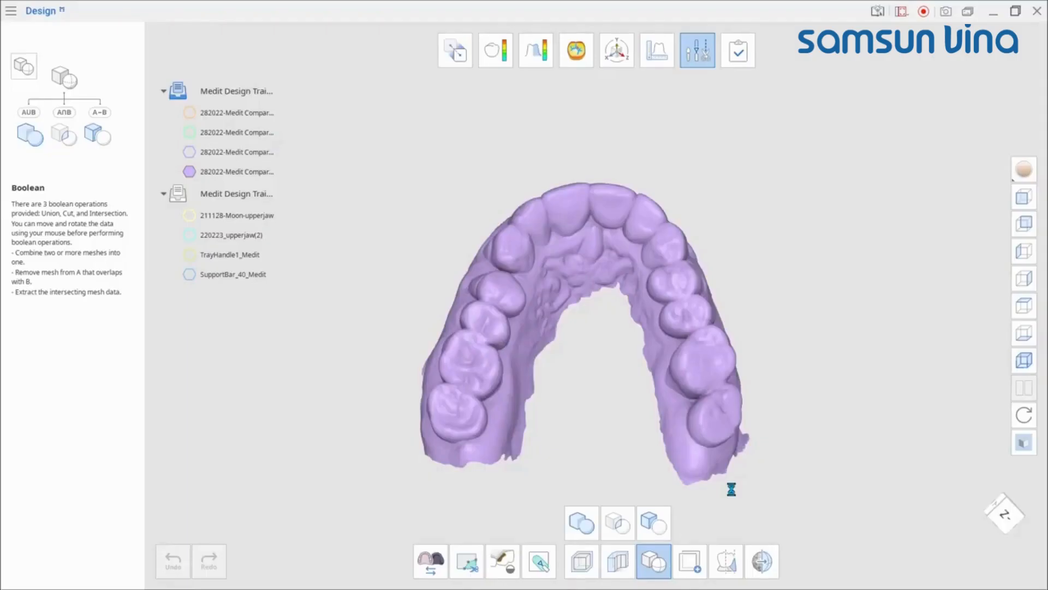
# Step: Hide the thickened upper jaw mesh and inspect the united mesh
pyautogui.moveTo(559, 363); pyautogui.dragTo(522, 231, button='right')
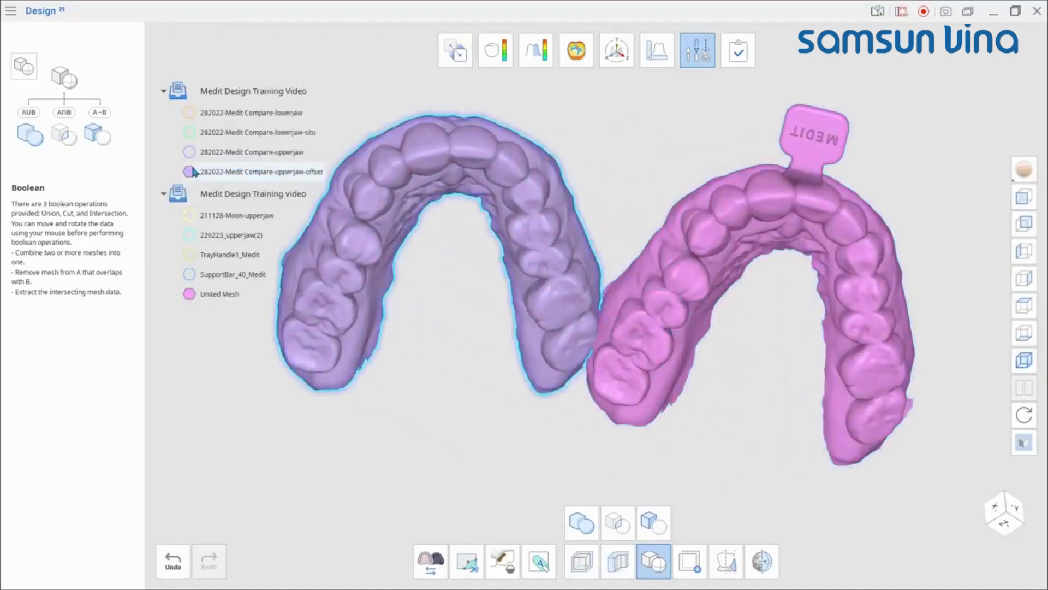
pyautogui.click(194, 172)
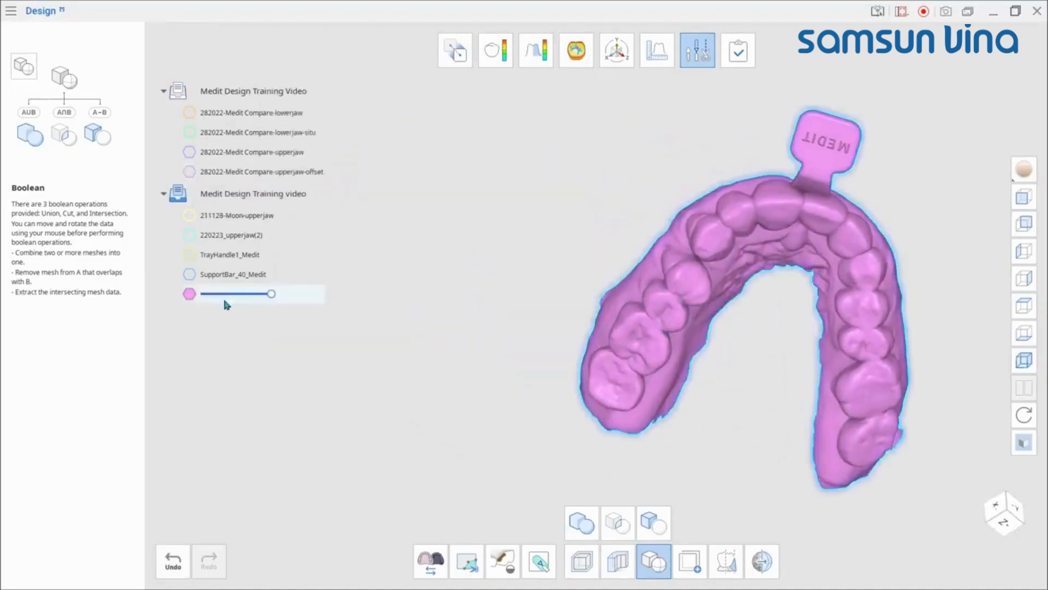
pyautogui.moveTo(731, 349); pyautogui.dragTo(784, 195, button='right')
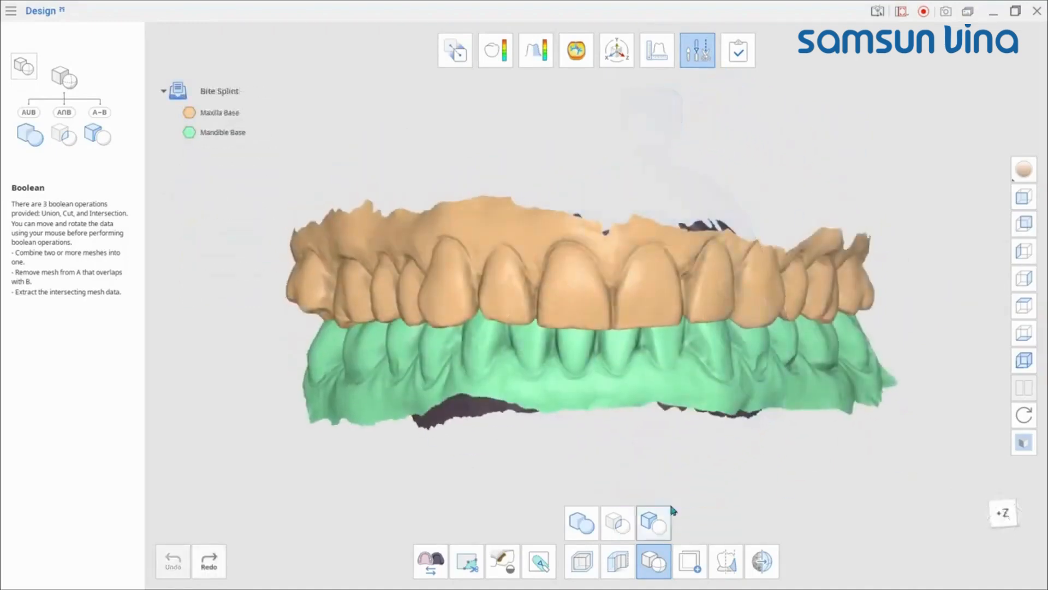
# Step: Perform a Boolean intersection of the Maxilla Base and Mandible Base, then undo it
pyautogui.click(654, 522)
pyautogui.moveTo(295, 152); pyautogui.dragTo(306, 431)
pyautogui.moveTo(371, 153); pyautogui.dragTo(669, 437)
pyautogui.click(753, 516)
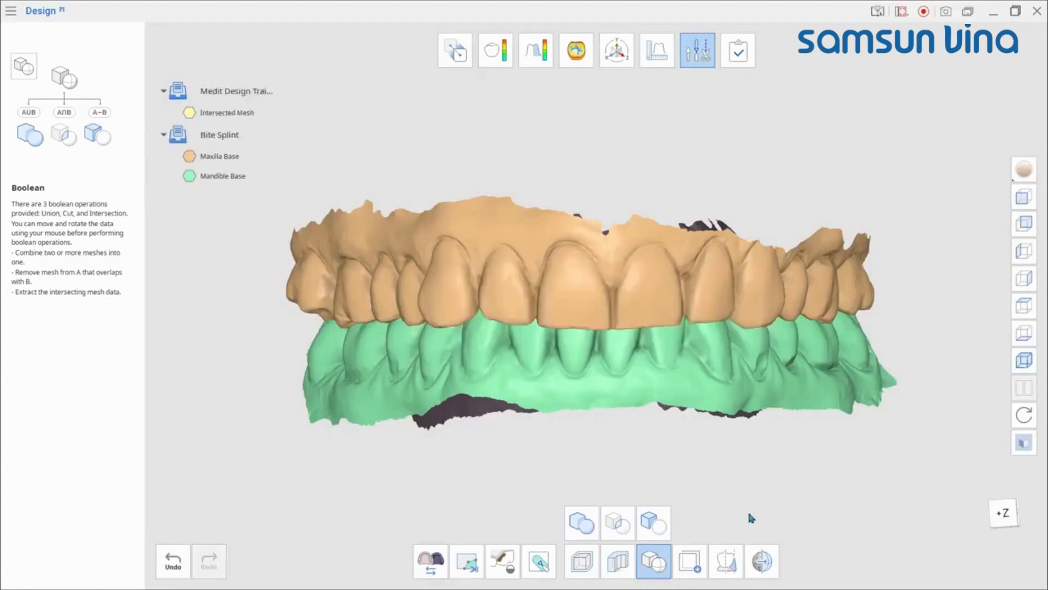
pyautogui.hotkey('ctrl', 'z')
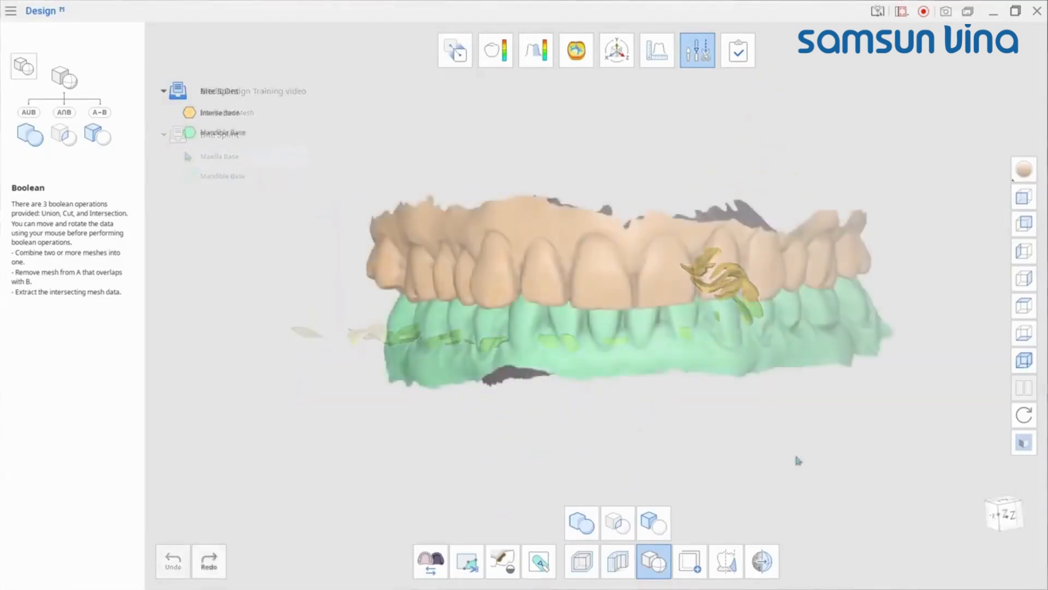
# Step: Subtract the Mandible Base from the Maxilla Base with a Boolean Cut
pyautogui.click(653, 522)
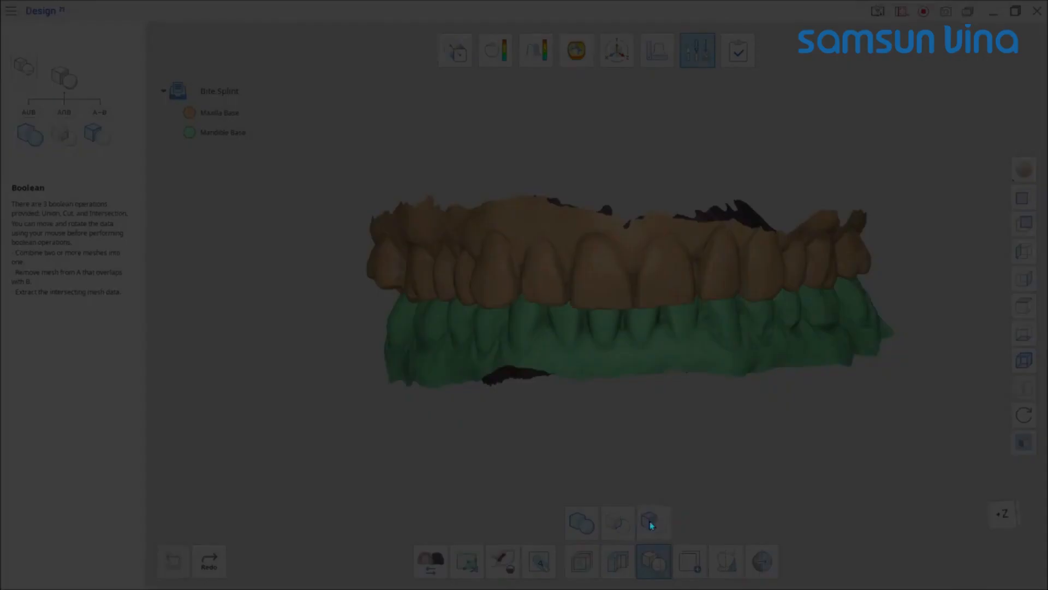
pyautogui.moveTo(295, 153); pyautogui.dragTo(295, 399)
pyautogui.moveTo(372, 153); pyautogui.dragTo(666, 431)
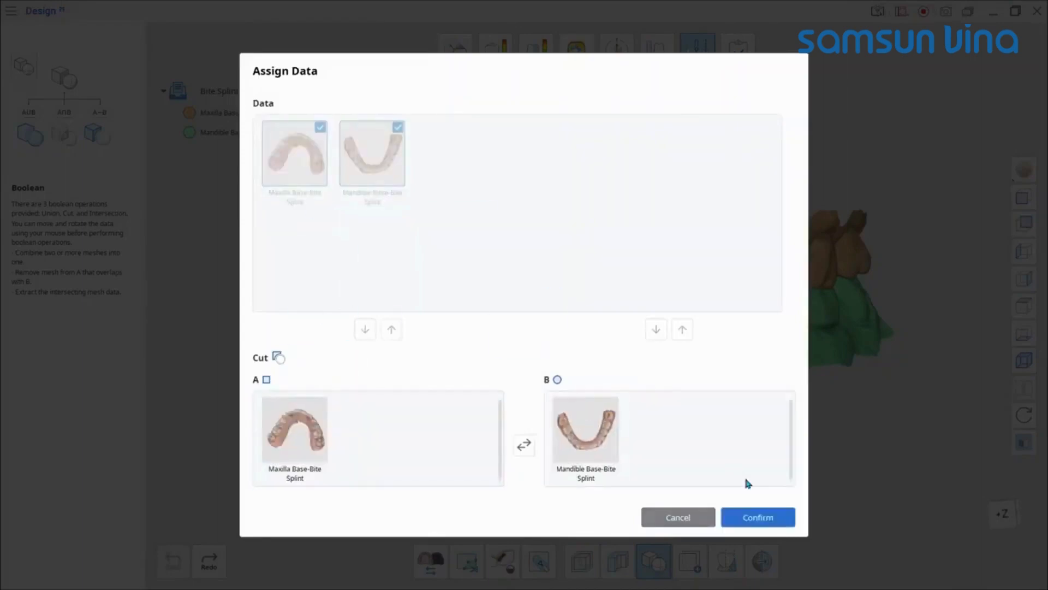
pyautogui.click(758, 517)
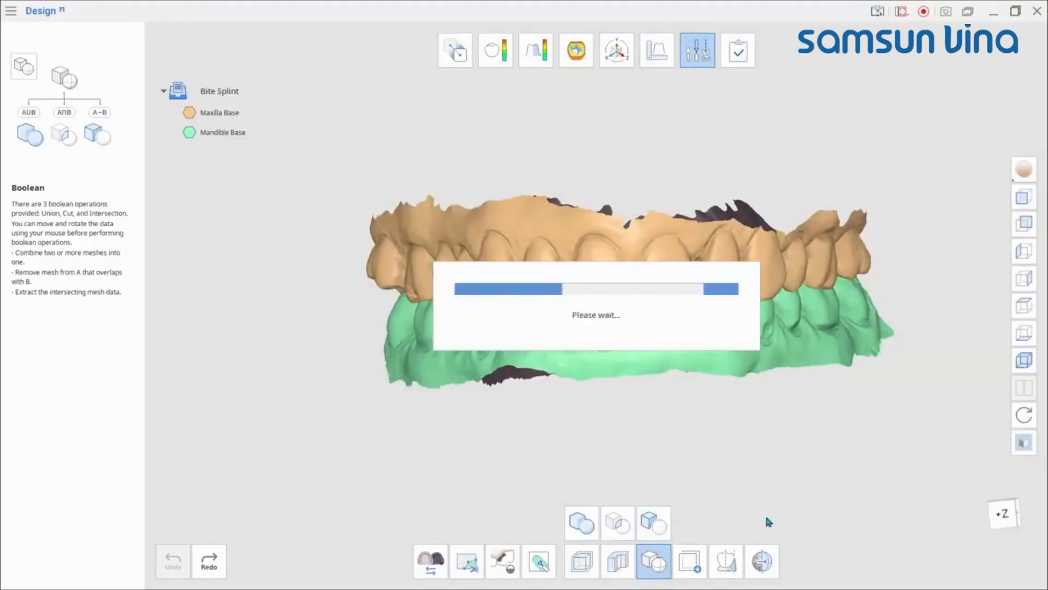
# Step: Hide the Maxilla Base and Mandible Base and inspect the cut mesh from several angles
pyautogui.click(189, 158)
pyautogui.click(189, 176)
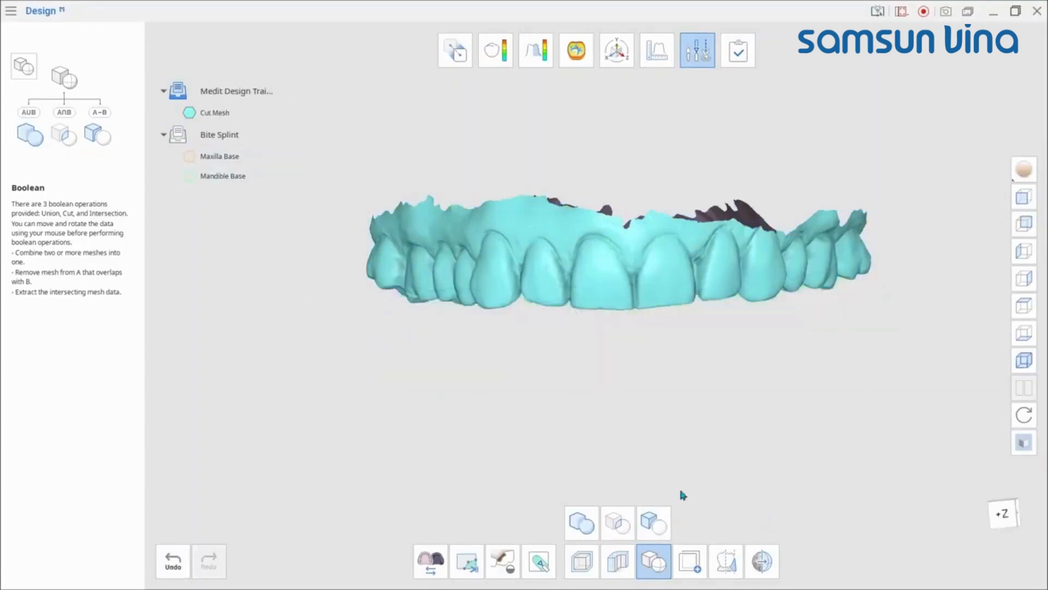
pyautogui.moveTo(681, 493); pyautogui.dragTo(669, 204, button='right')
pyautogui.scroll(4, 545, 353)
pyautogui.moveTo(546, 353); pyautogui.dragTo(579, 363, button='right')
pyautogui.scroll(-3, 493, 374)
pyautogui.moveTo(830, 386); pyautogui.dragTo(697, 430, button='right')
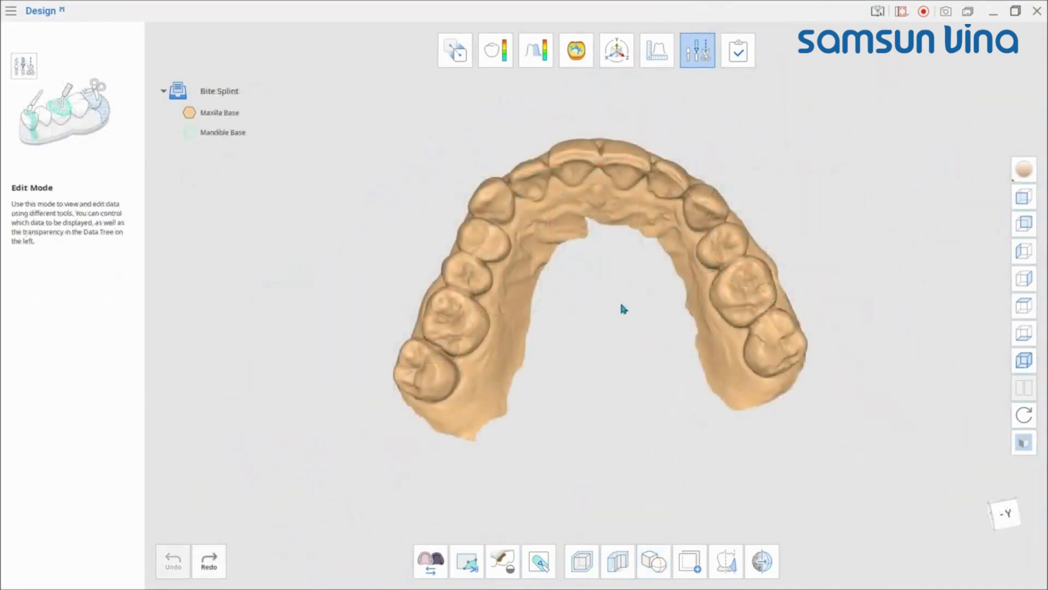
# Step: Start Duplicate on the upper jaw and select the tooth crowns by cutting a line along the gum line
pyautogui.click(690, 561)
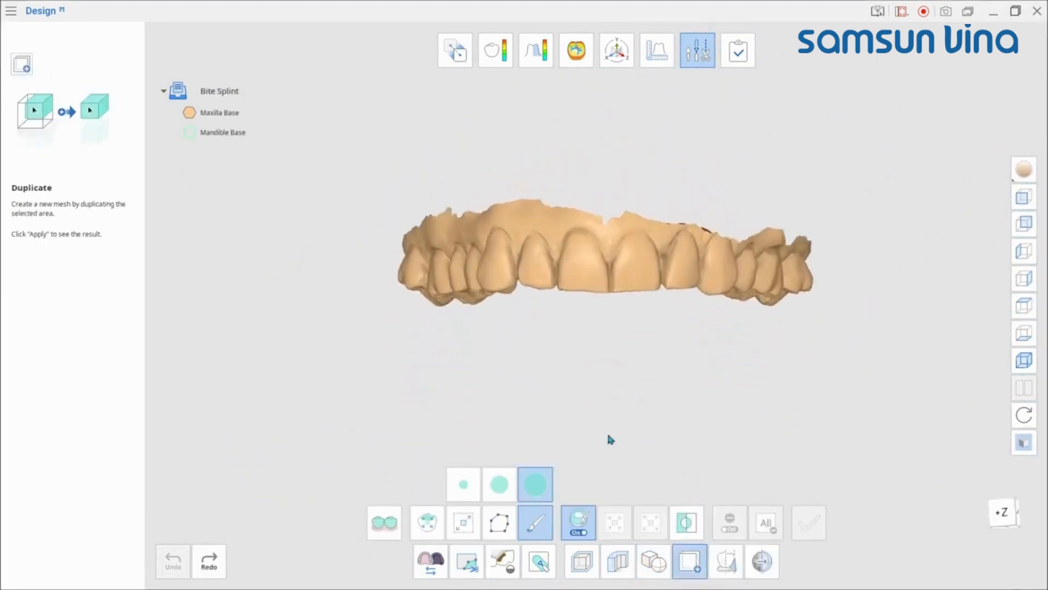
pyautogui.click(508, 516)
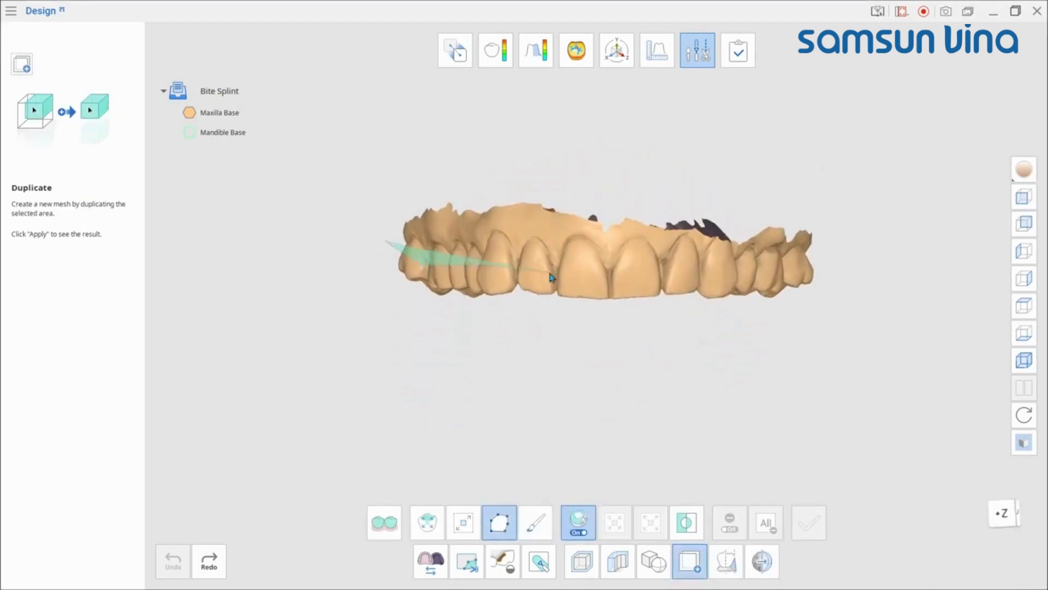
pyautogui.moveTo(549, 273)
pyautogui.mouseDown()
pyautogui.moveTo(832, 251)
pyautogui.moveTo(502, 369)
pyautogui.moveTo(378, 253)
pyautogui.mouseUp()
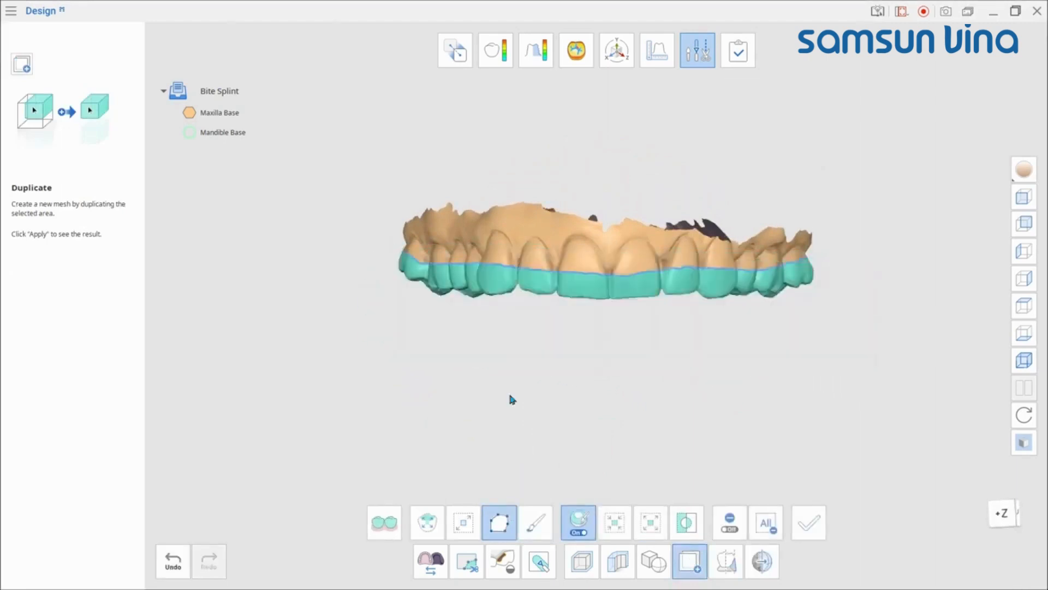
pyautogui.moveTo(565, 459)
pyautogui.mouseDown(button='right')
pyautogui.moveTo(602, 360)
pyautogui.moveTo(592, 473)
pyautogui.moveTo(606, 332)
pyautogui.mouseUp(button='right')
# Step: Refine the crown selection with the brush across the arch and apply the duplication
pyautogui.click(537, 523)
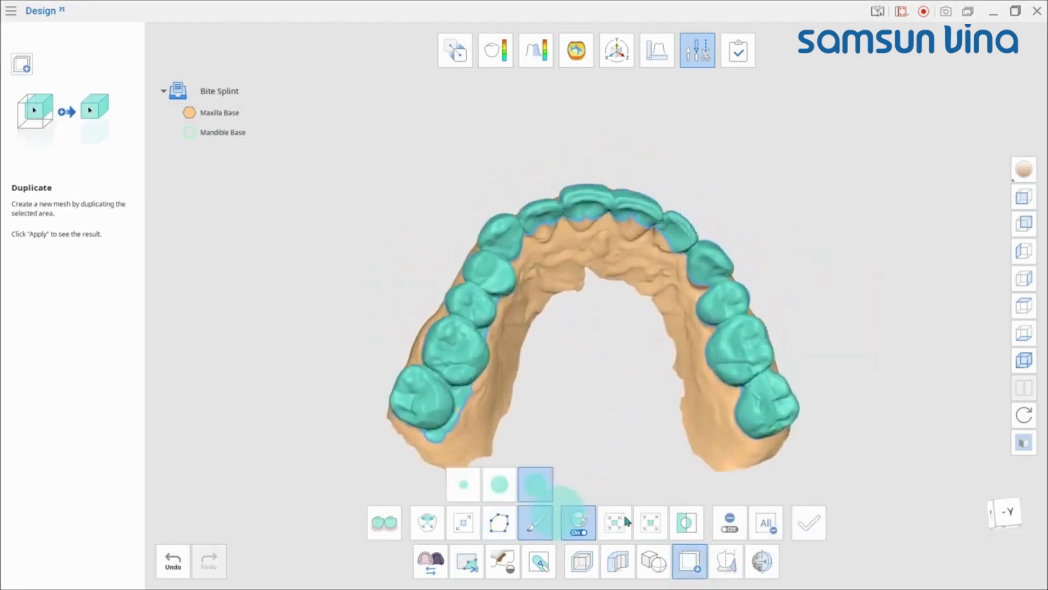
pyautogui.click(730, 522)
pyautogui.scroll(3, 543, 377)
pyautogui.moveTo(544, 377)
pyautogui.mouseDown(button='right')
pyautogui.moveTo(530, 363)
pyautogui.moveTo(483, 366)
pyautogui.mouseUp(button='right')
pyautogui.moveTo(334, 385)
pyautogui.mouseDown()
pyautogui.moveTo(384, 366)
pyautogui.moveTo(471, 273)
pyautogui.mouseUp()
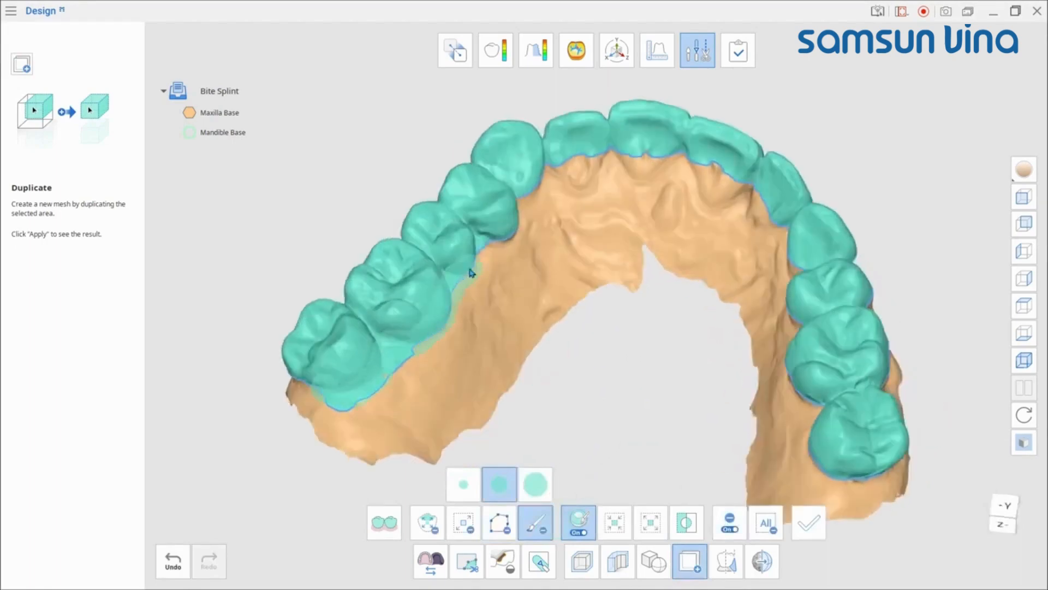
pyautogui.moveTo(636, 311); pyautogui.dragTo(760, 297, button='right')
pyautogui.moveTo(745, 404); pyautogui.dragTo(784, 320, button='right')
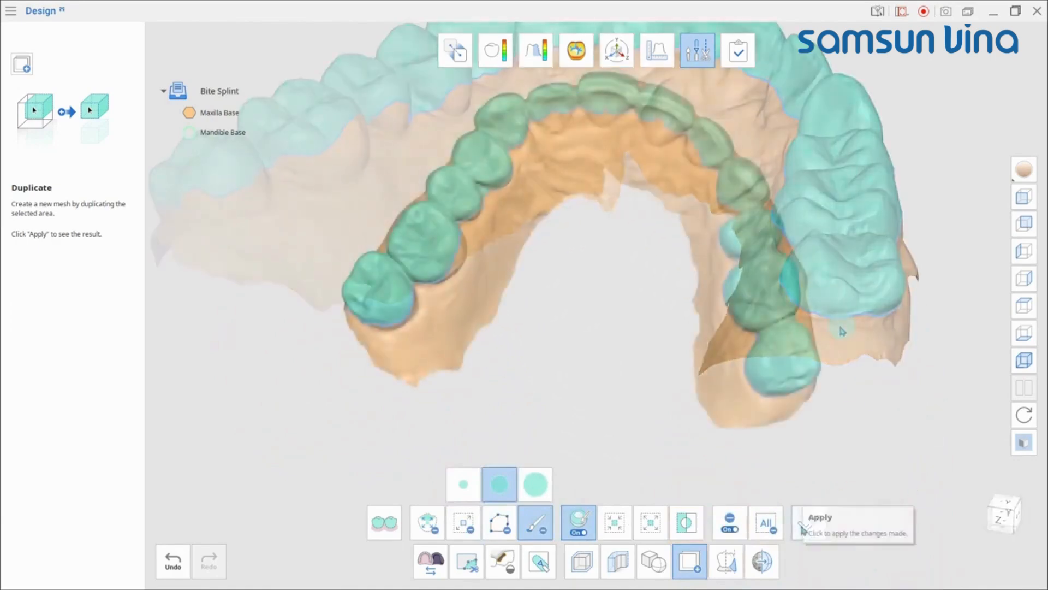
pyautogui.click(802, 525)
# Step: Inspect the duplicated crown mesh on its own and leave the Duplicate tool
pyautogui.click(259, 172)
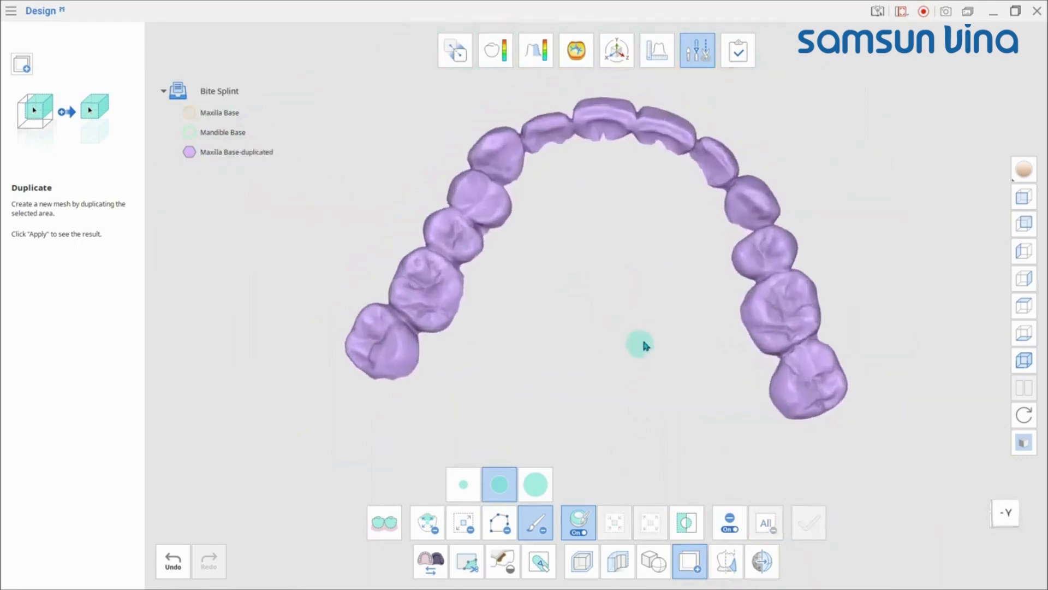
pyautogui.moveTo(643, 341); pyautogui.dragTo(629, 368, button='middle')
pyautogui.press('Escape')
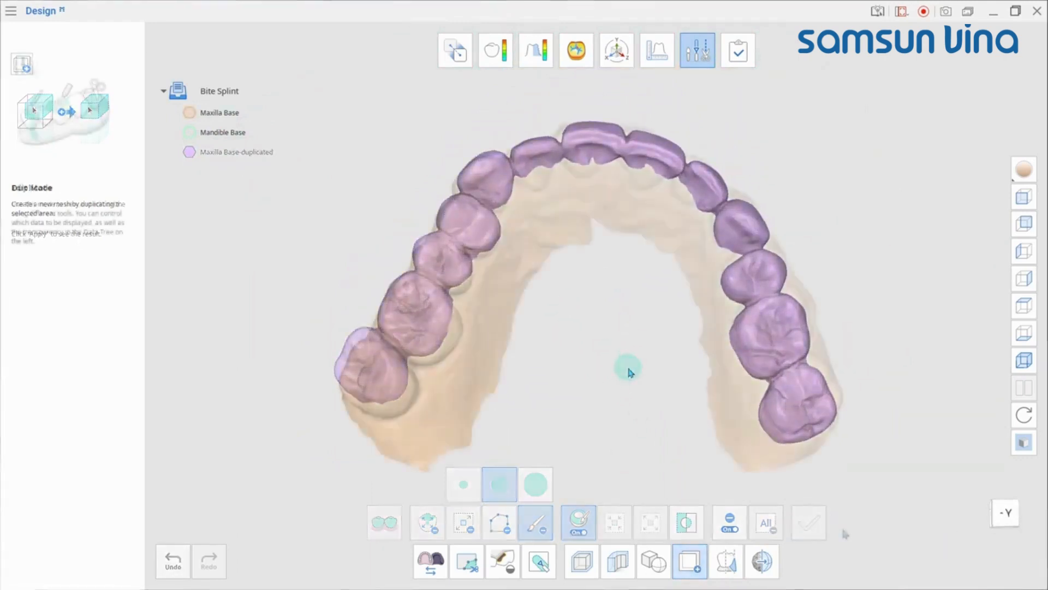
# Step: Open Blockout Undercut for the Maxilla Base-Bite Splint data
pyautogui.click(724, 567)
pyautogui.click(322, 176)
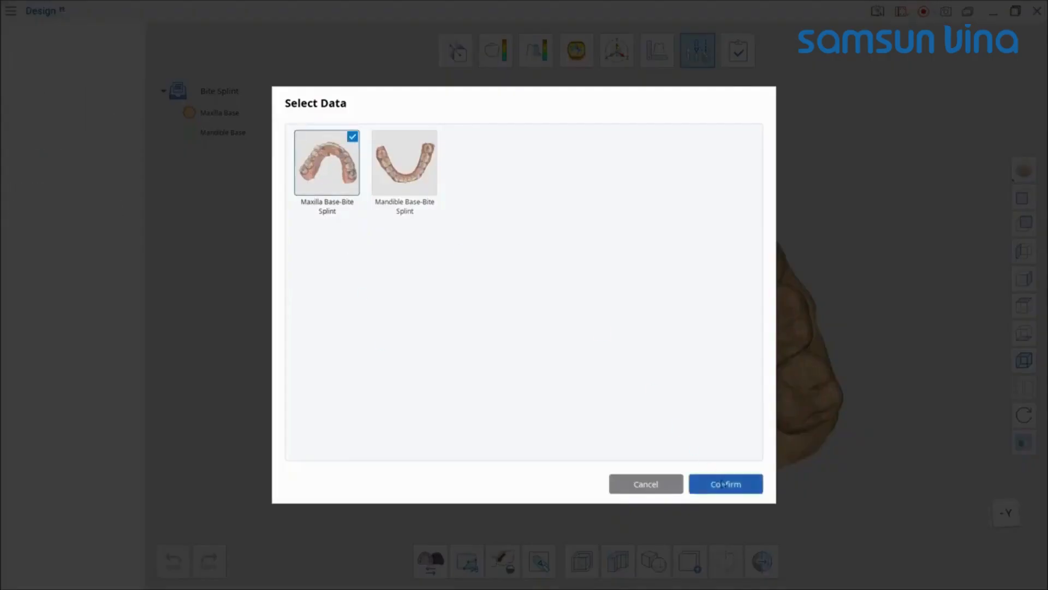
pyautogui.click(725, 483)
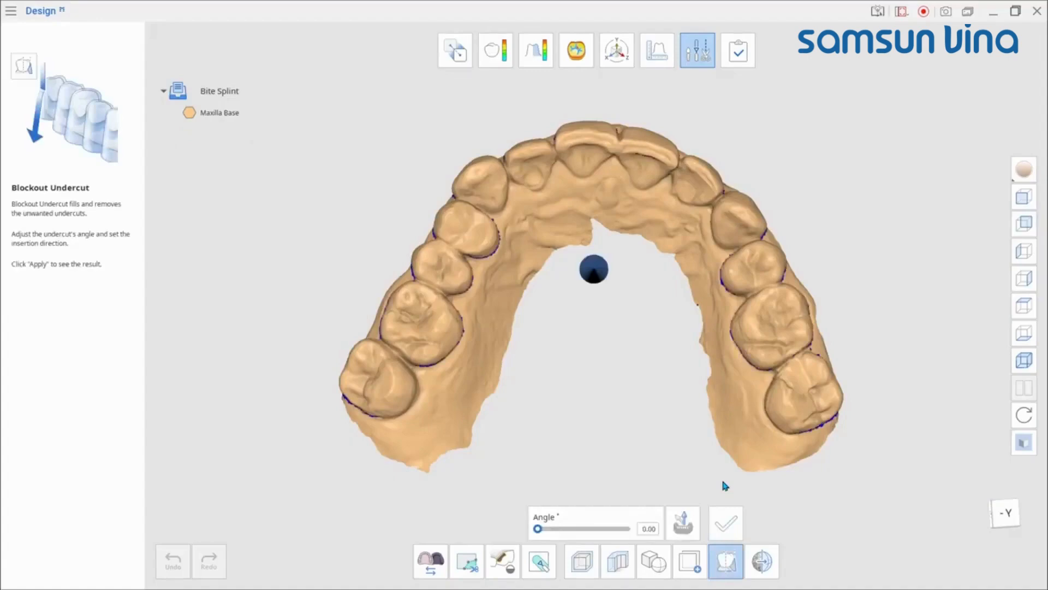
# Step: Set the blockout insertion arrow to the occlusal viewpoint and apply Blockout Undercut
pyautogui.moveTo(724, 485); pyautogui.dragTo(583, 217, button='right')
pyautogui.moveTo(583, 217)
pyautogui.mouseDown()
pyautogui.moveTo(598, 213)
pyautogui.moveTo(555, 208)
pyautogui.moveTo(629, 232)
pyautogui.moveTo(552, 227)
pyautogui.moveTo(600, 218)
pyautogui.mouseUp()
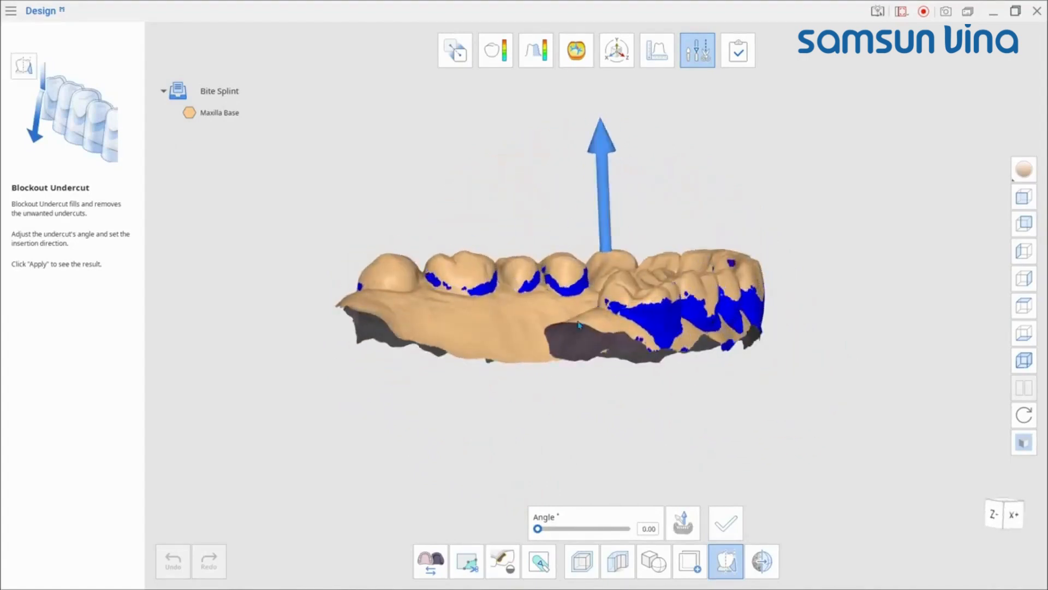
pyautogui.moveTo(599, 218); pyautogui.dragTo(554, 294, button='right')
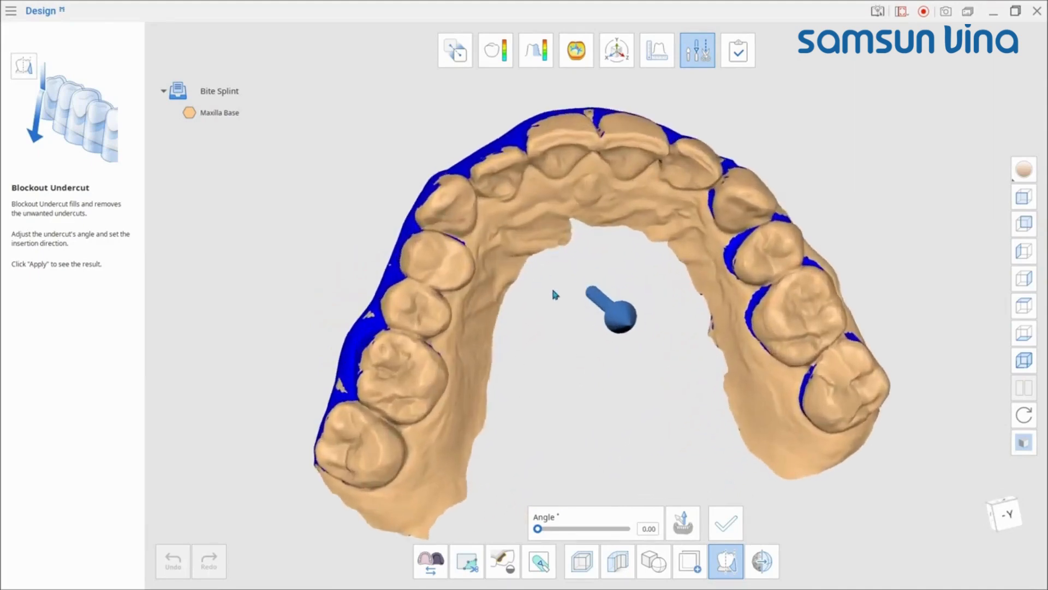
pyautogui.click(680, 528)
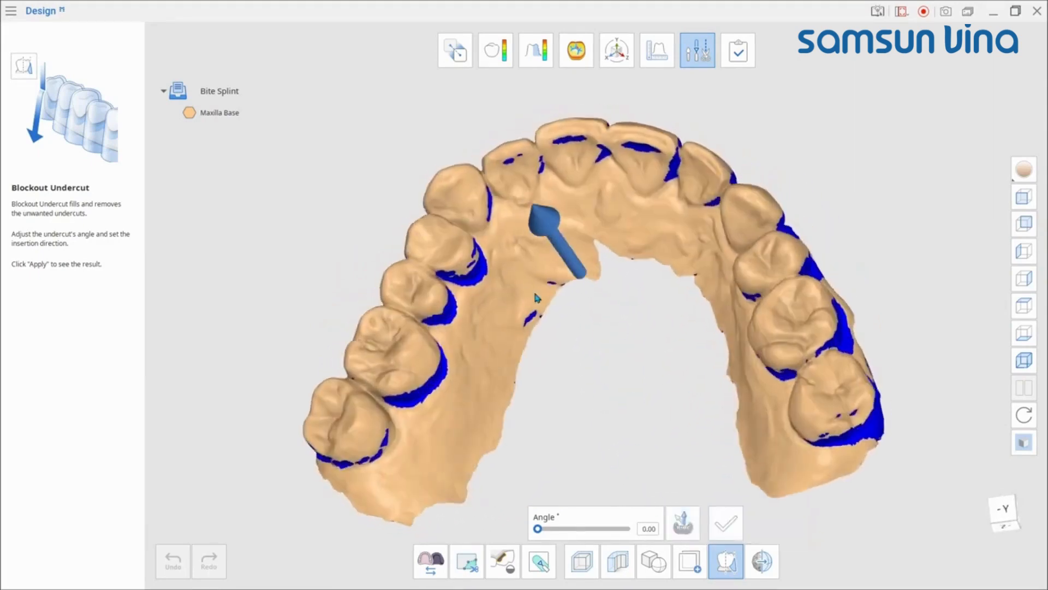
pyautogui.click(677, 520)
pyautogui.moveTo(644, 235); pyautogui.dragTo(720, 272, button='right')
pyautogui.click(682, 524)
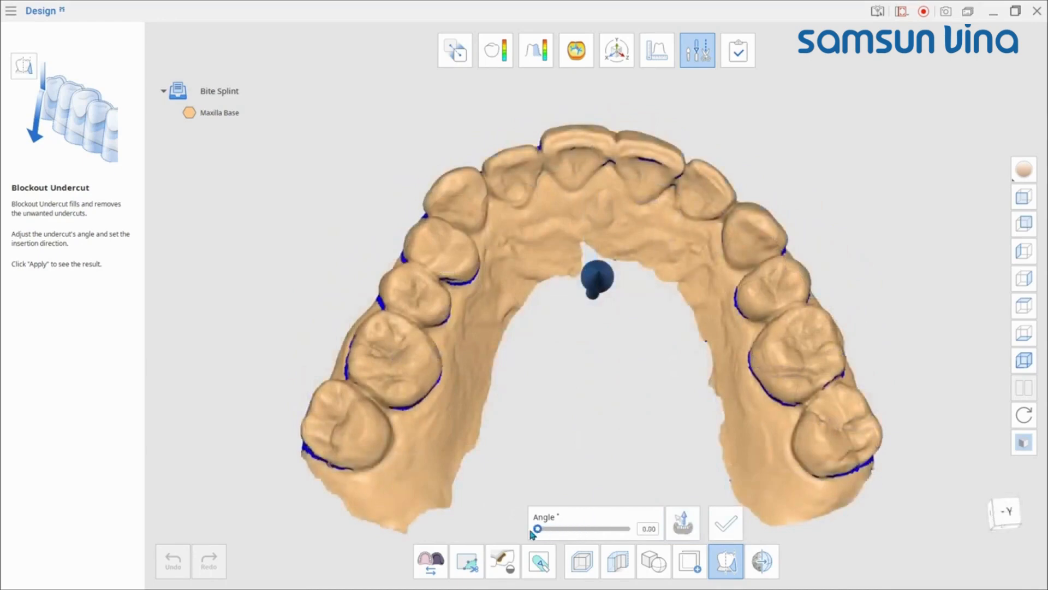
pyautogui.click(728, 532)
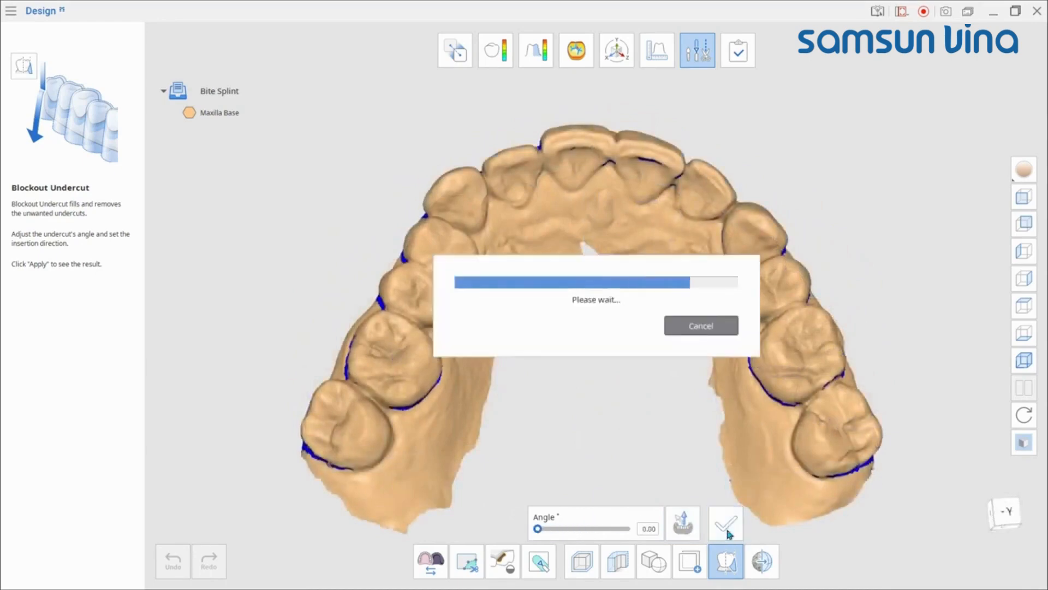
# Step: Smooth the two rear molars on one side of the blockout mesh with the Smooth Surface brush
pyautogui.moveTo(689, 382); pyautogui.dragTo(520, 307, button='right')
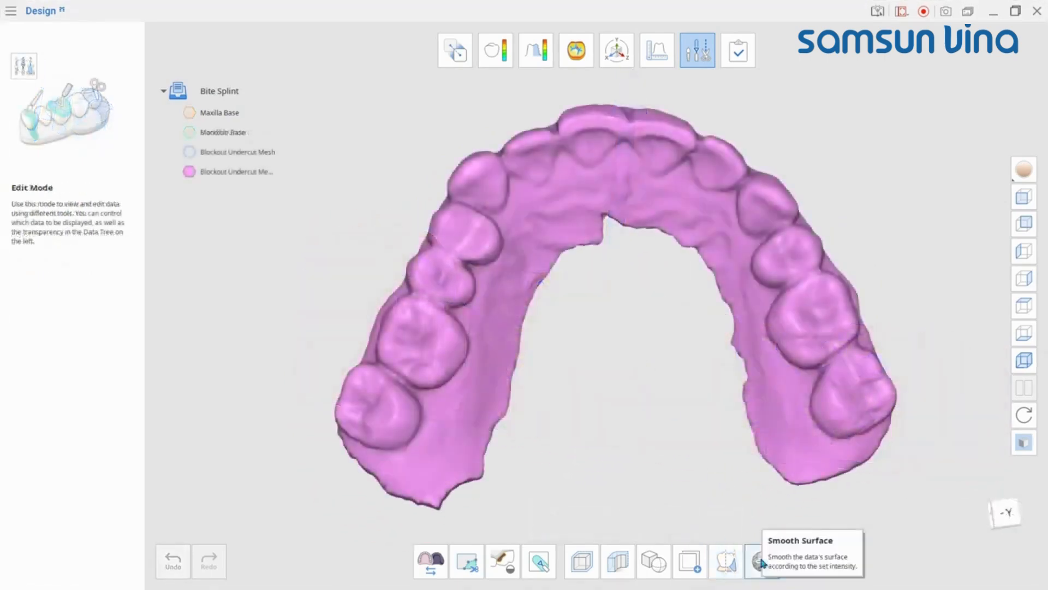
pyautogui.click(761, 561)
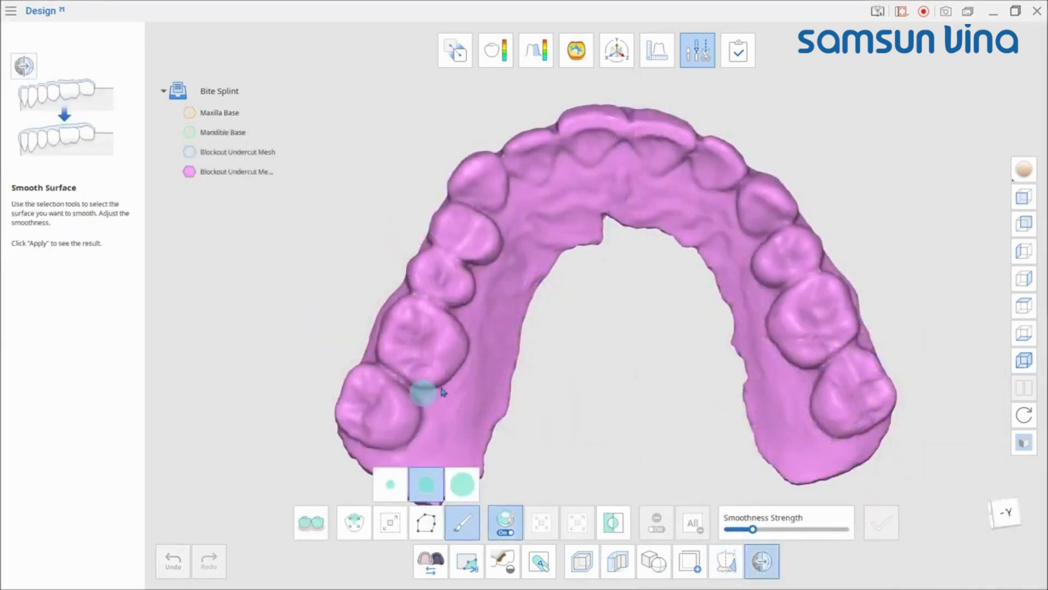
pyautogui.moveTo(428, 390); pyautogui.dragTo(443, 383, button='right')
pyautogui.click(471, 484)
pyautogui.moveTo(585, 403); pyautogui.dragTo(628, 302, button='middle')
pyautogui.click(413, 328)
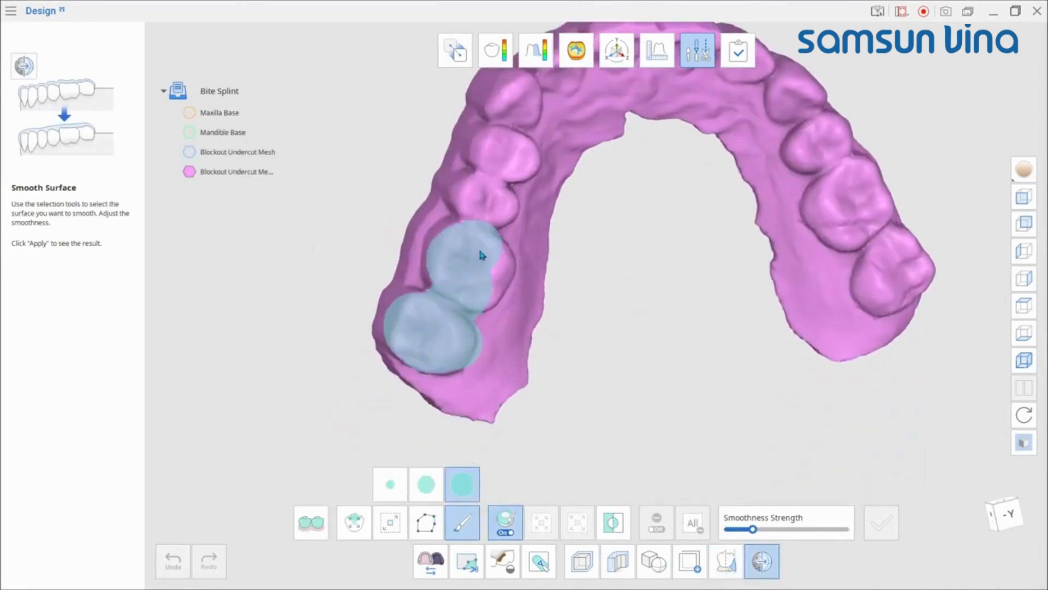
pyautogui.scroll(5, 658, 366)
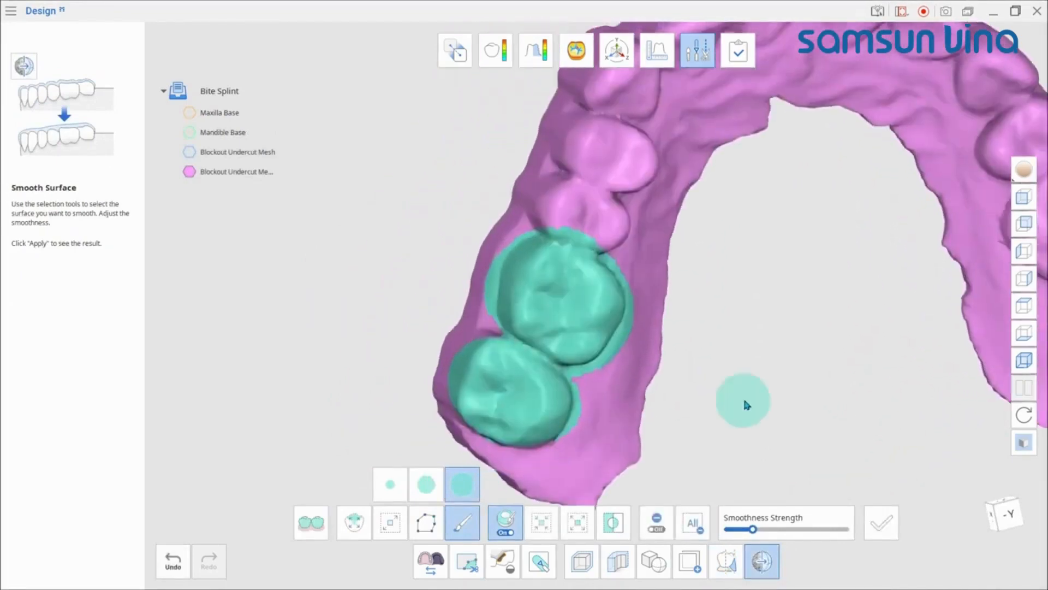
pyautogui.click(883, 524)
pyautogui.moveTo(674, 380); pyautogui.dragTo(630, 352, button='right')
pyautogui.moveTo(775, 269); pyautogui.dragTo(684, 327, button='middle')
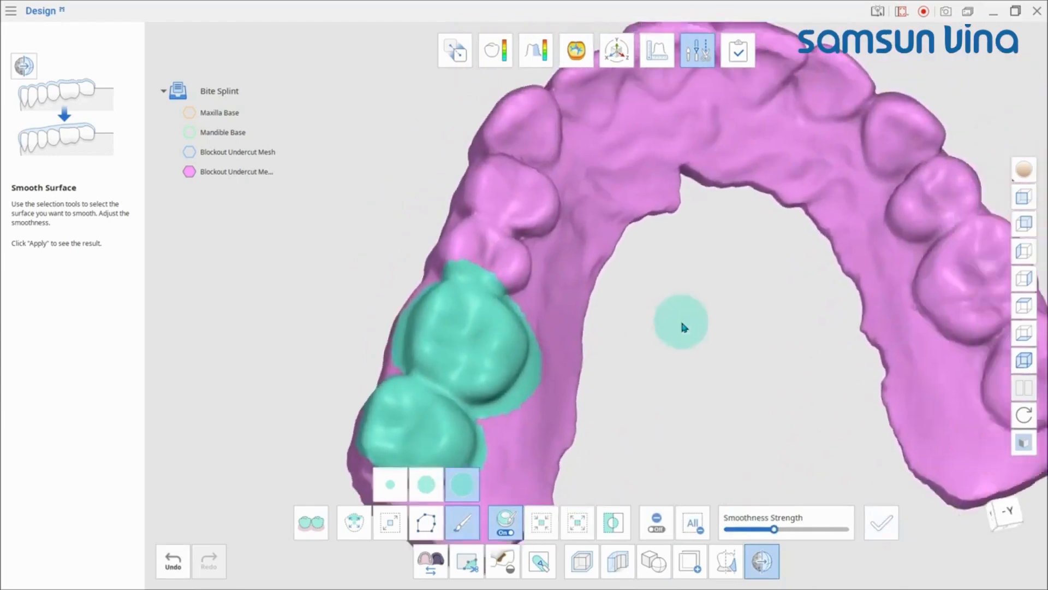
pyautogui.scroll(-5, 681, 327)
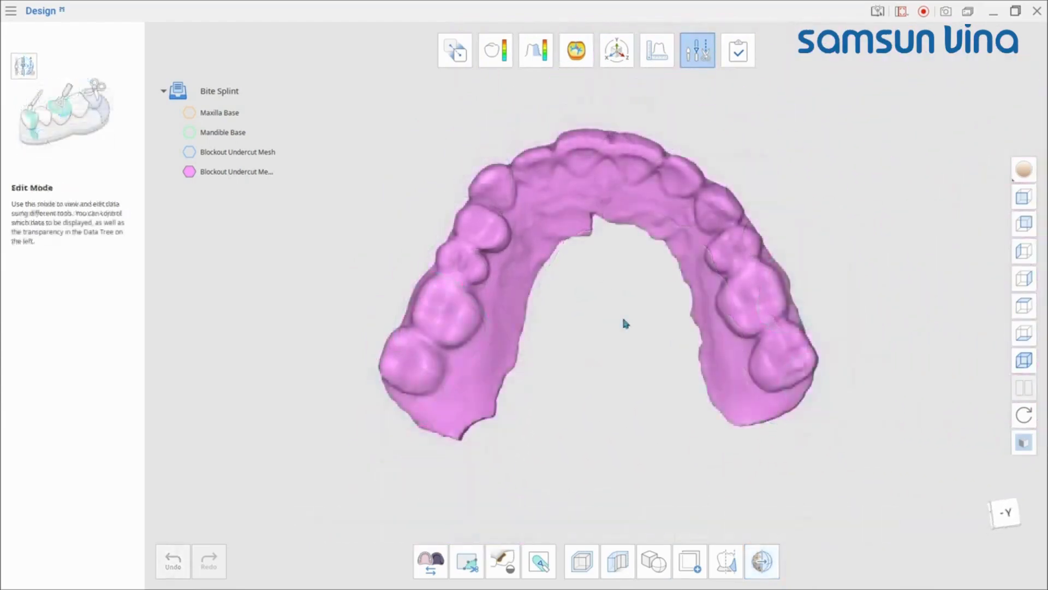
# Step: Save the 3D data through advanced options, also exporting the Mandible Base and Maxilla Base as new files
pyautogui.click(739, 50)
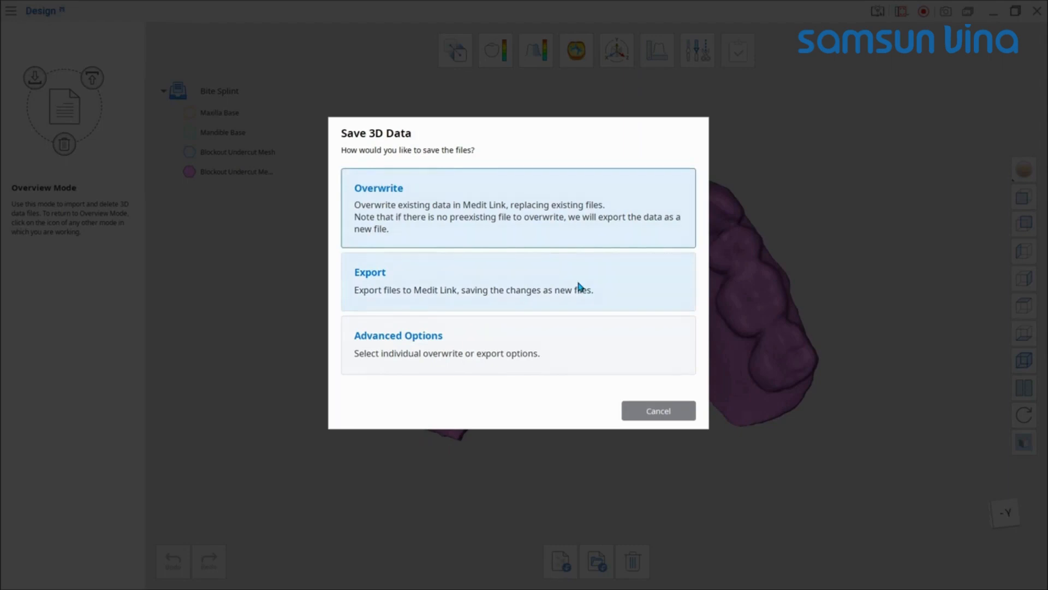
pyautogui.click(571, 349)
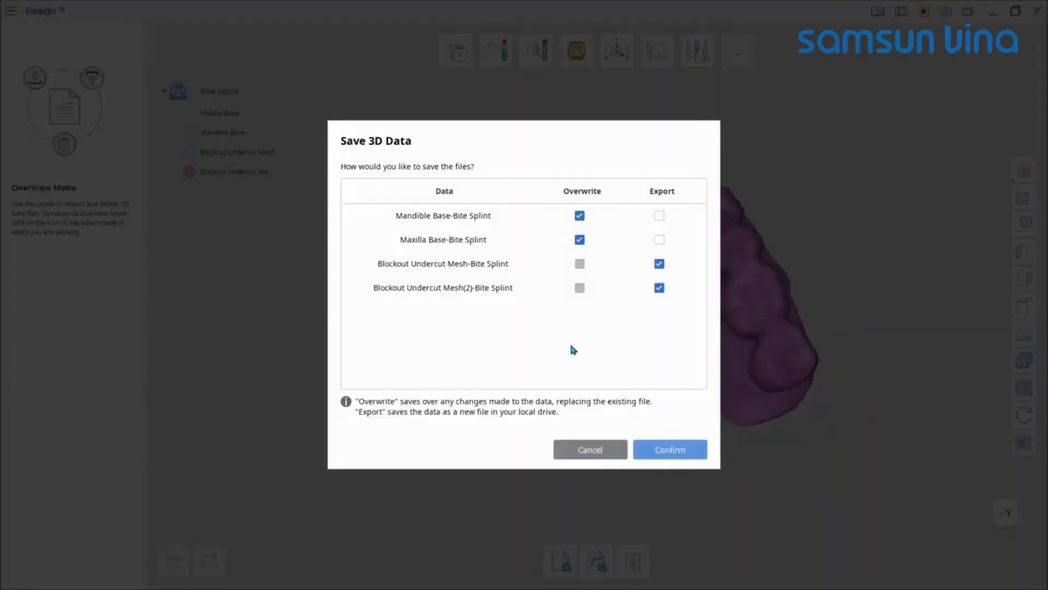
pyautogui.click(655, 216)
pyautogui.click(660, 240)
pyautogui.click(672, 449)
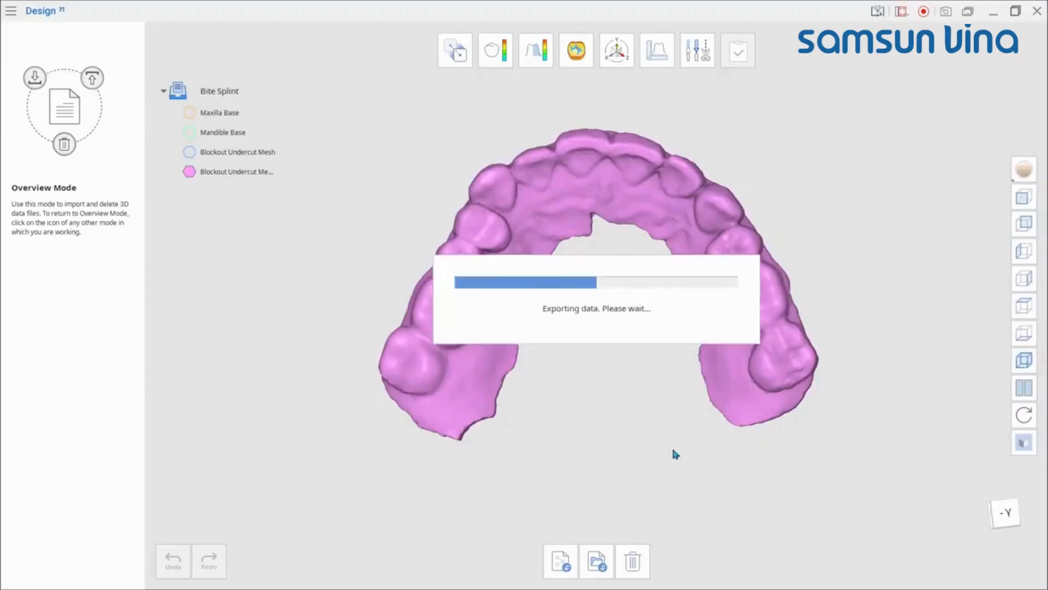